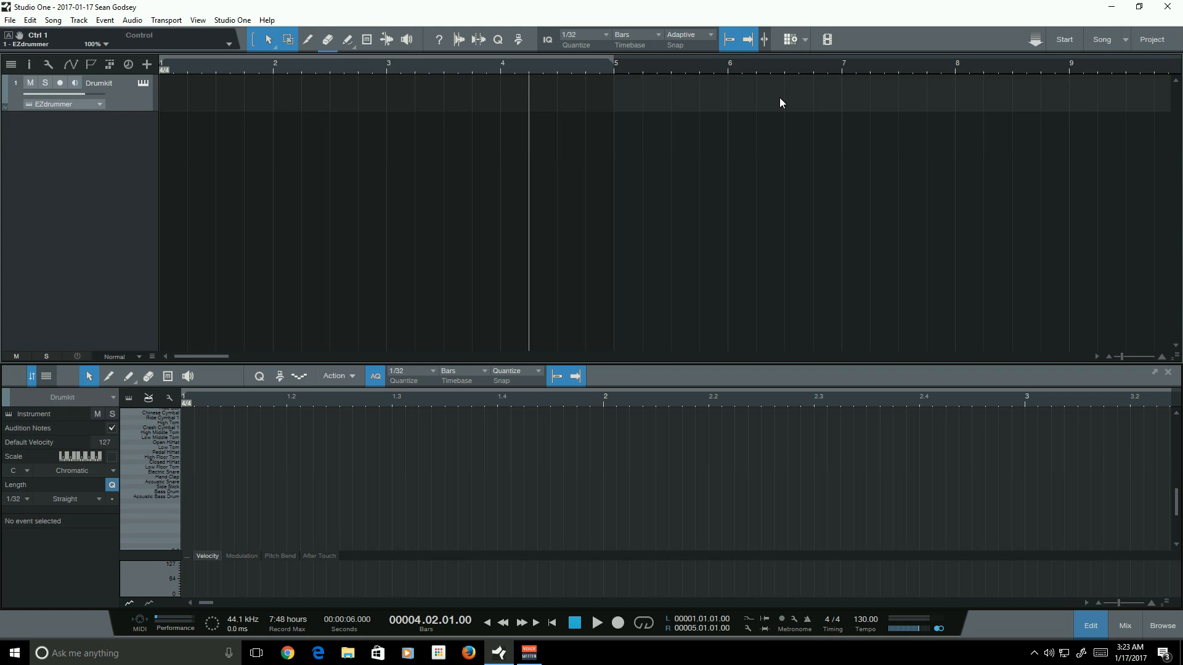
- Draw a four-bar instrument part on the Drumkit track using the Paint tool in Freehand mode
left_click(355, 51)
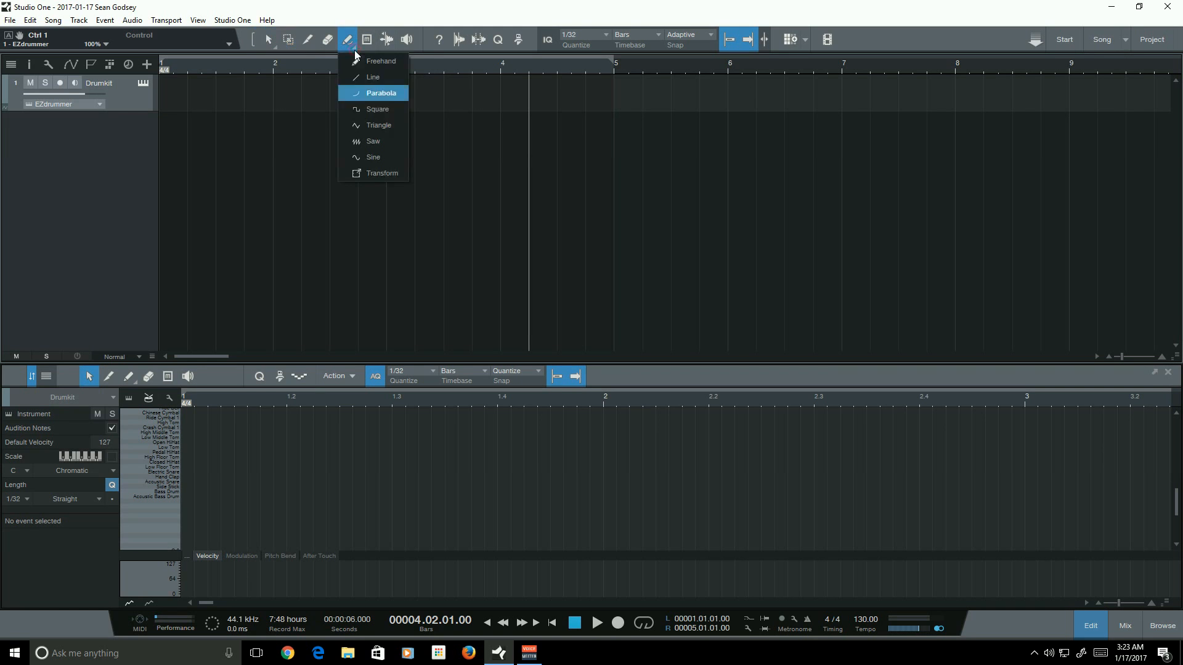
left_click(375, 67)
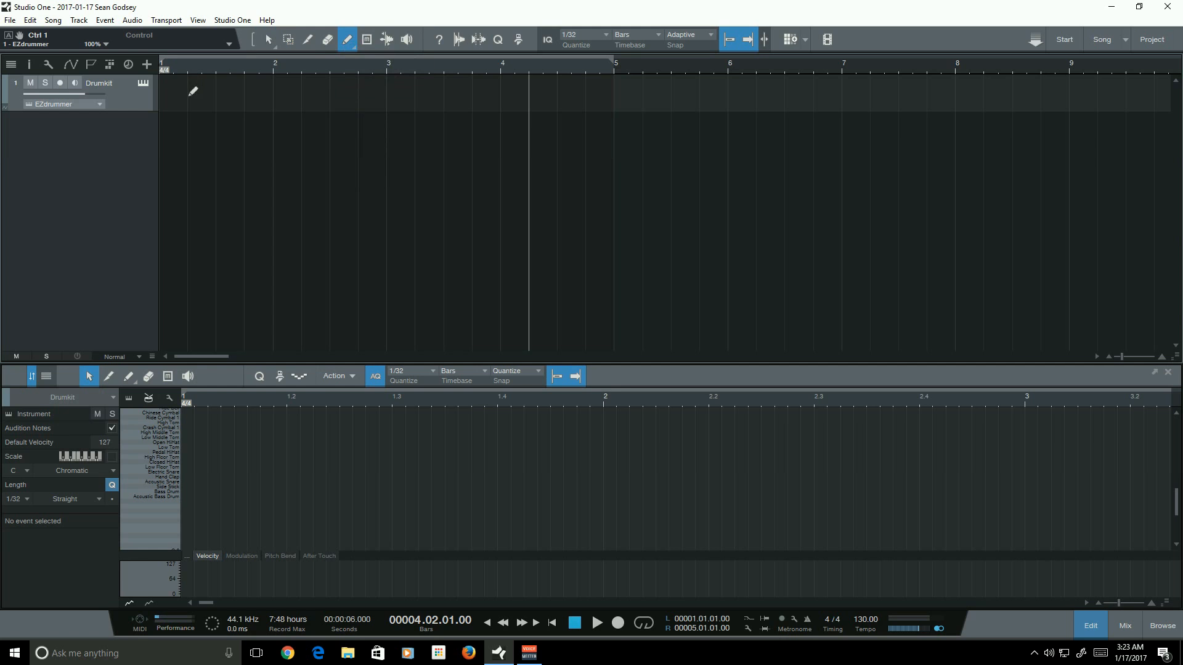
left_click_drag(193, 91, 620, 89)
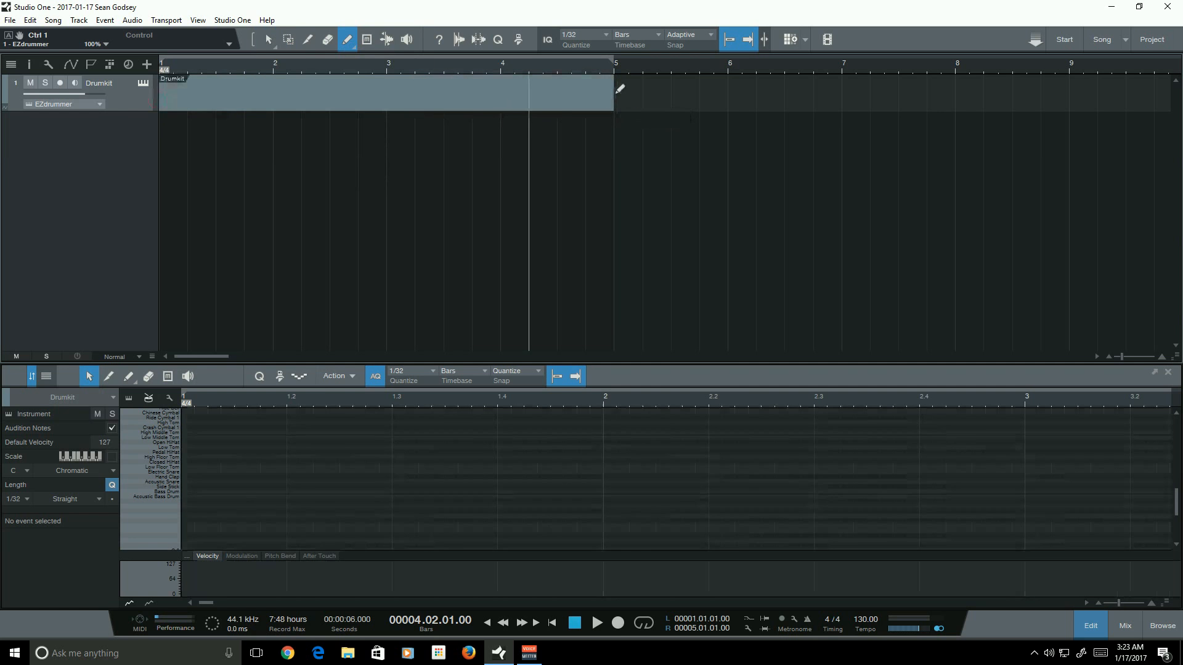
- Open the drum part in the editor and scroll through the drum kit lanes
left_click(271, 46)
left_click(280, 104)
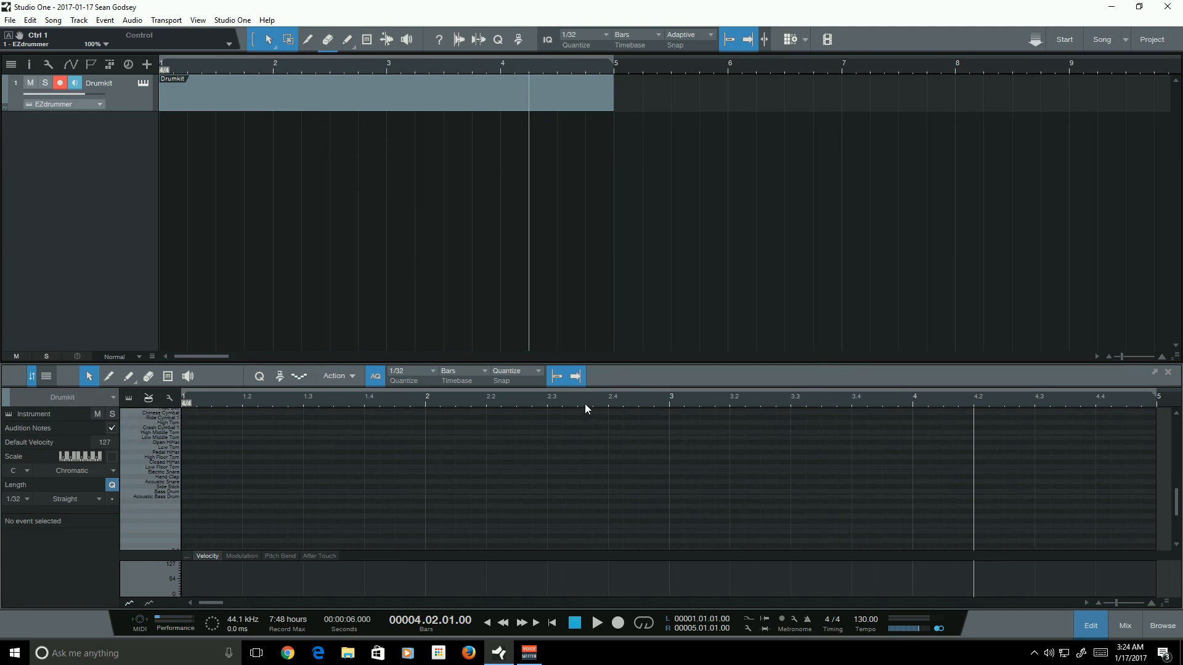
left_click(290, 398)
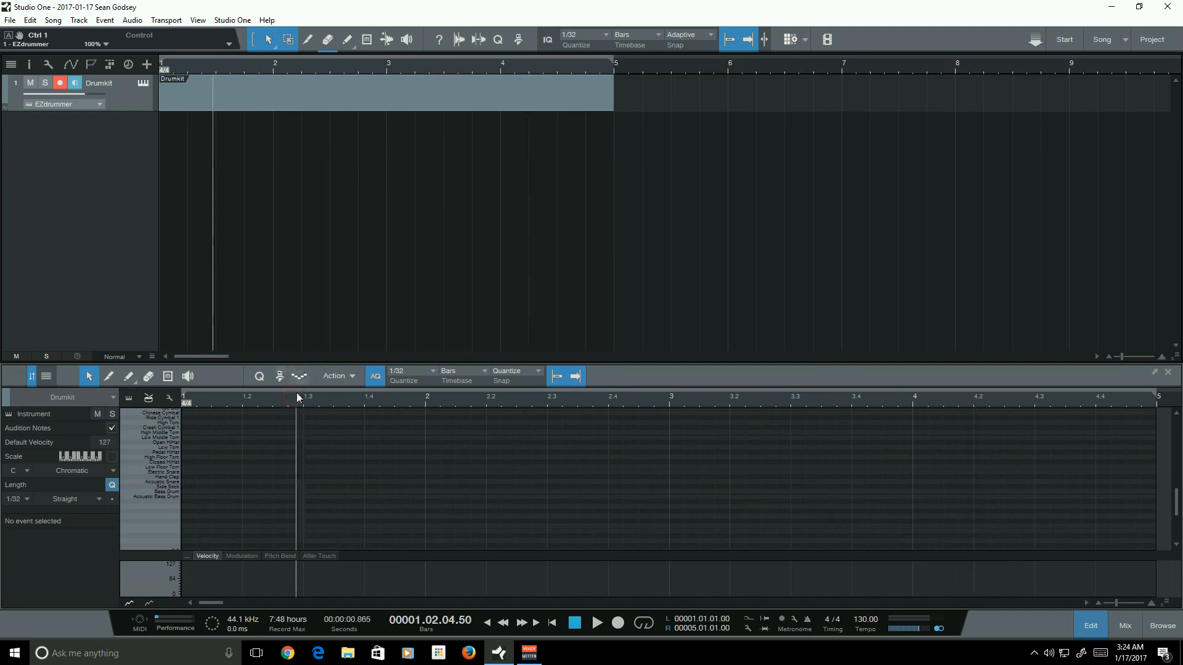
left_click(301, 399)
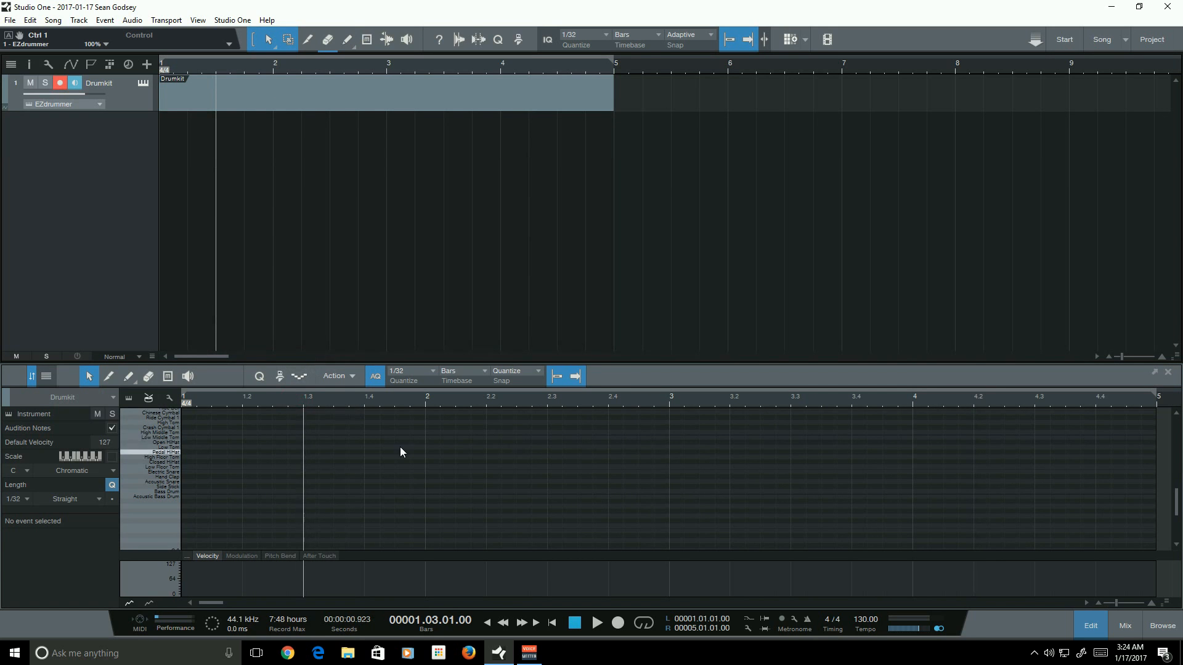
scroll(370, 445, "up", 5)
scroll(370, 448, "down", 5)
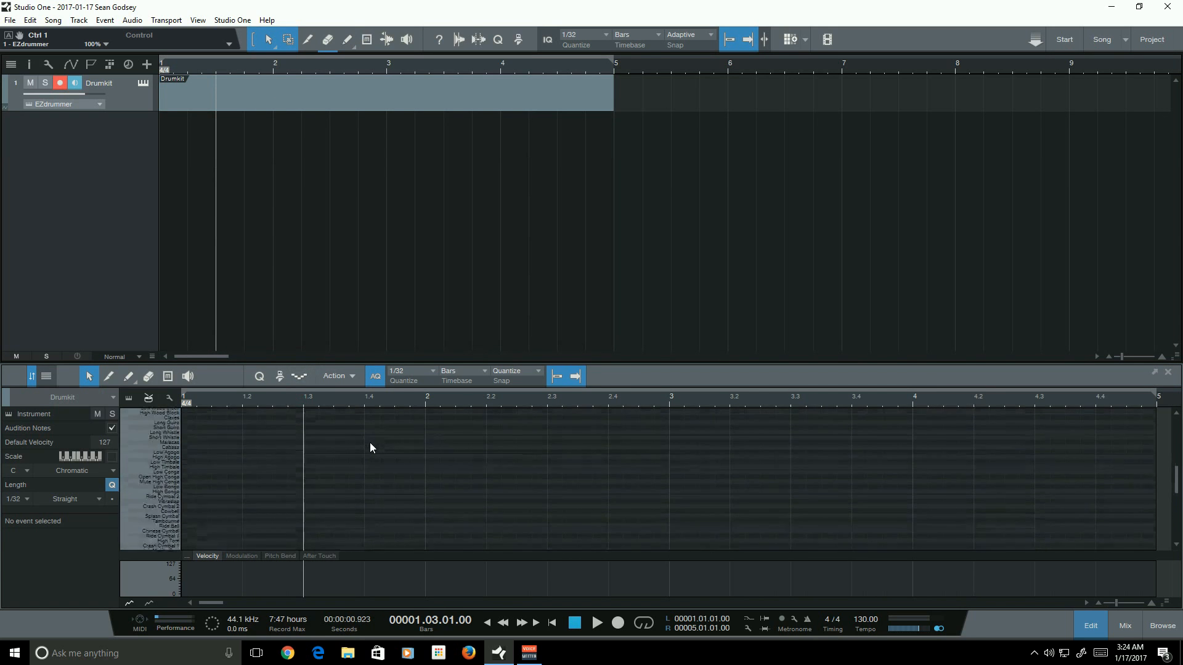
scroll(364, 448, "down", 1)
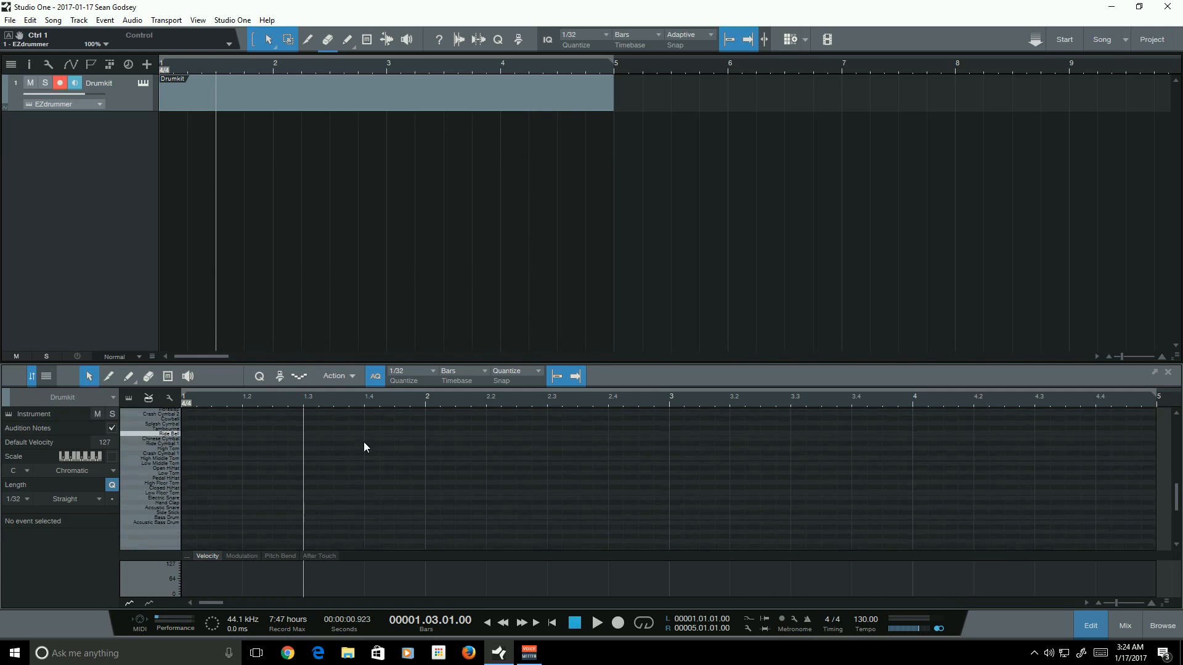
- Activate the editor's Paint tool and set the quantize grid to 1/16
left_click(131, 378)
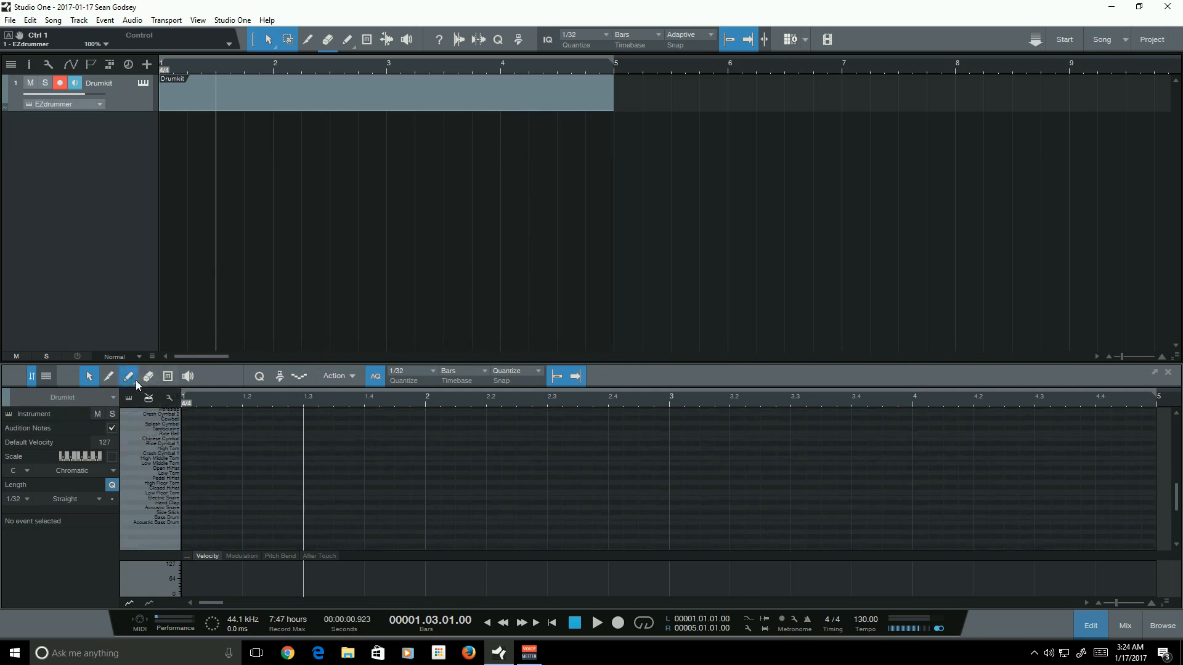
left_click(412, 373)
left_click(494, 390)
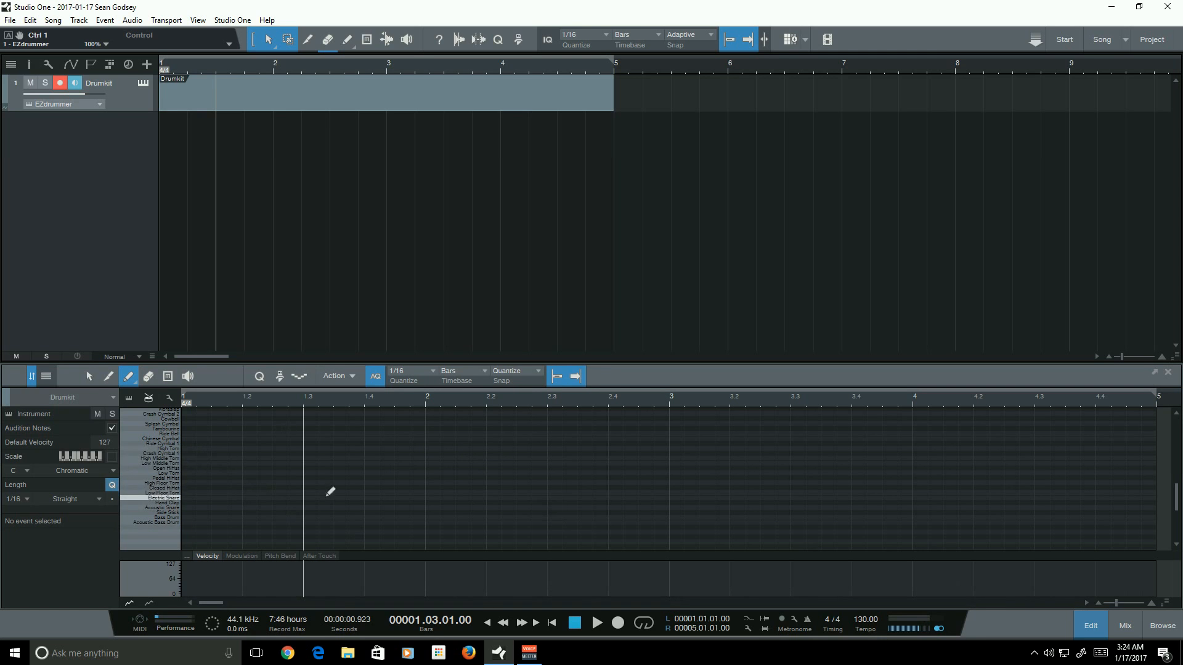
- Paint Bass Drum notes on the first two sixteenths of bar 1 and on beat 2
left_click(190, 517)
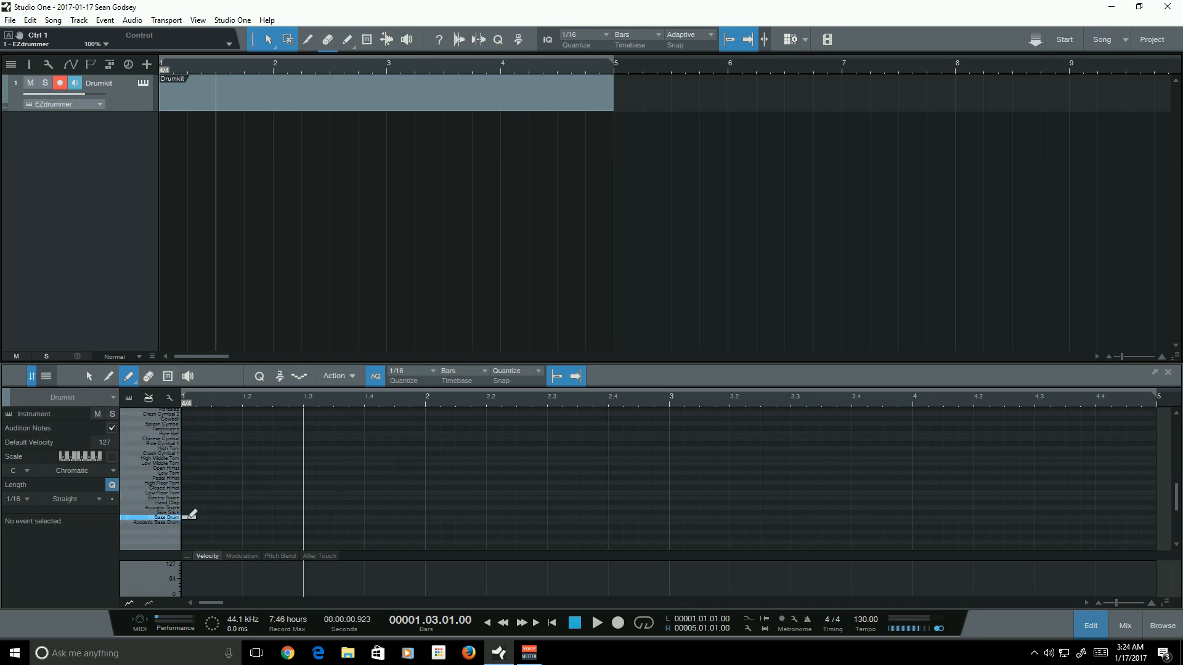
left_click(203, 518)
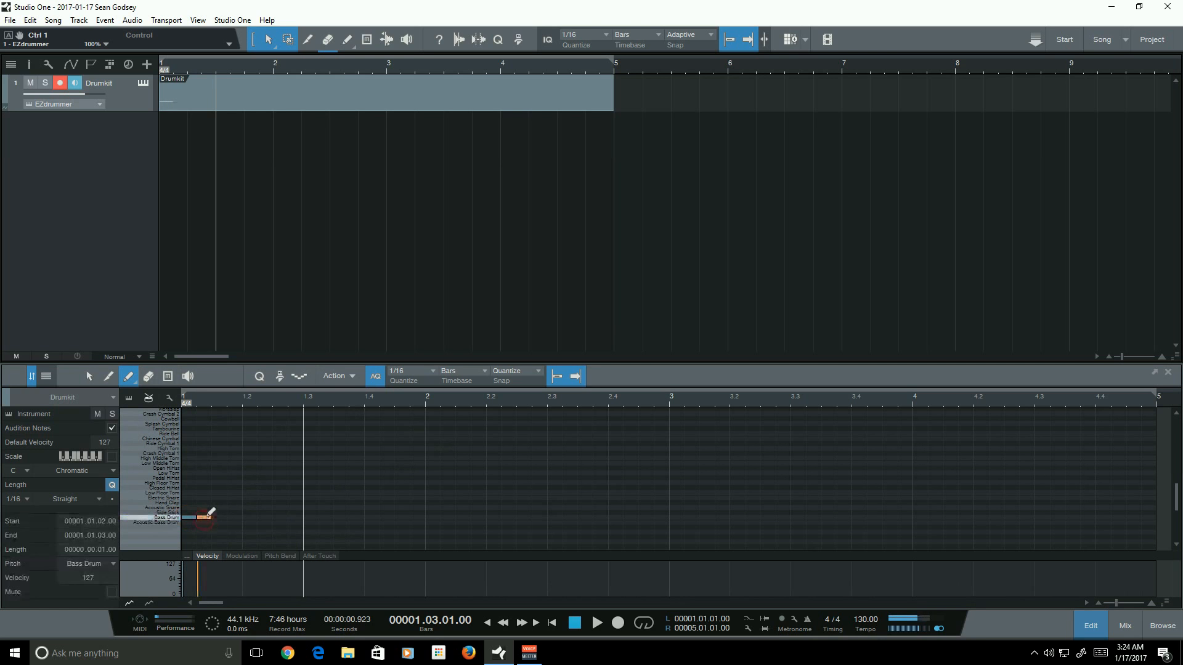
left_click(245, 513)
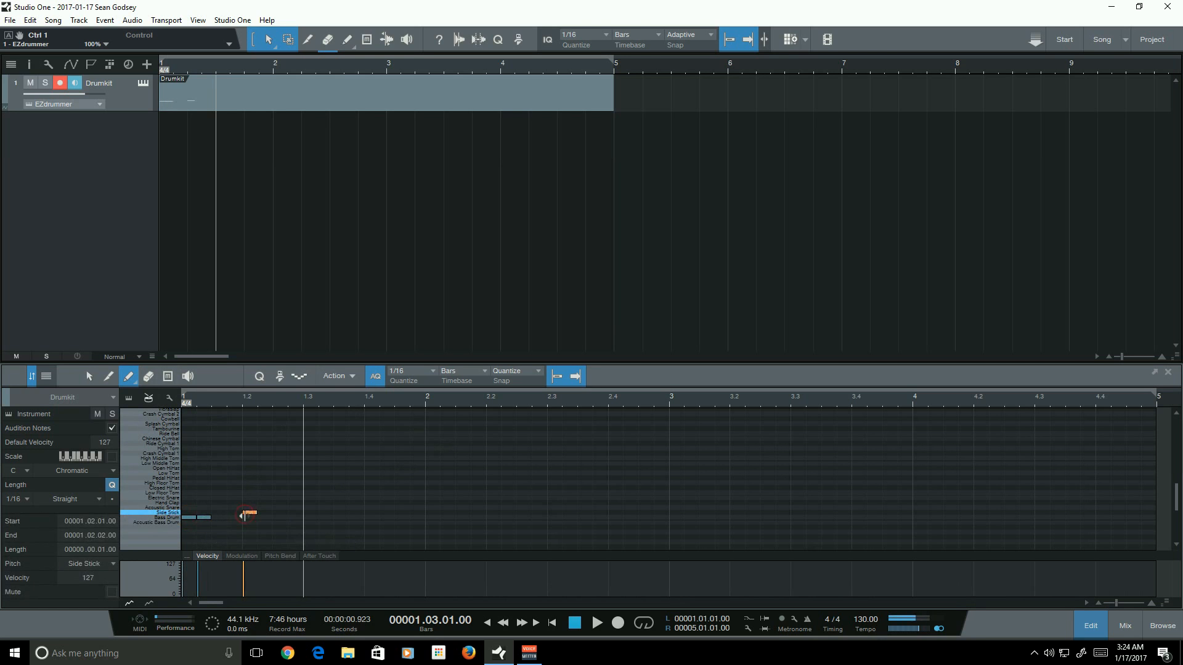
left_click(246, 512)
left_click(247, 518)
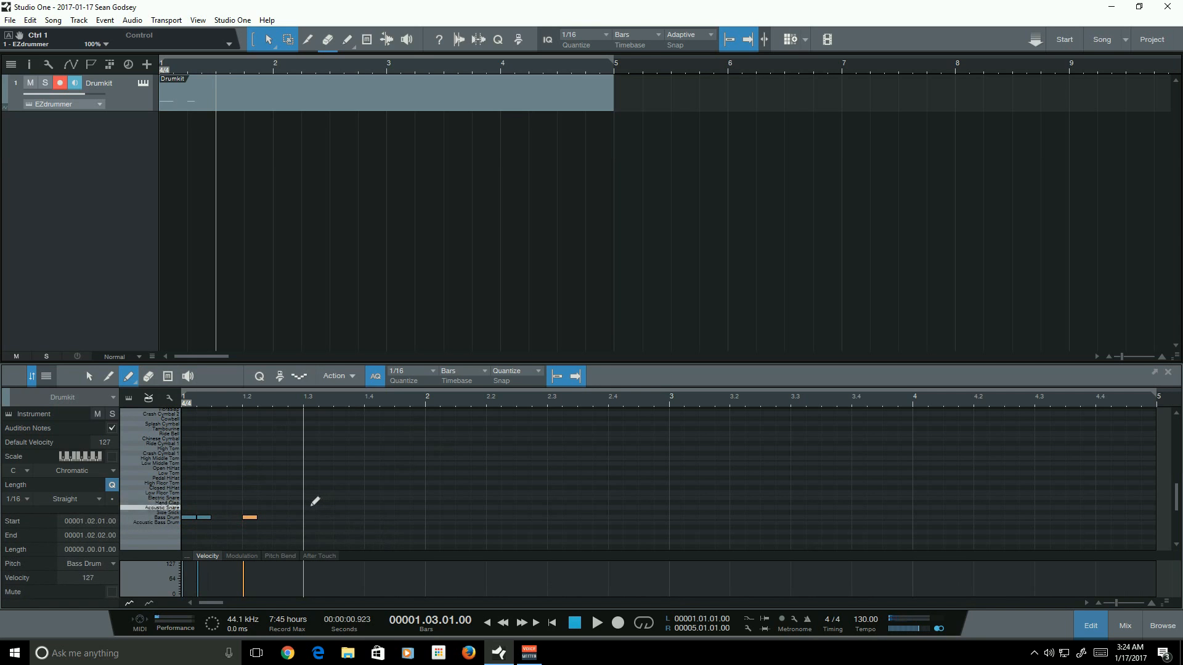
- Paint Acoustic Snare notes on beat 3 of each of the four bars
left_click(308, 507)
left_click(558, 509)
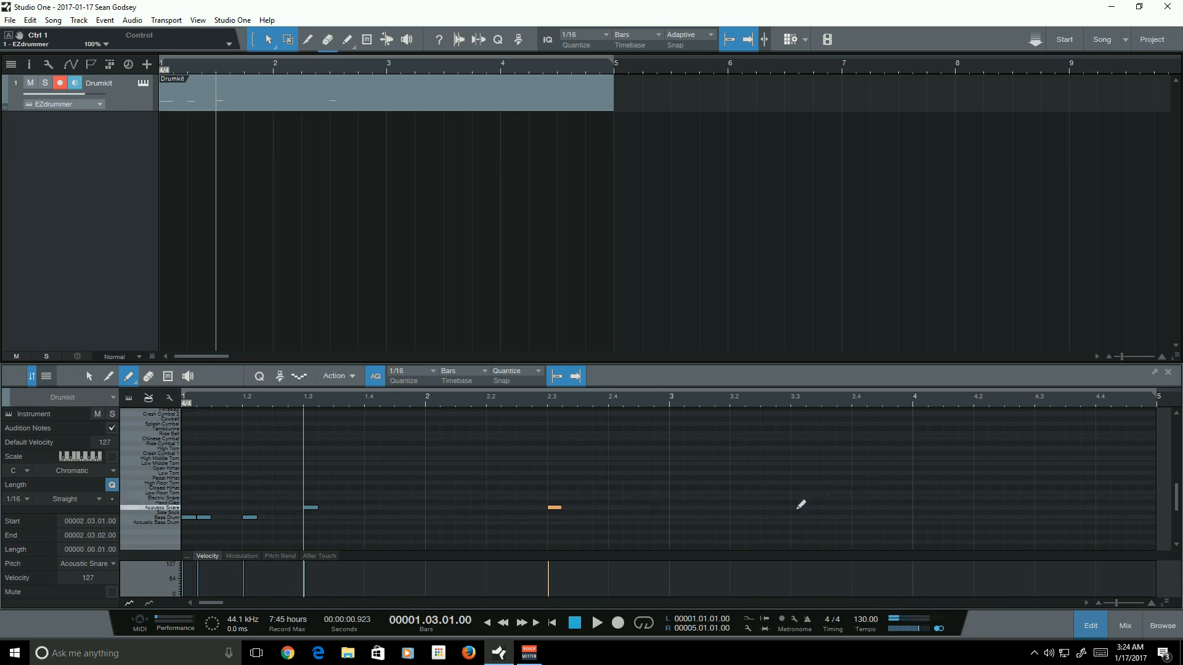
left_click(800, 508)
left_click(1041, 508)
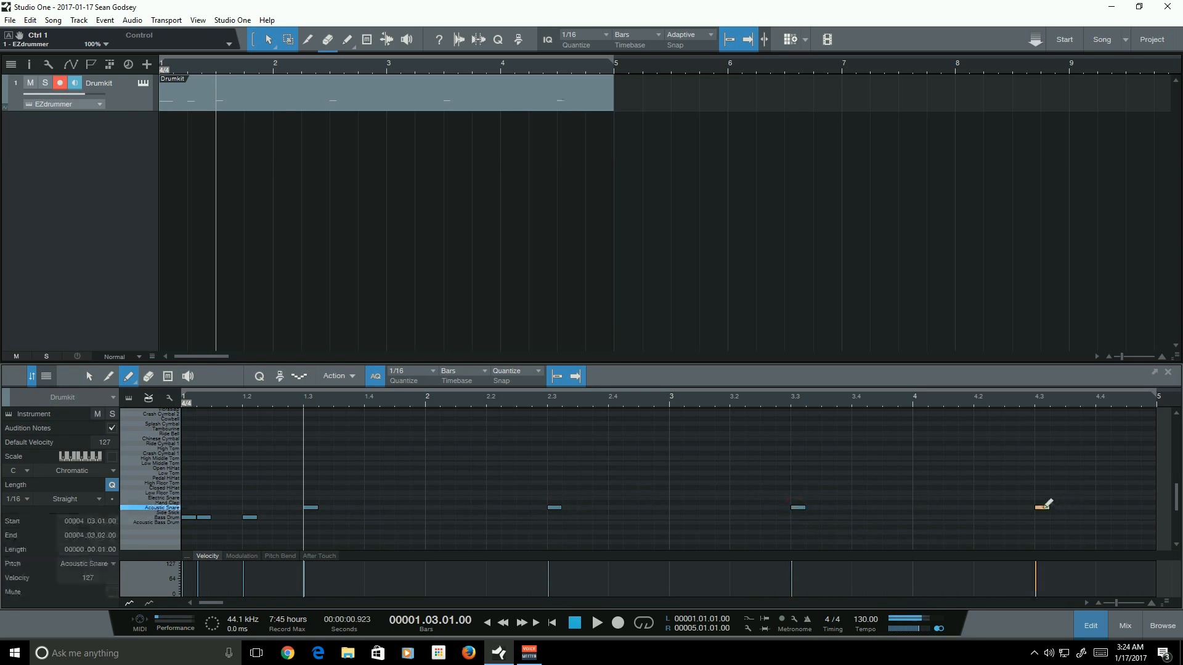
- Play the pattern from the start to audition it
left_click(552, 622)
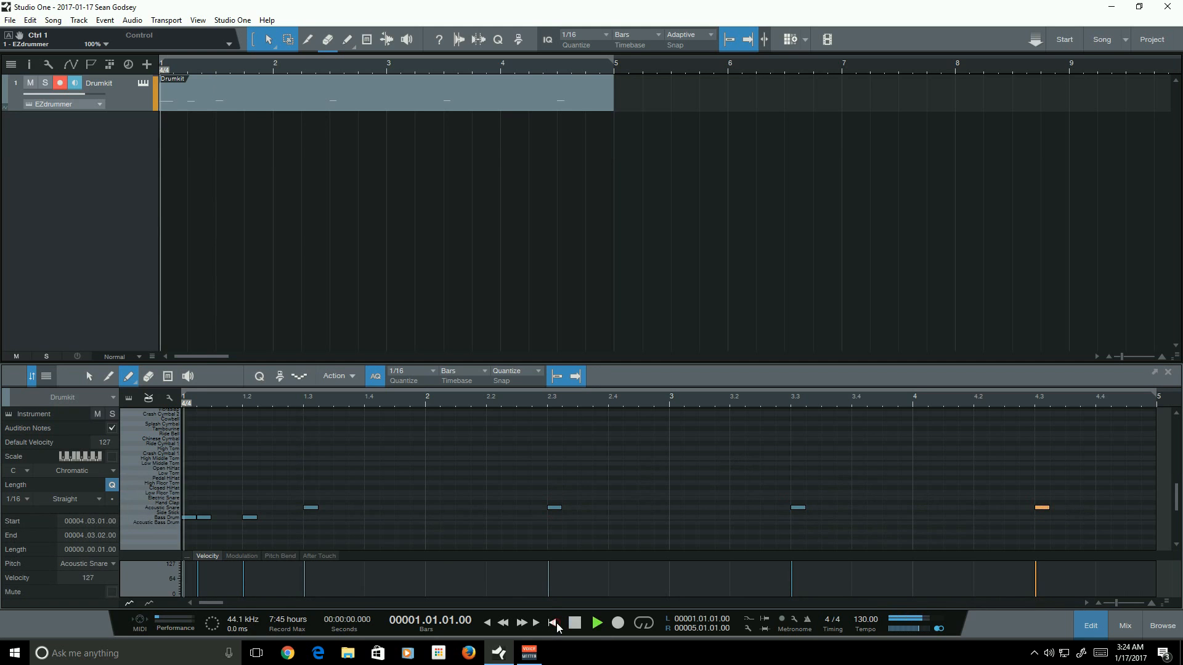
key("space")
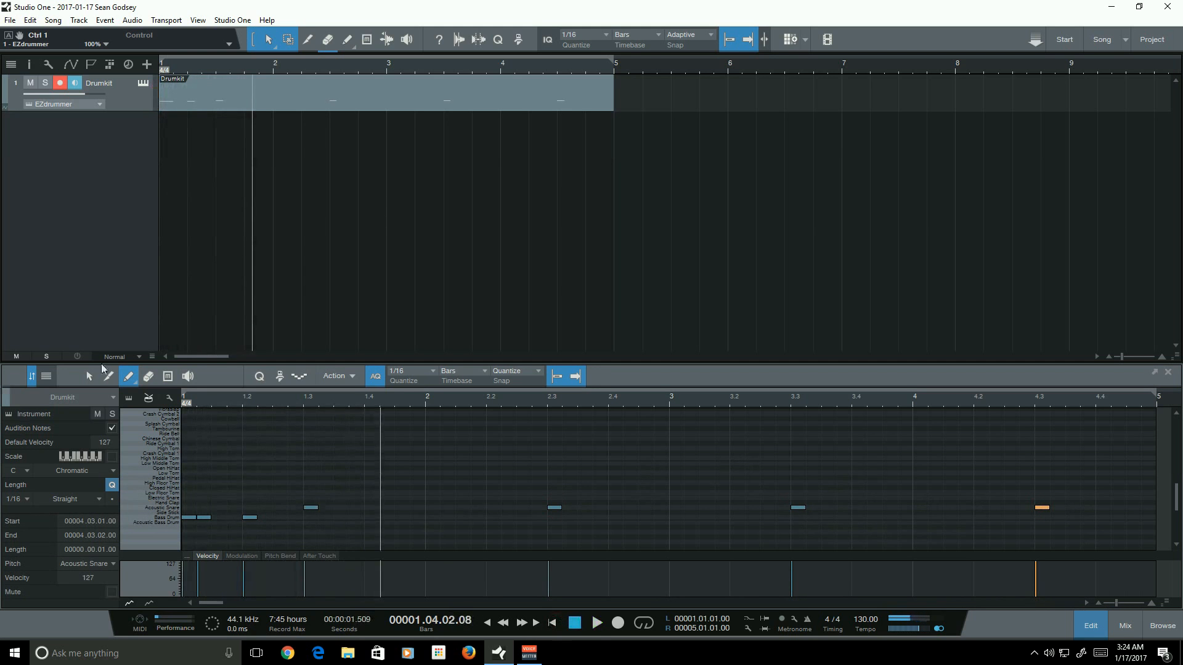
left_click(351, 397)
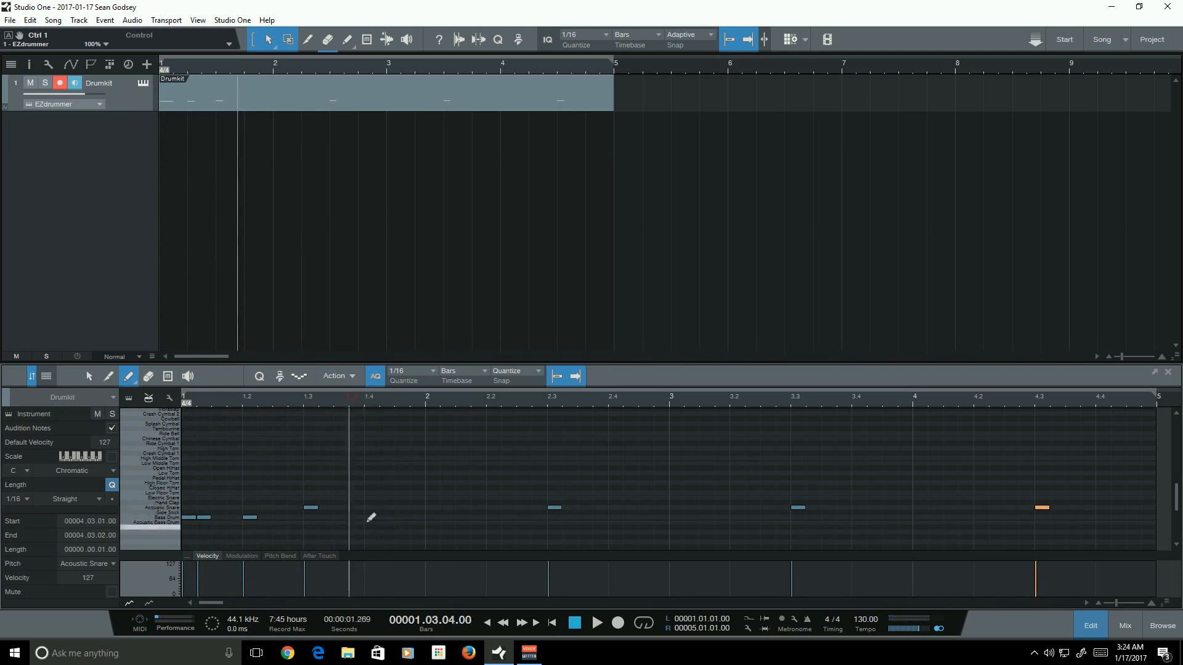
- Add three more Bass Drum notes across beats 3 and 4 of bar 1
left_click(358, 518)
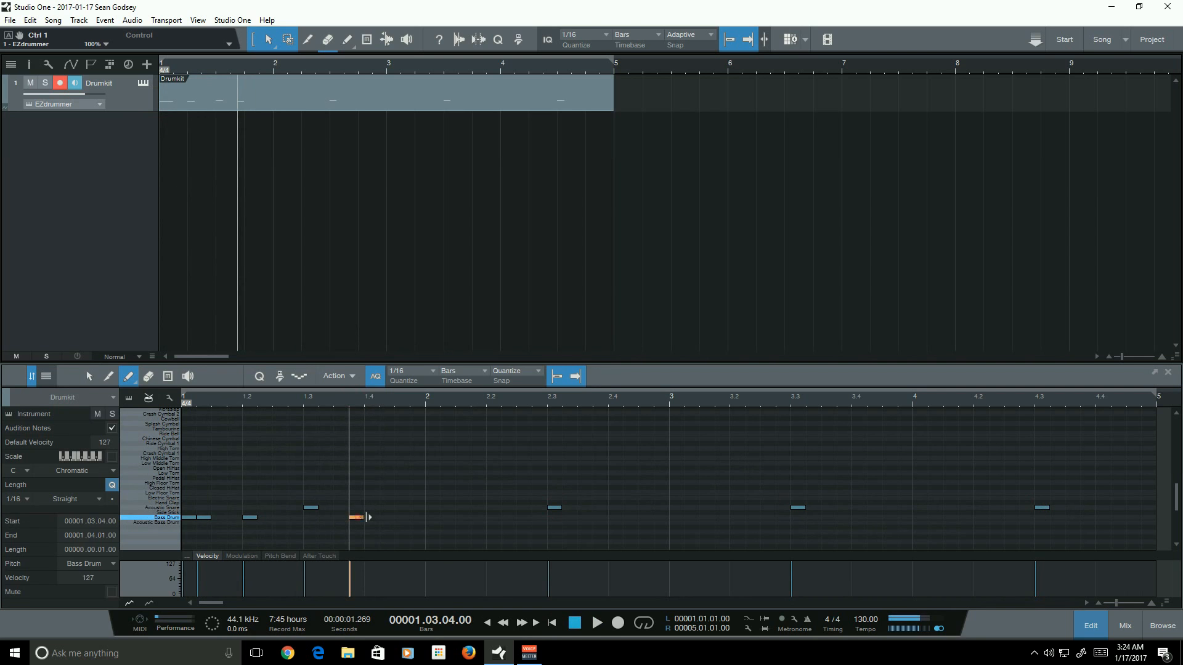
left_click(371, 517)
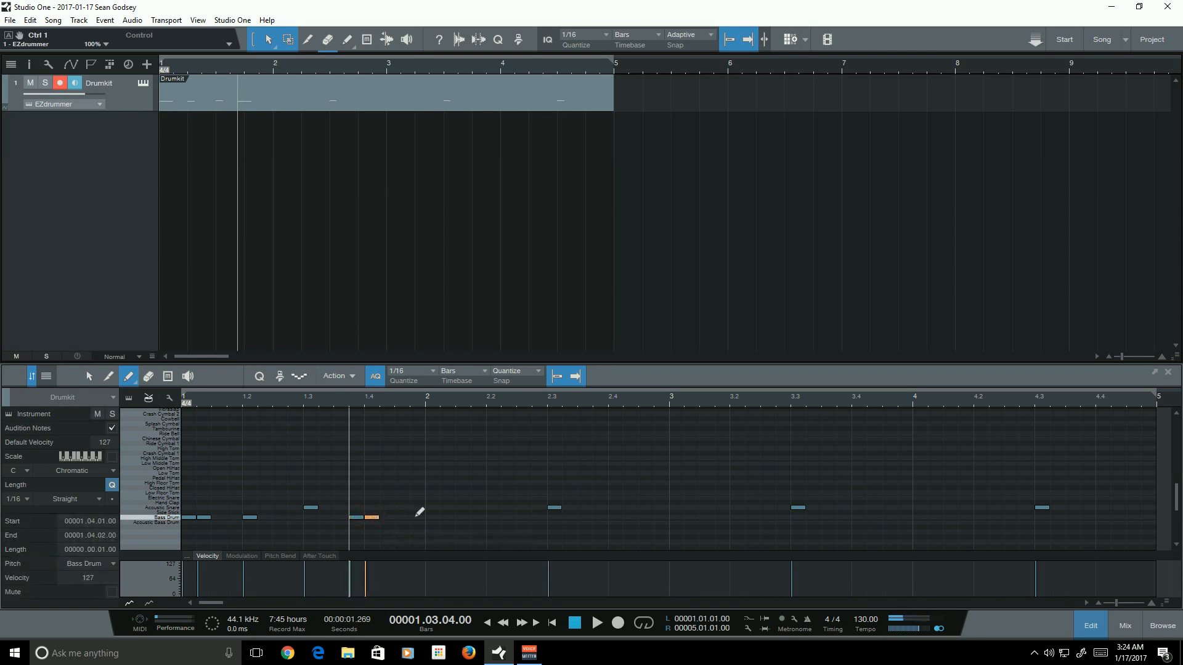
left_click(416, 517)
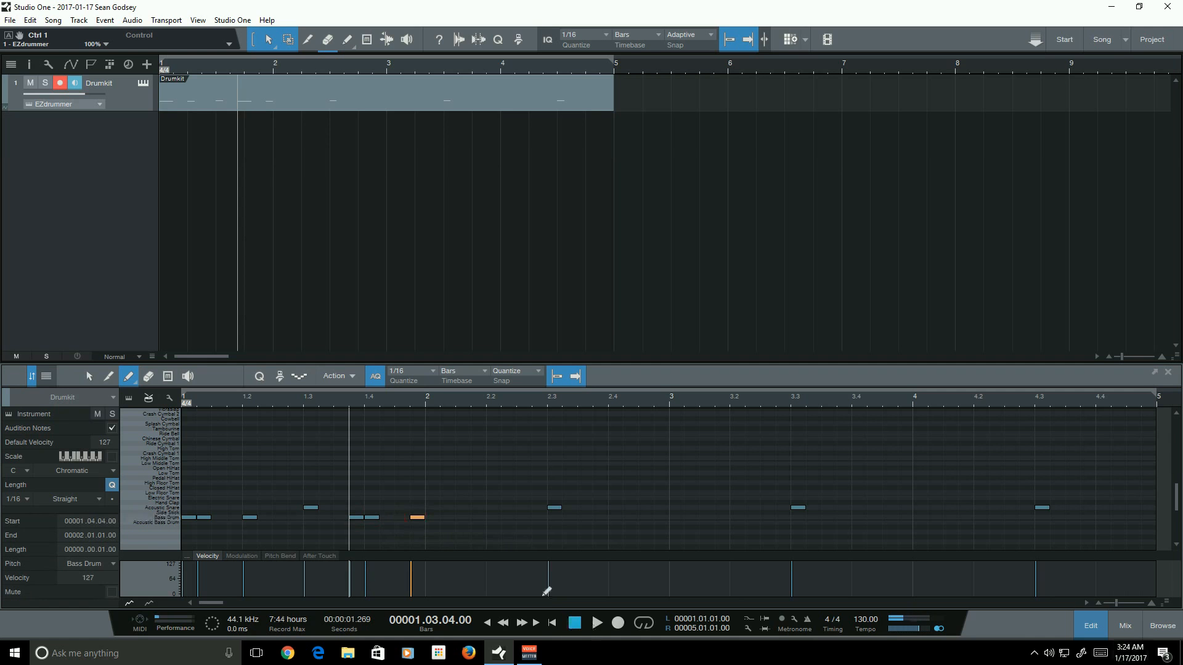
- Return to the start and play the pattern again to hear the new kick notes
left_click(551, 623)
key("space")
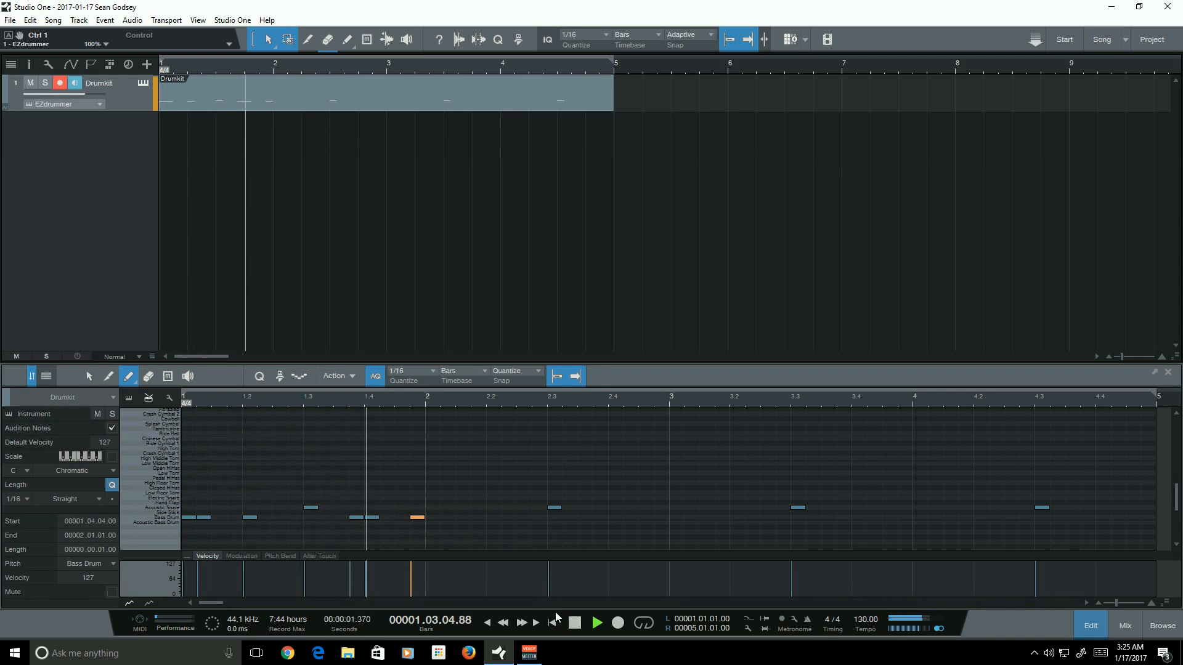
key("space")
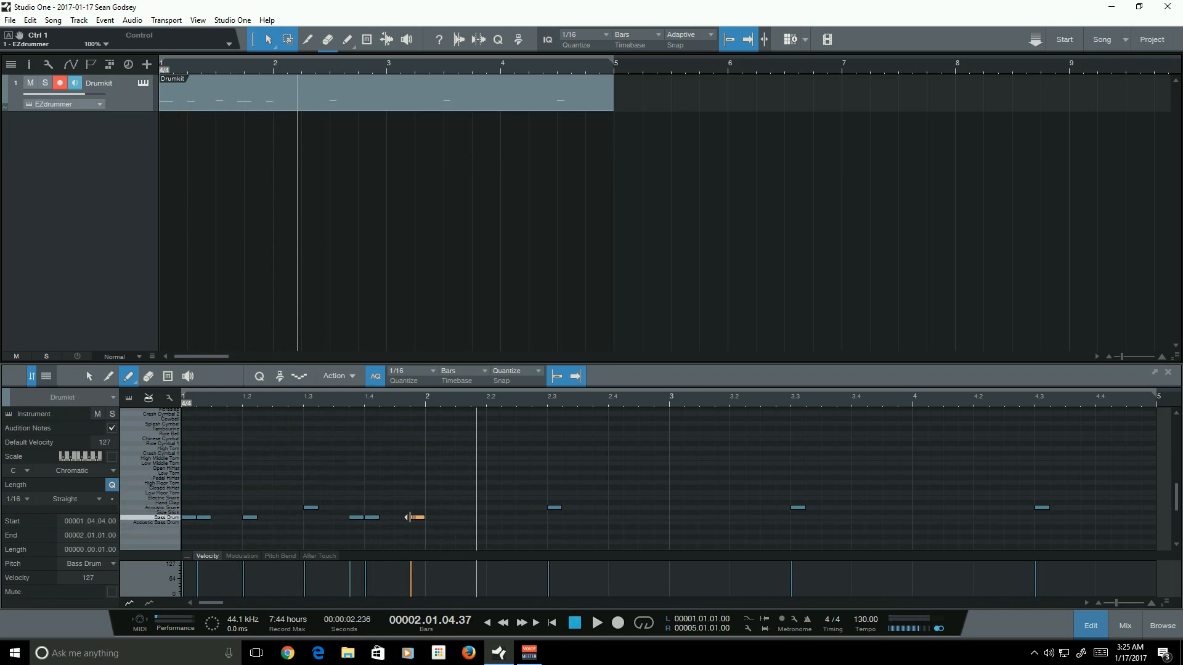
- Add a Bass Drum note in beat 4 of bar 1 and audition the pattern from the start
left_click(401, 517)
left_click(551, 623)
key("space")
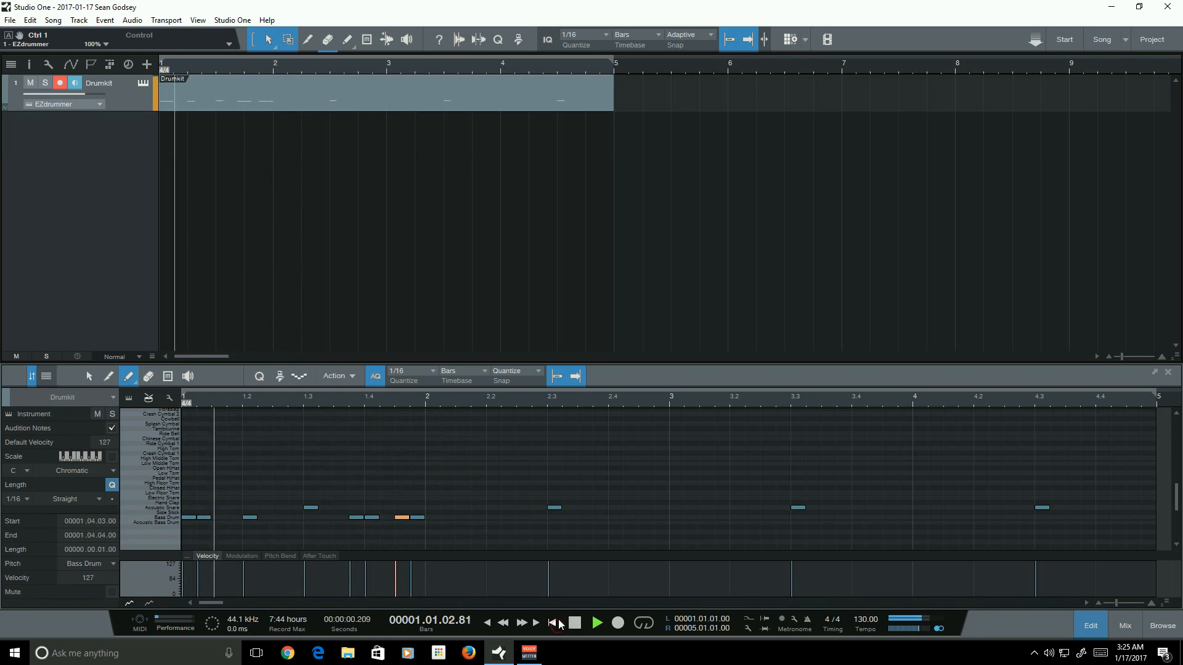
key("space")
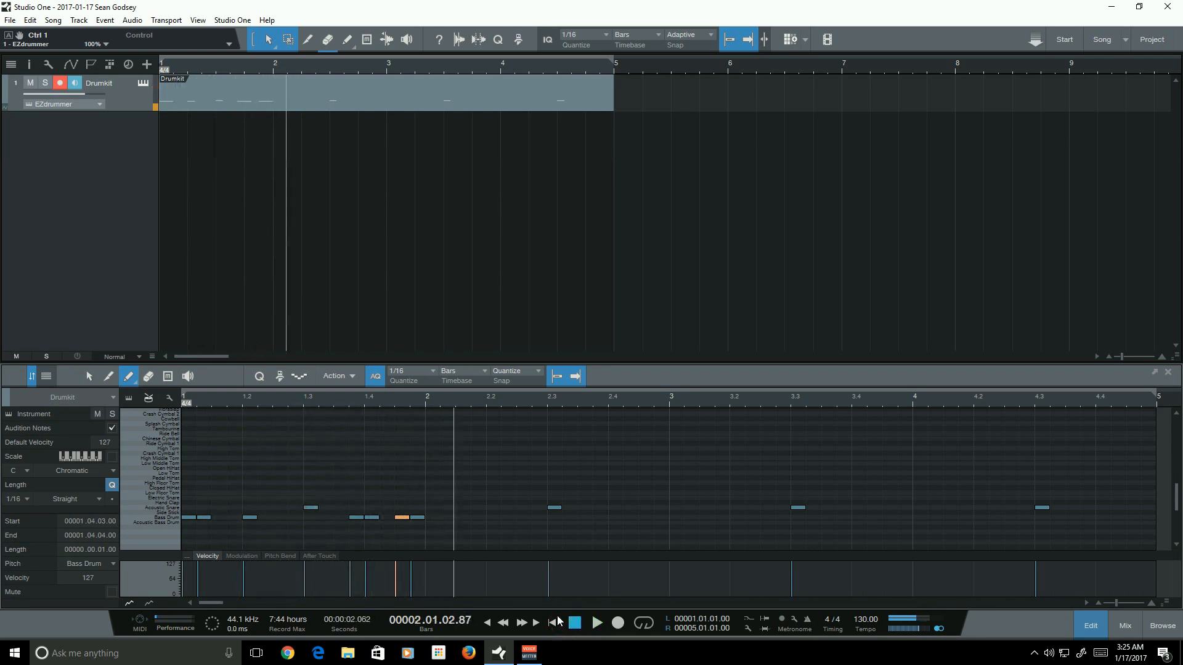
- Paint Bass Drum notes through bar 2, ending with four consecutive sixteenths on beat 4
left_click(458, 517)
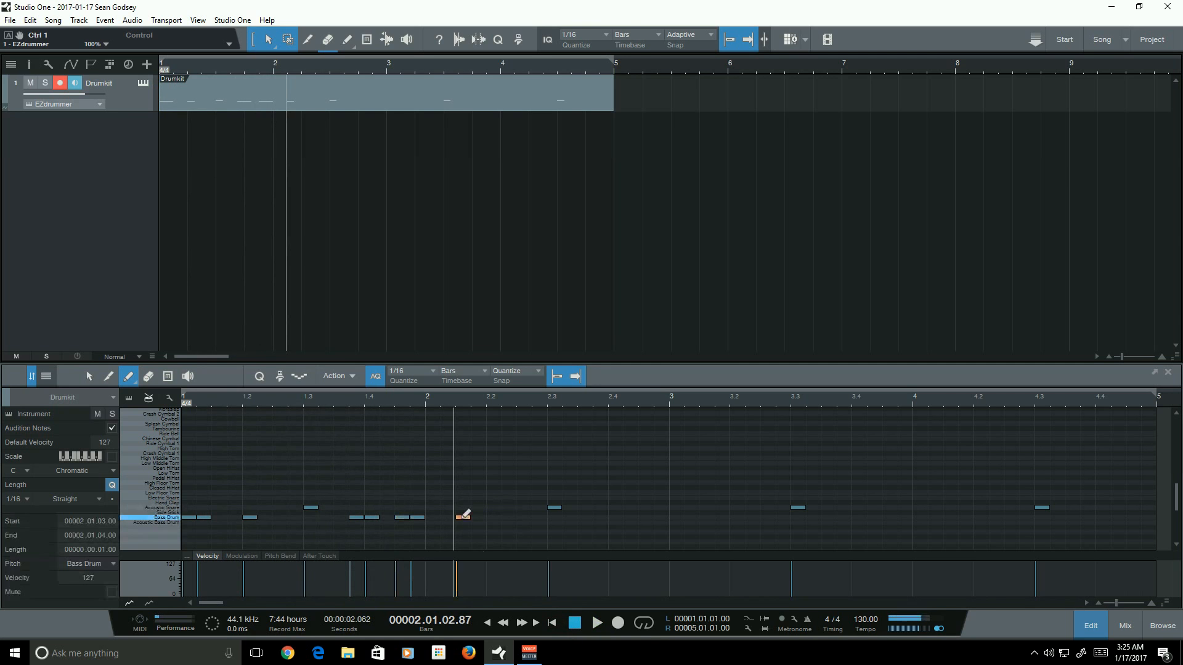
left_click(524, 517)
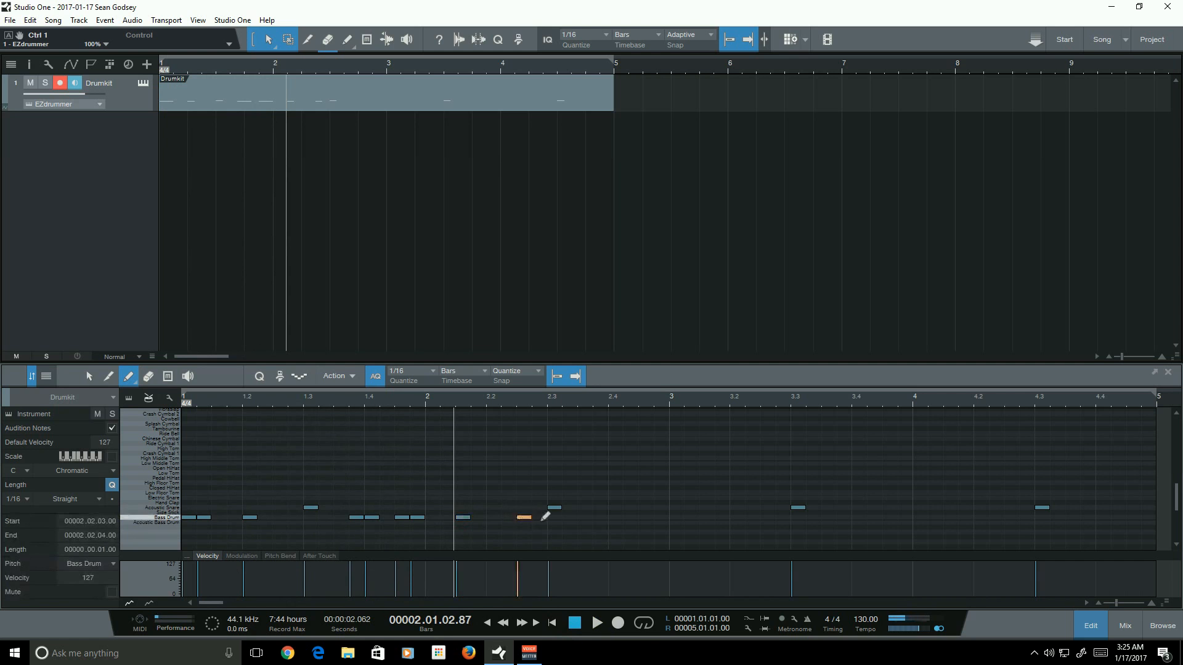
left_click(584, 517)
left_click(615, 517)
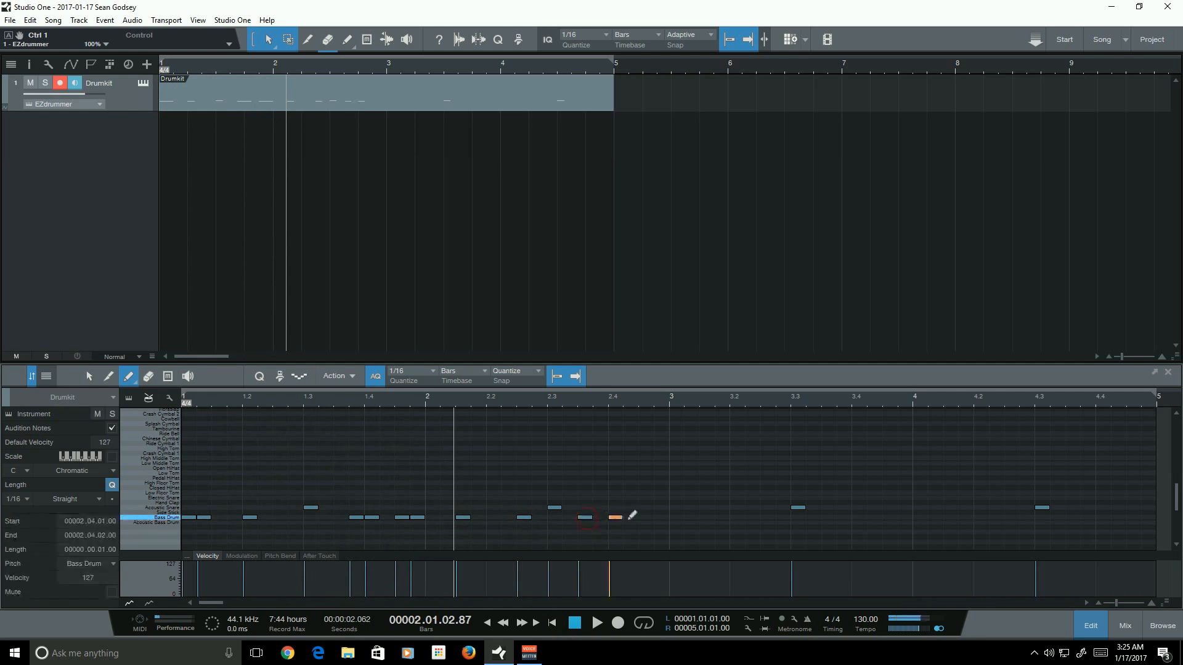
left_click(631, 517)
left_click(646, 517)
left_click(661, 517)
- Play the two-bar pattern from the start
key("Home")
key("space")
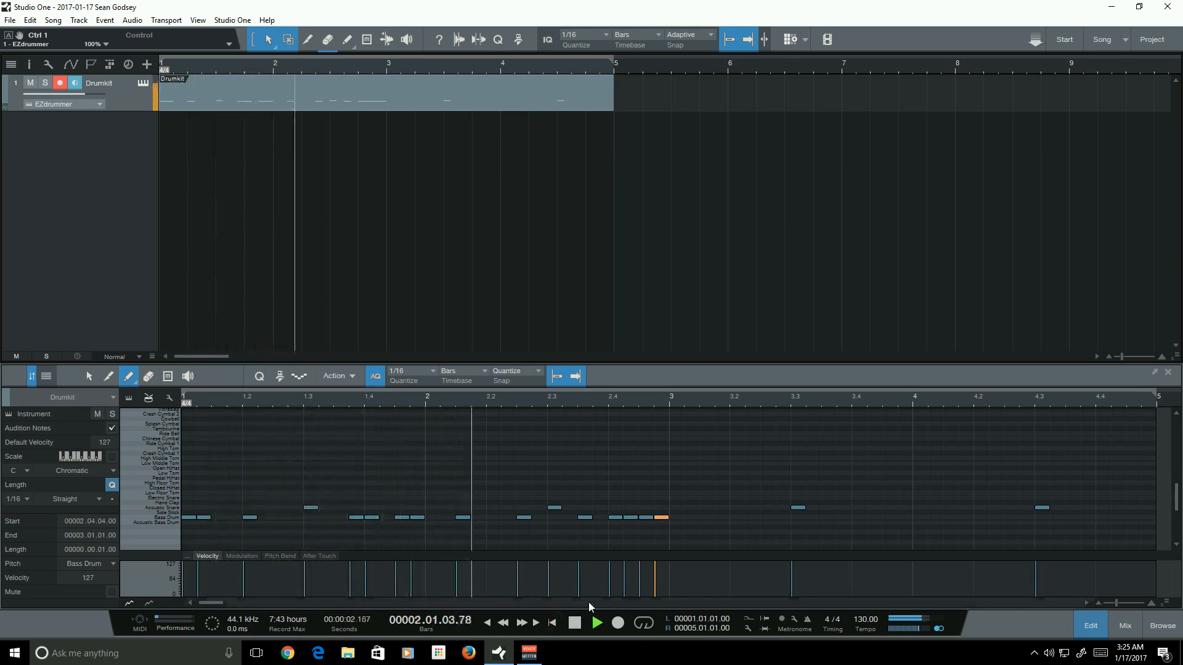
key("space")
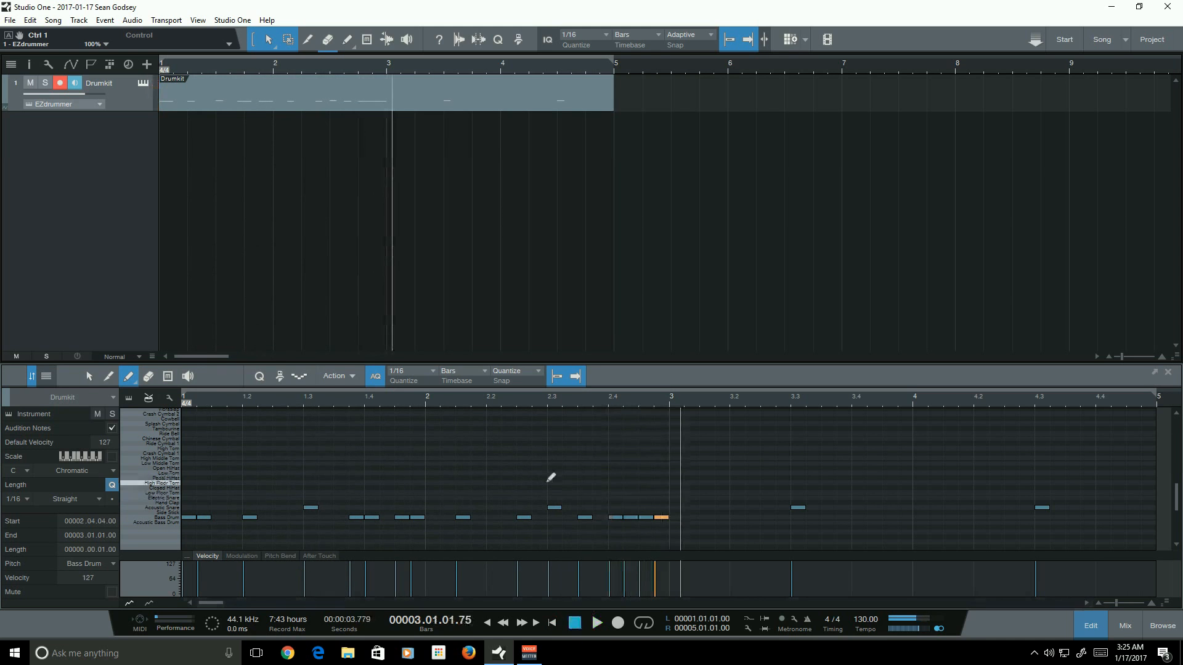
- Select the Bass Drum notes of bars 1 and 2 and duplicate them into bars 3 and 4
left_click(88, 376)
left_click(515, 480)
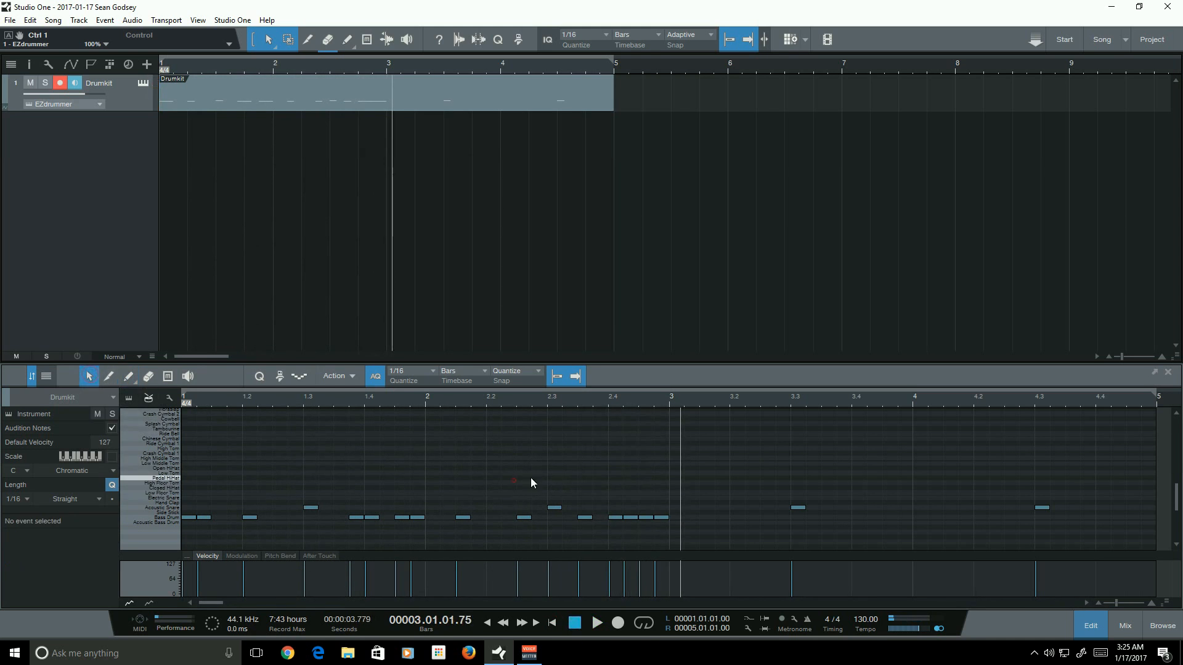
left_click_drag(715, 539, 689, 497)
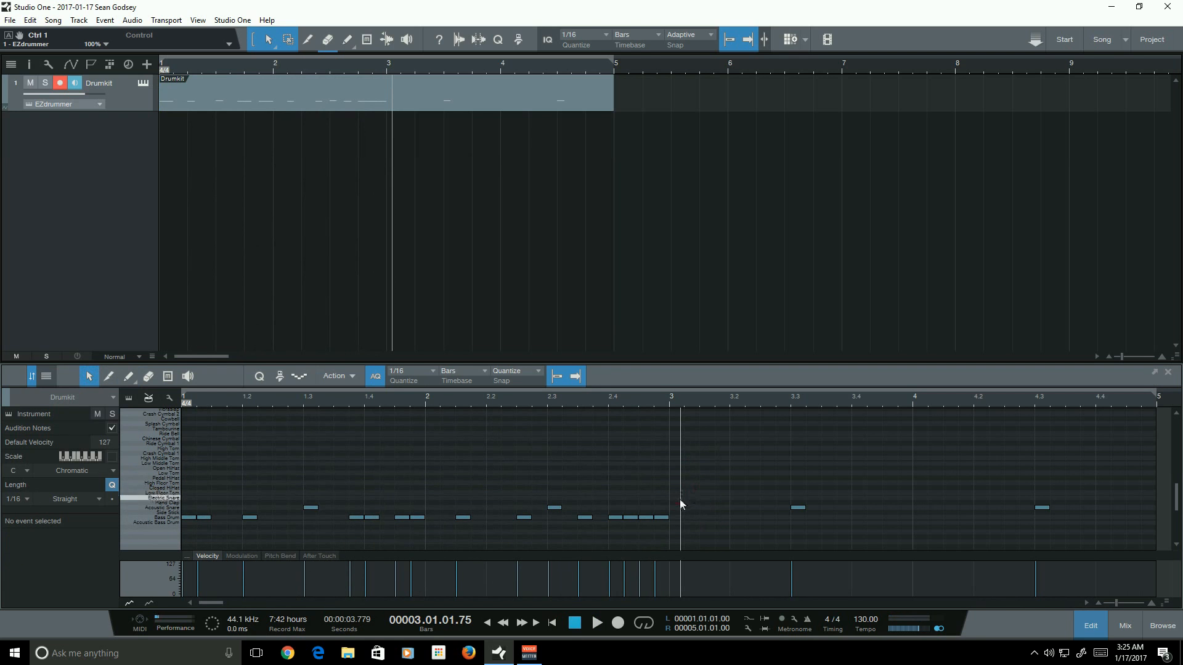
mouse_move(704, 532)
left_mouse_down()
mouse_move(13, 531)
mouse_move(692, 521)
left_mouse_up()
left_click(671, 402)
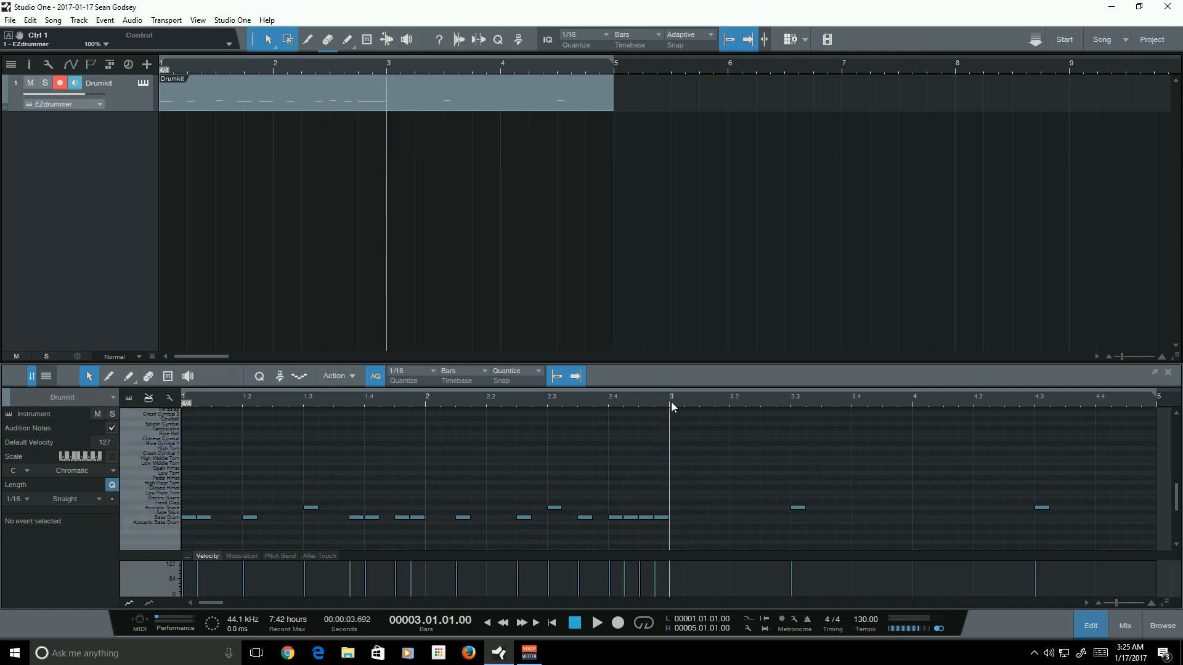
left_click(697, 400)
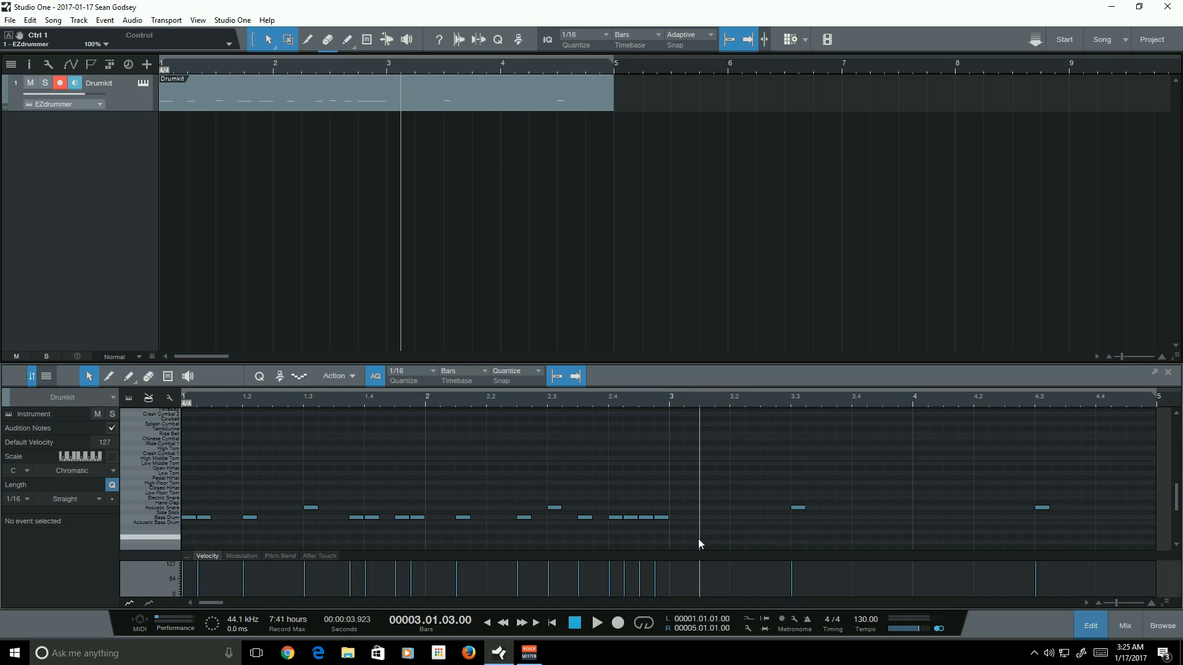
left_click_drag(708, 537, 158, 527)
key("ctrl+d")
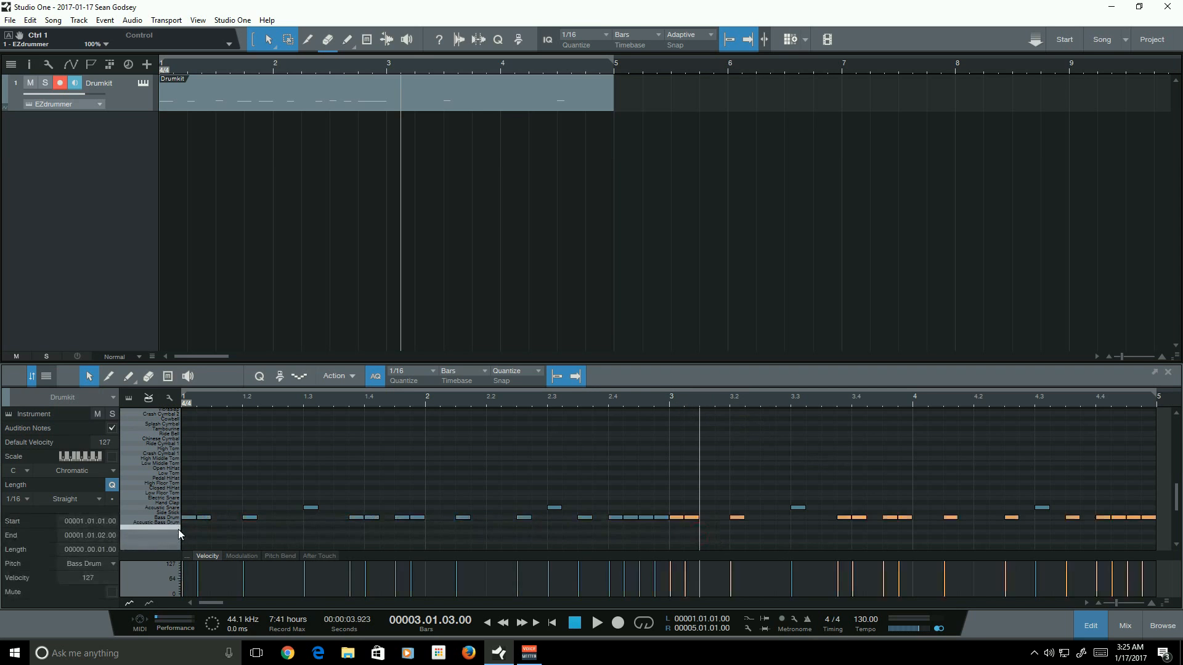
left_click(784, 467)
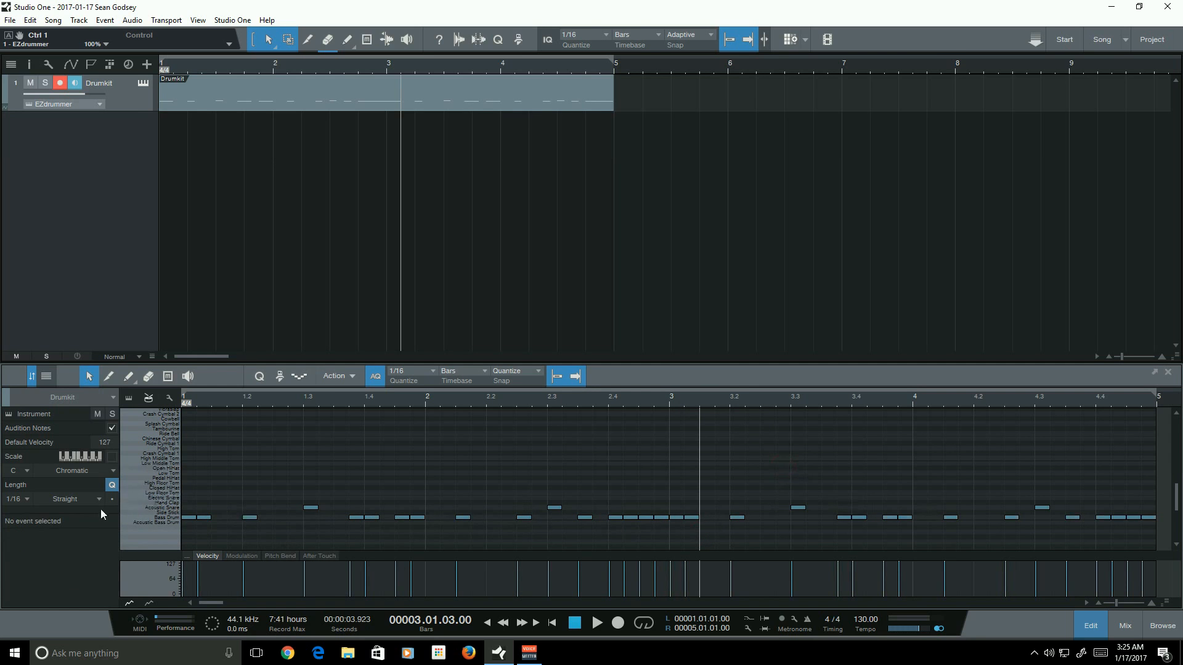
- Paint Crash Cymbal 2 and Crash Cymbal 1 notes on the first beat of bar 1 and audition the pattern
left_click(464, 471)
left_click(125, 377)
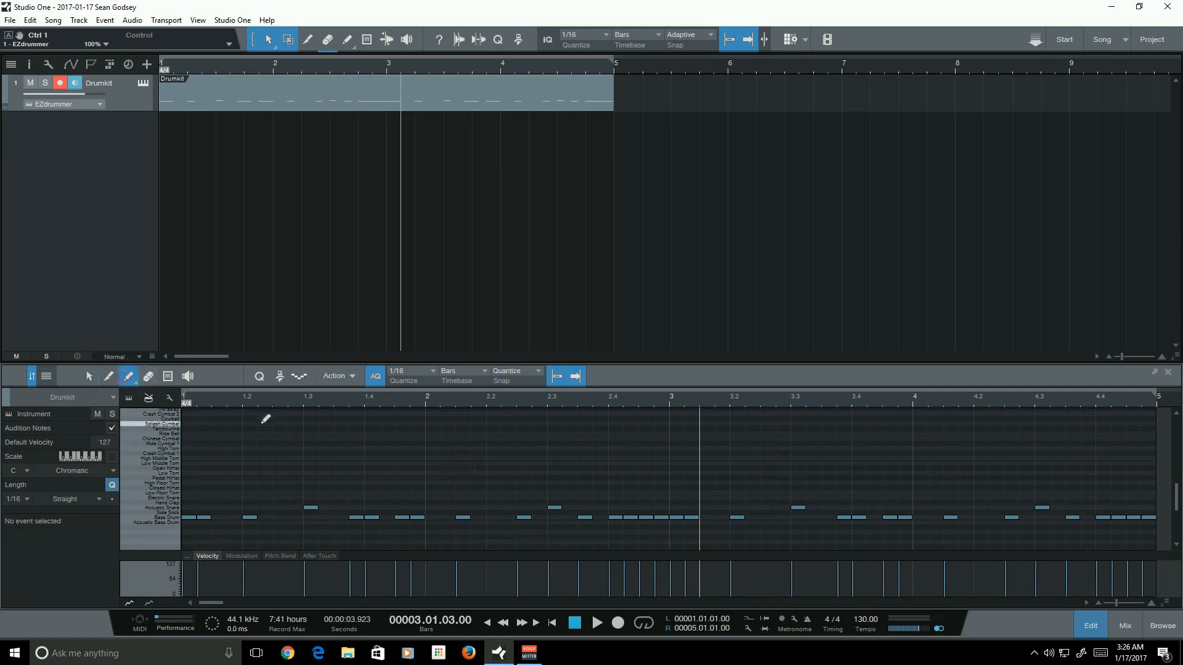
left_click(132, 377)
left_click(143, 398)
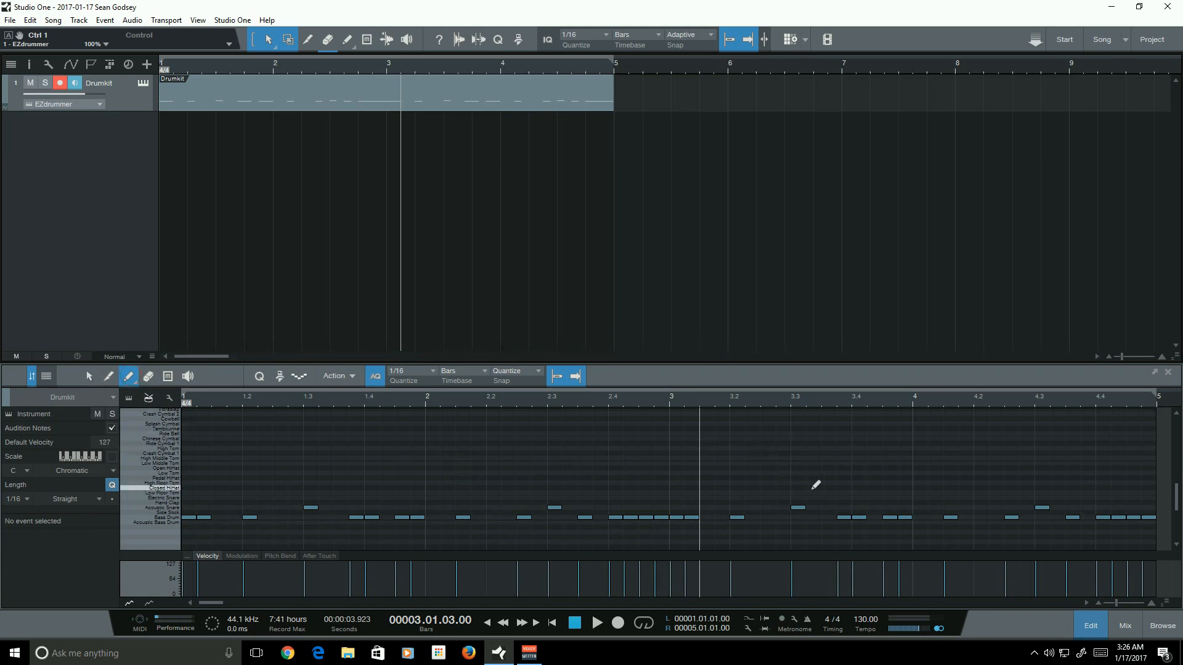
scroll(806, 484, "up", 1)
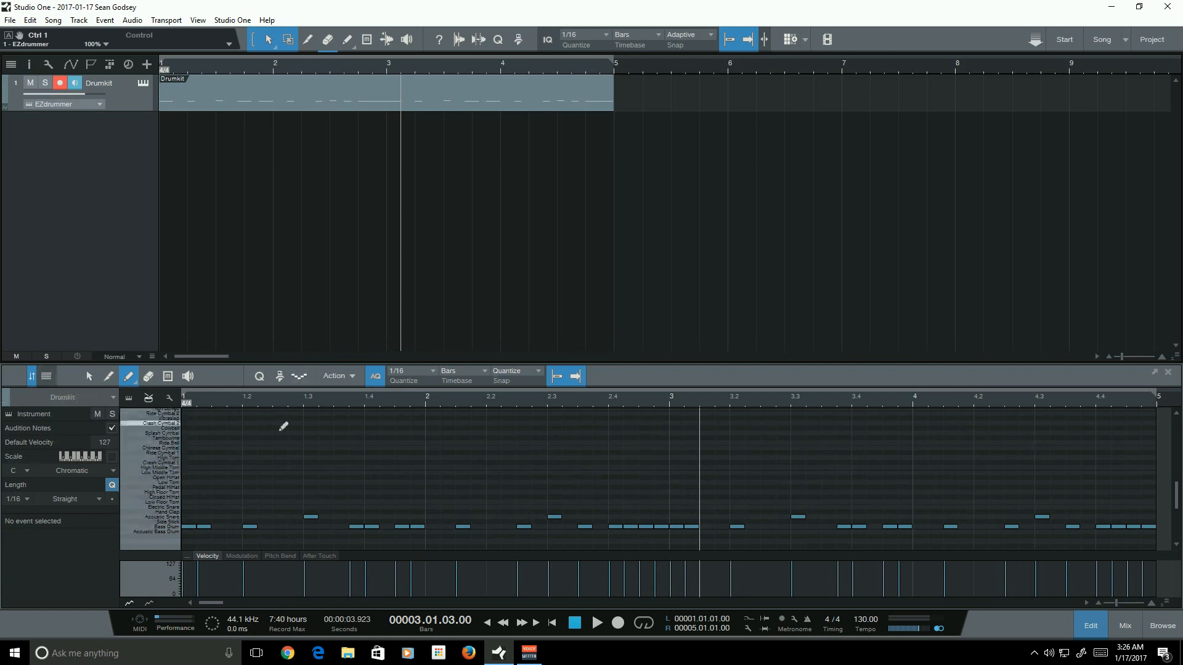
left_click(183, 405)
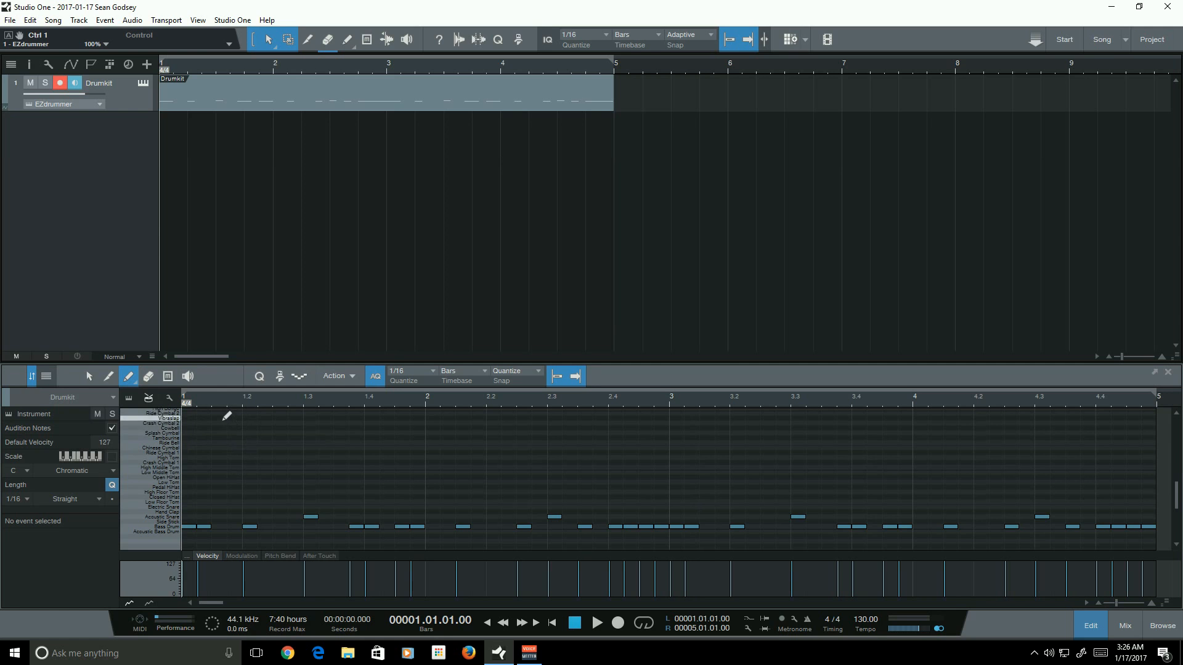
scroll(221, 420, "up", 1)
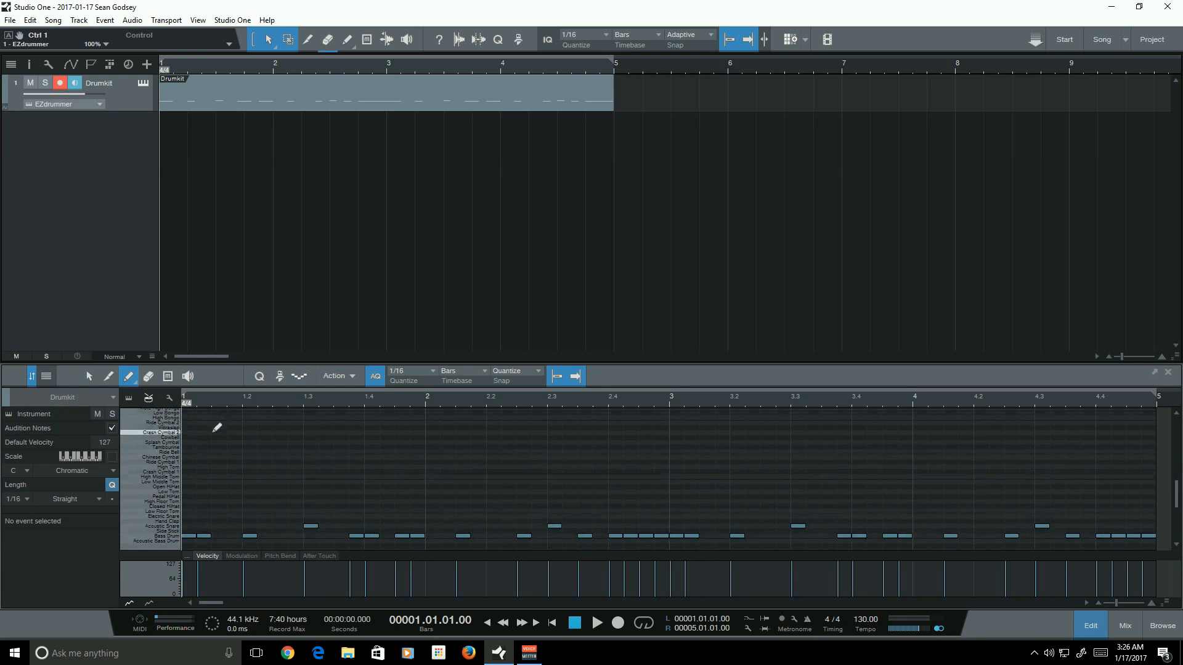
left_click(187, 432)
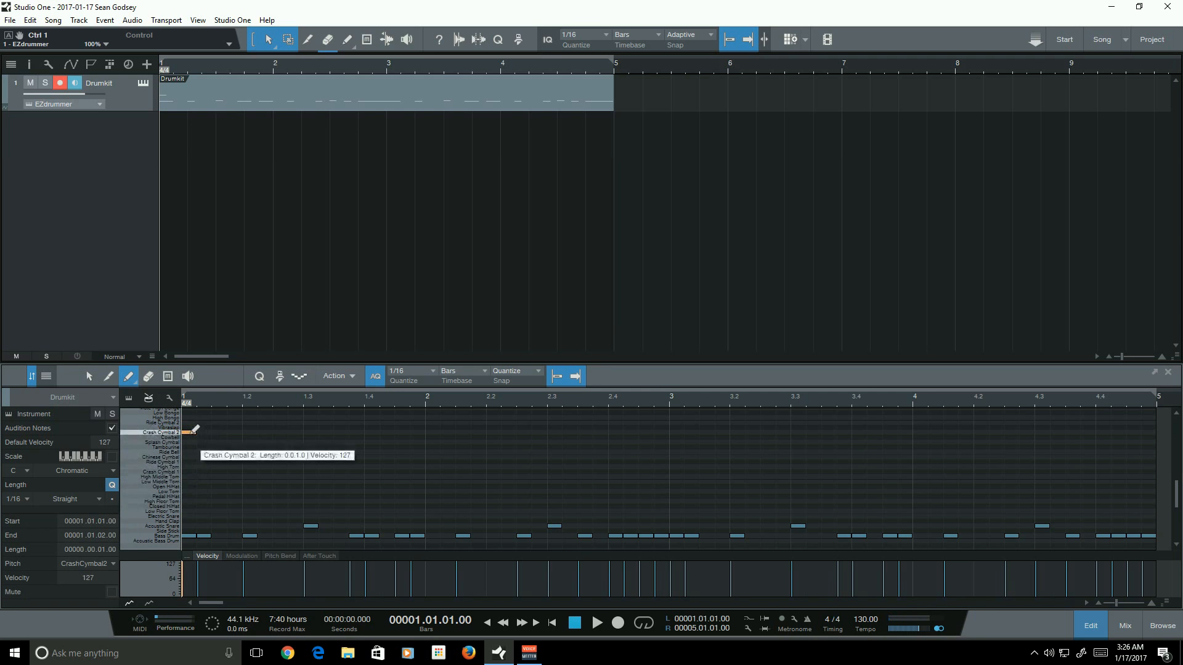
left_click(190, 471)
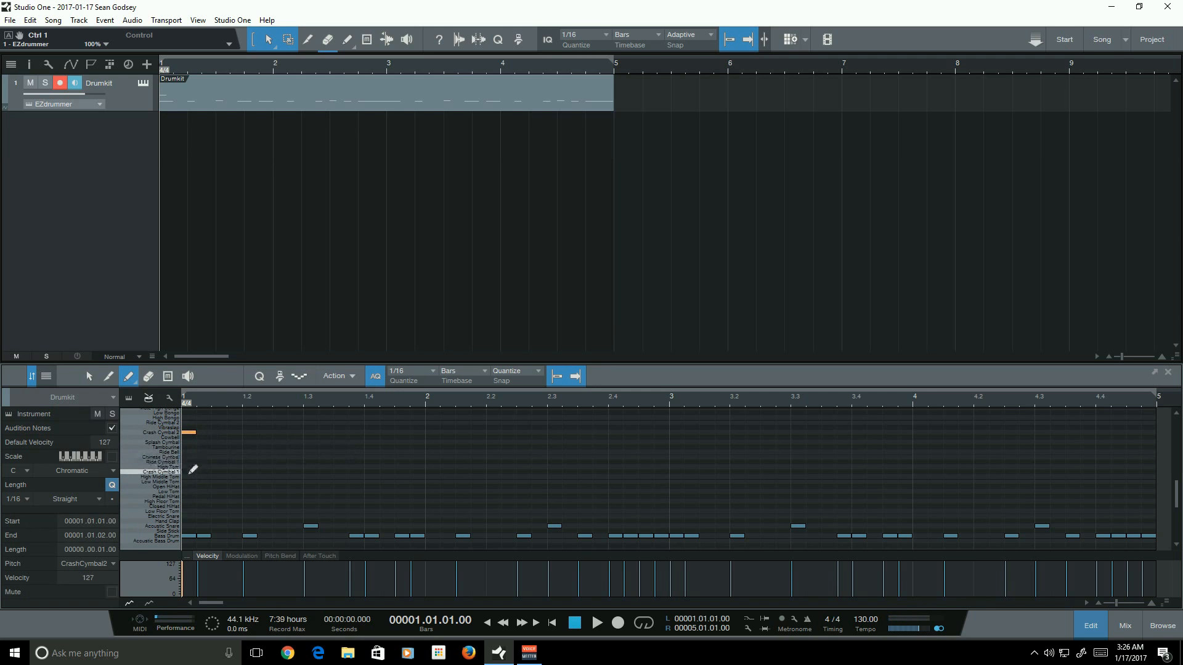
left_click(553, 623)
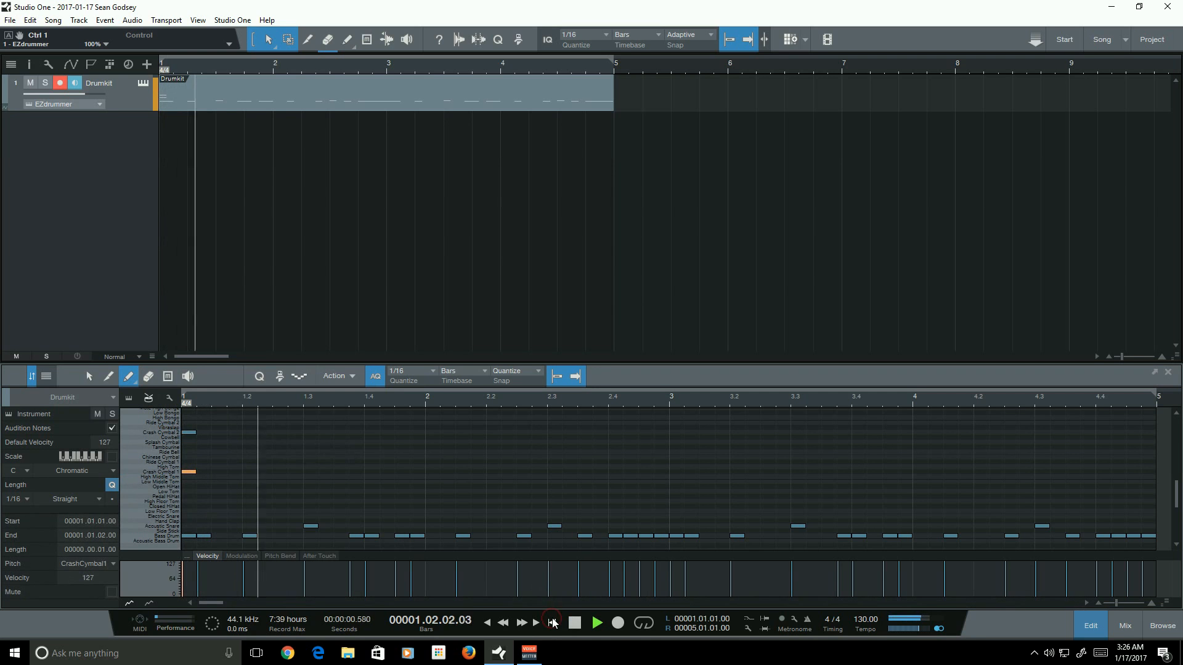
key("space")
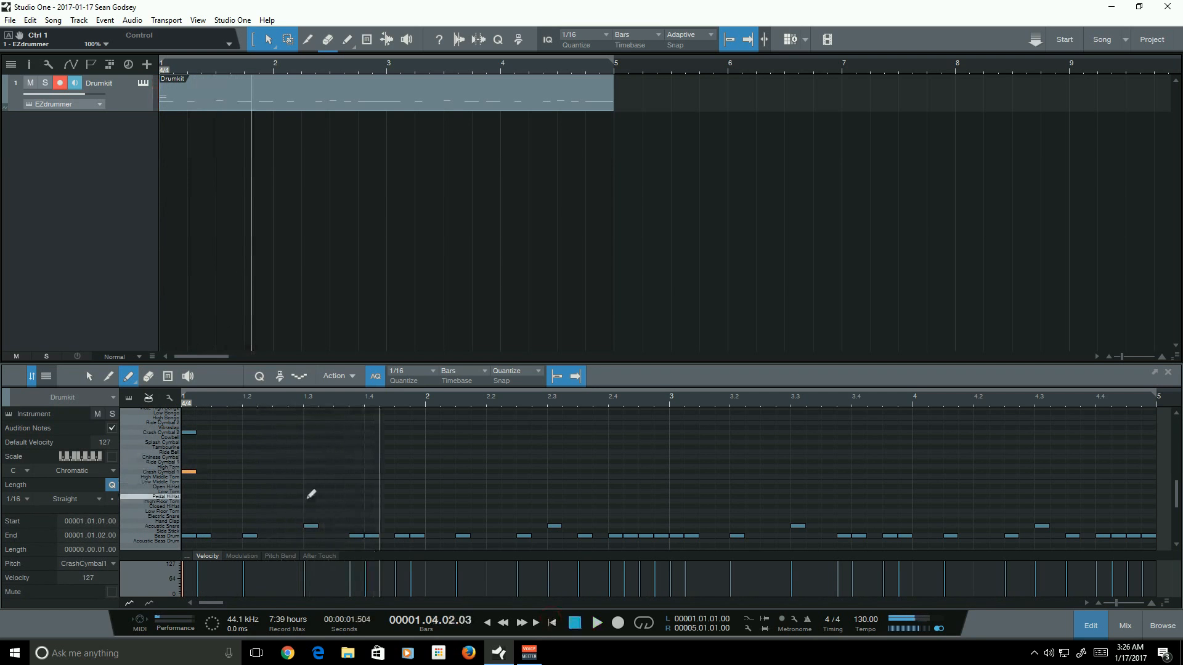
- Paint Open HiHat notes on every beat from beat 2 of bar 1 through beat 4 of bar 4
left_click(246, 399)
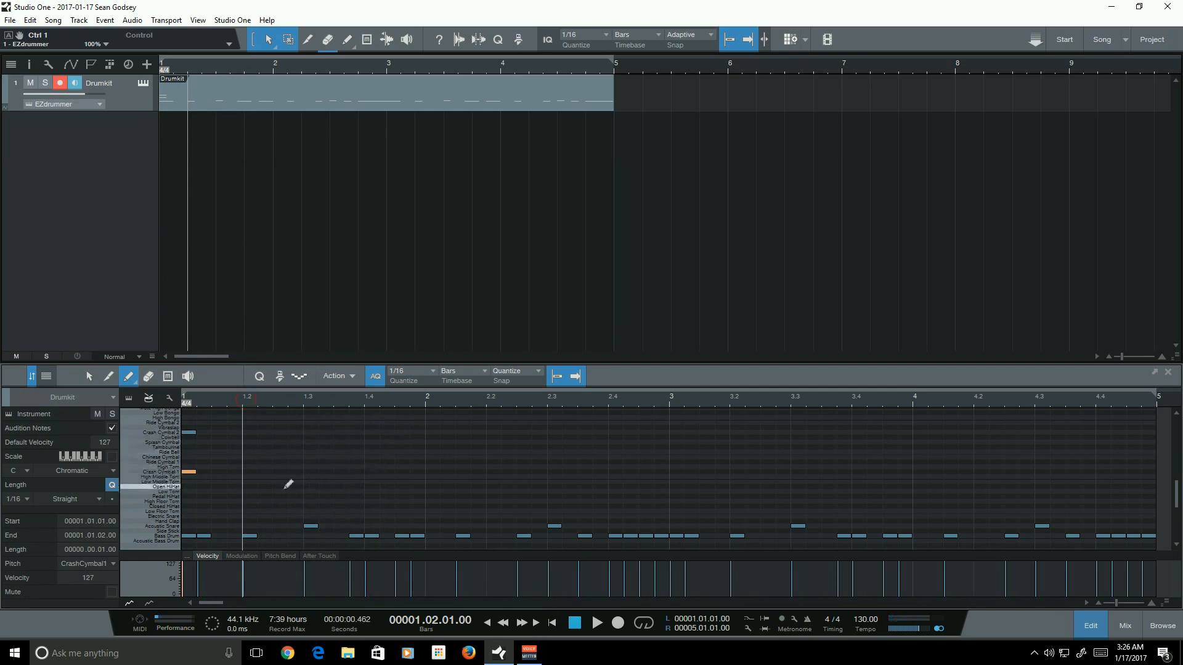
left_click(250, 486)
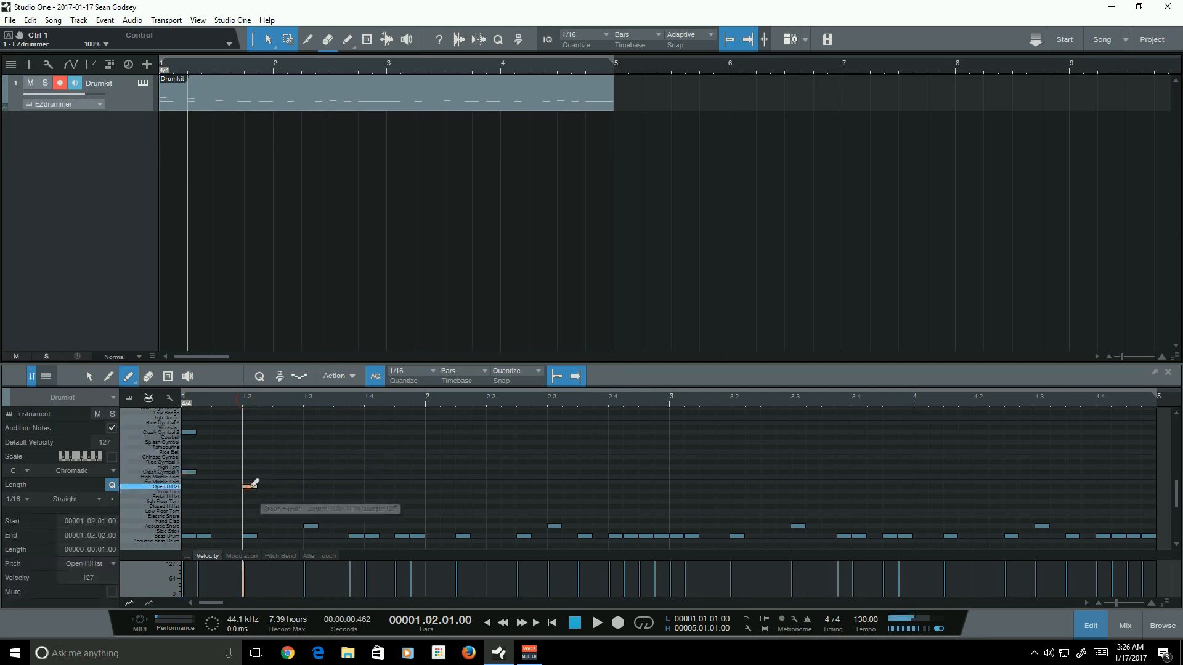
left_click(311, 487)
left_click(369, 487)
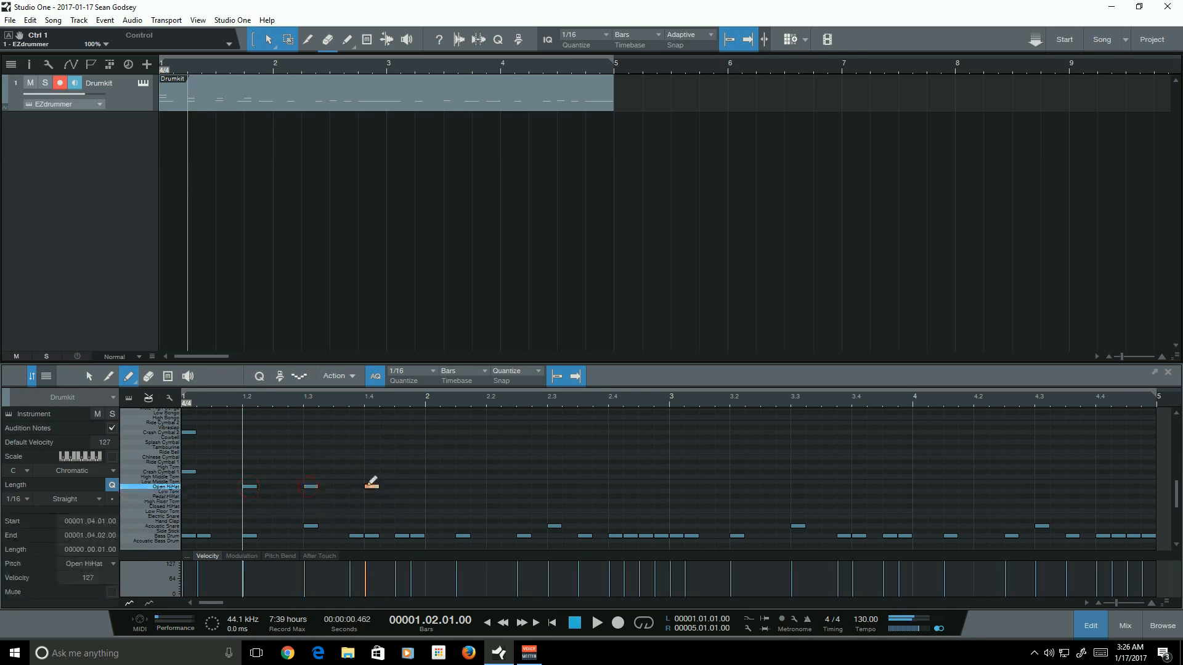
left_click(432, 487)
left_click(493, 487)
left_click(555, 487)
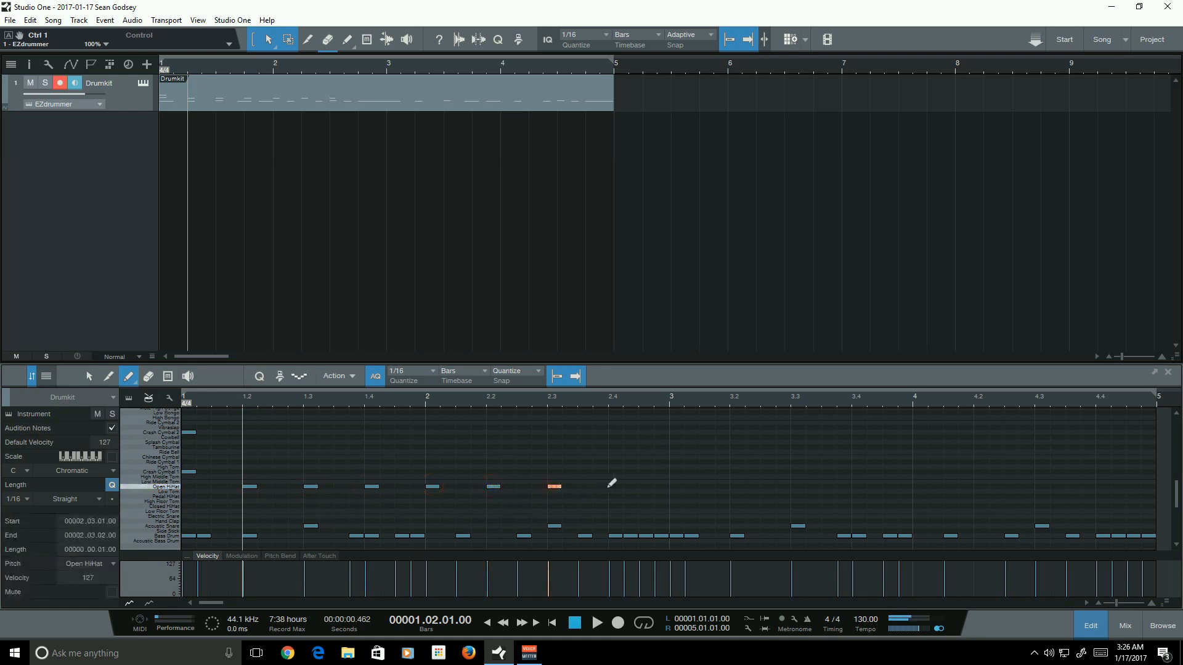
left_click(615, 487)
left_click(676, 487)
left_click(737, 487)
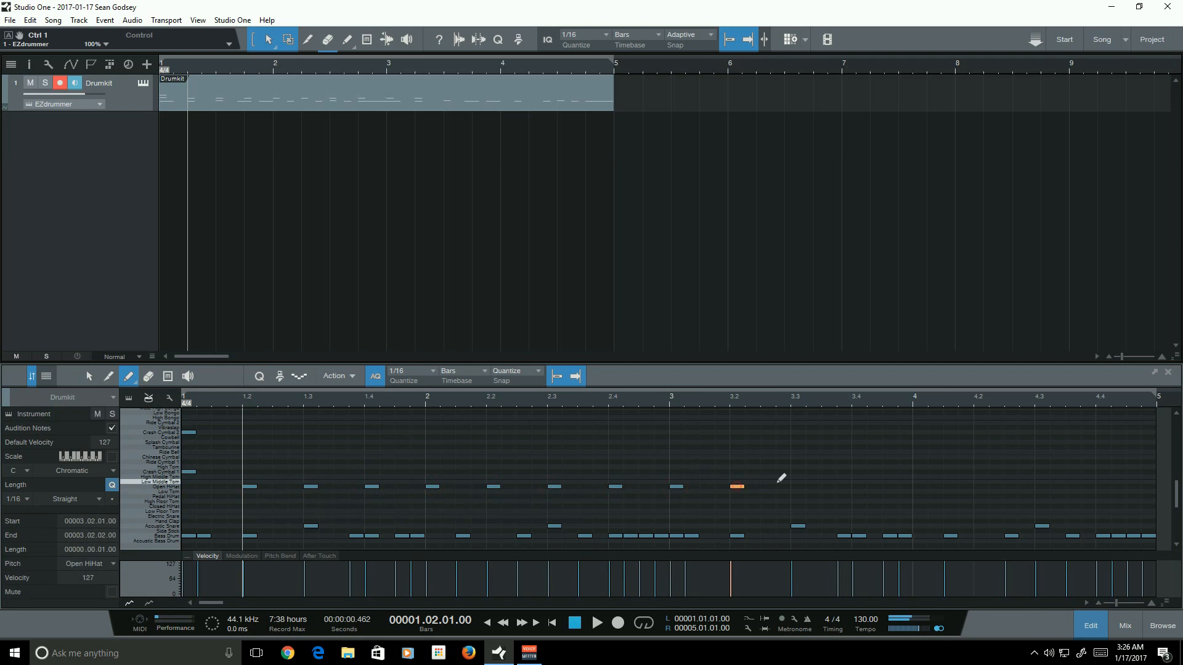
left_click(798, 487)
left_click(859, 487)
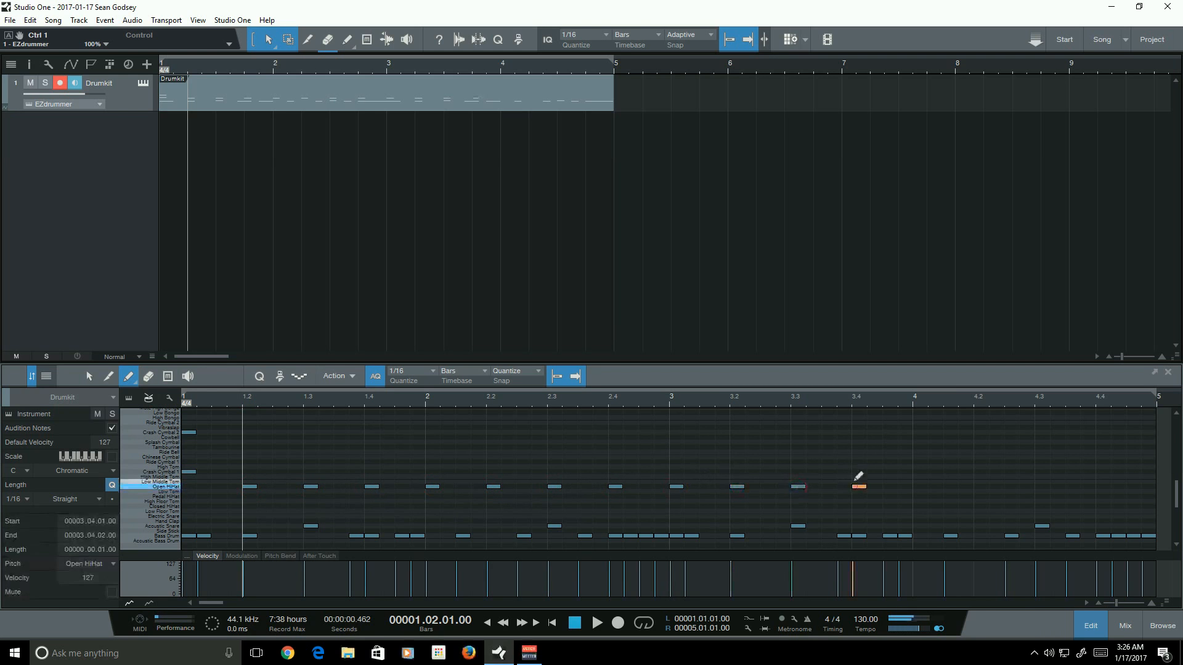
left_click(920, 487)
left_click(981, 487)
left_click(1042, 487)
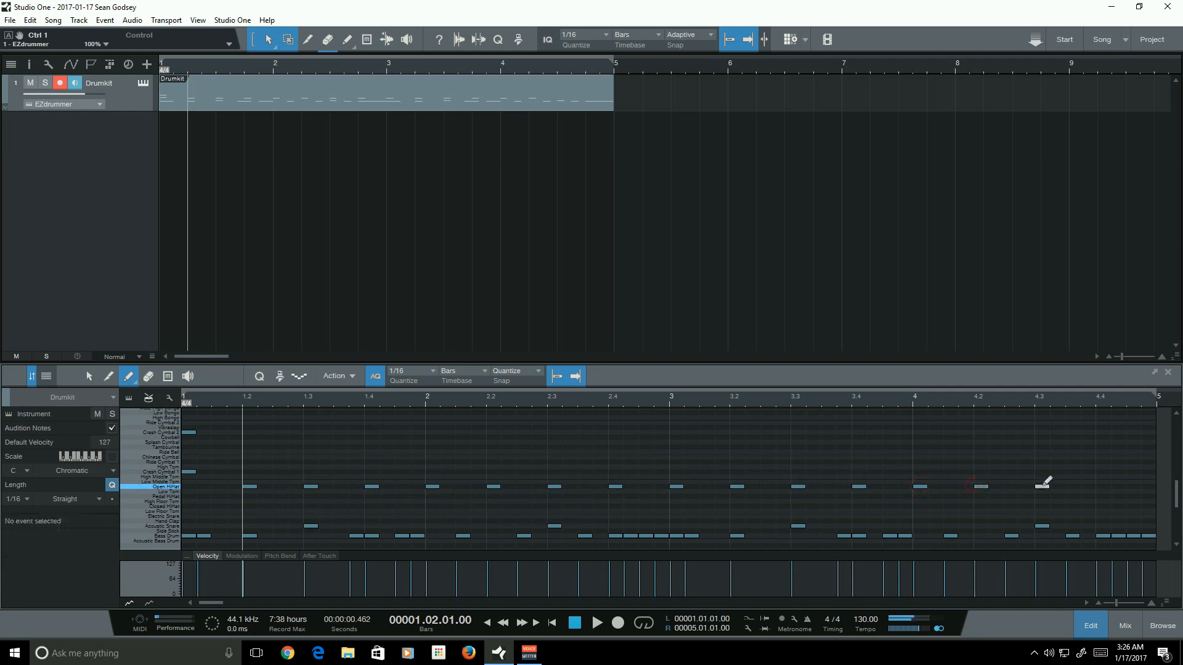
left_click(1103, 487)
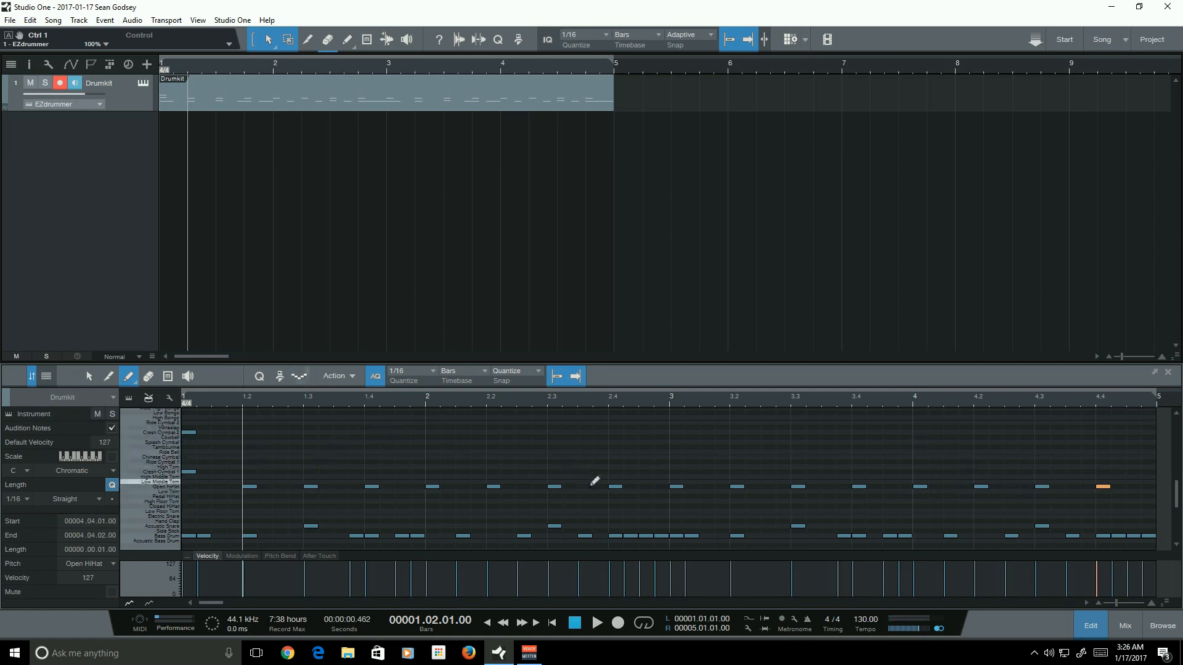
- Move the hi-hat note on the downbeat of bar 3 up to the Crash Cymbal 1 row
left_click(88, 377)
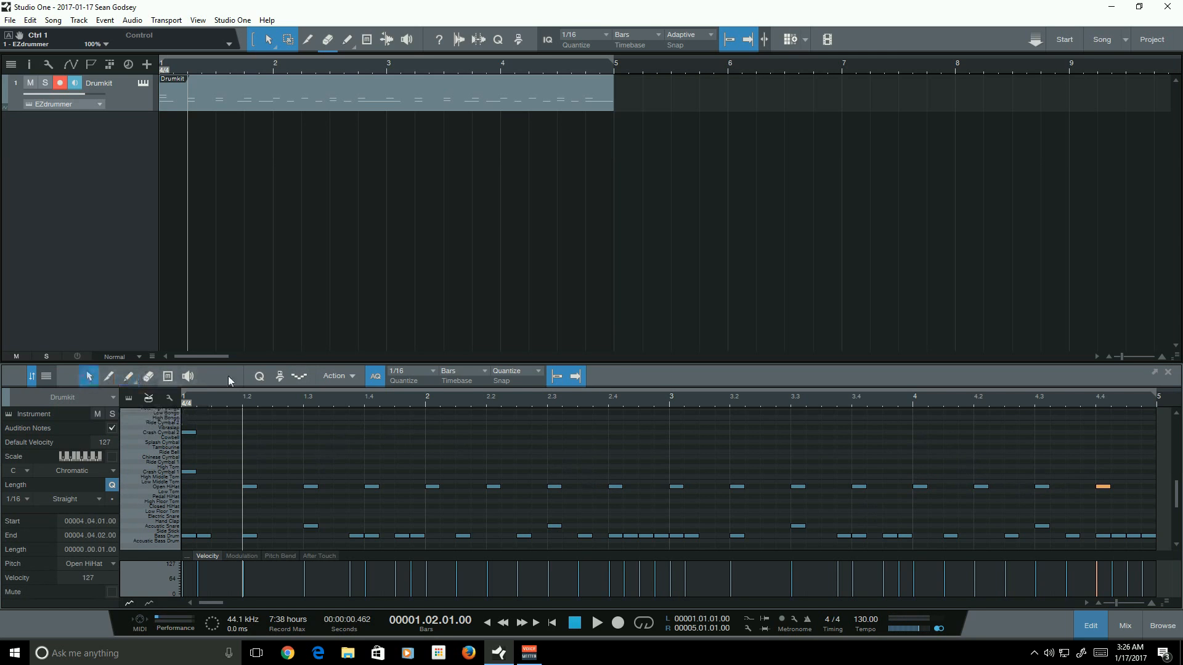
left_click(722, 433)
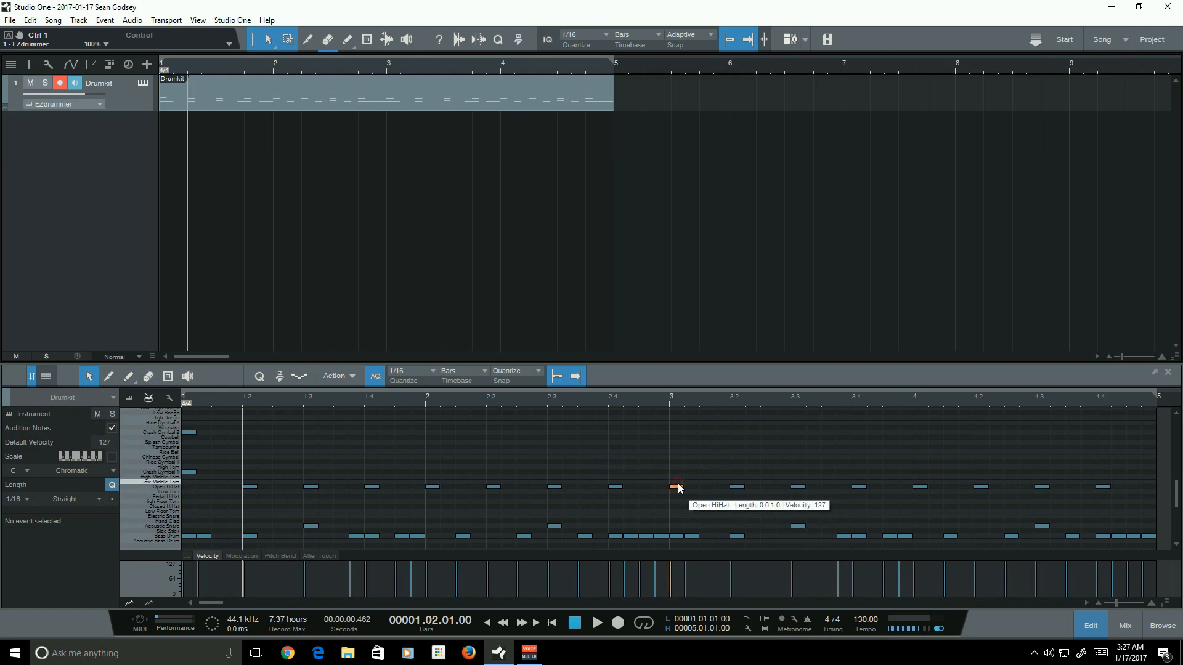
left_click_drag(678, 487, 679, 432)
left_click(716, 446)
left_click_drag(212, 421, 228, 463)
left_click(678, 433)
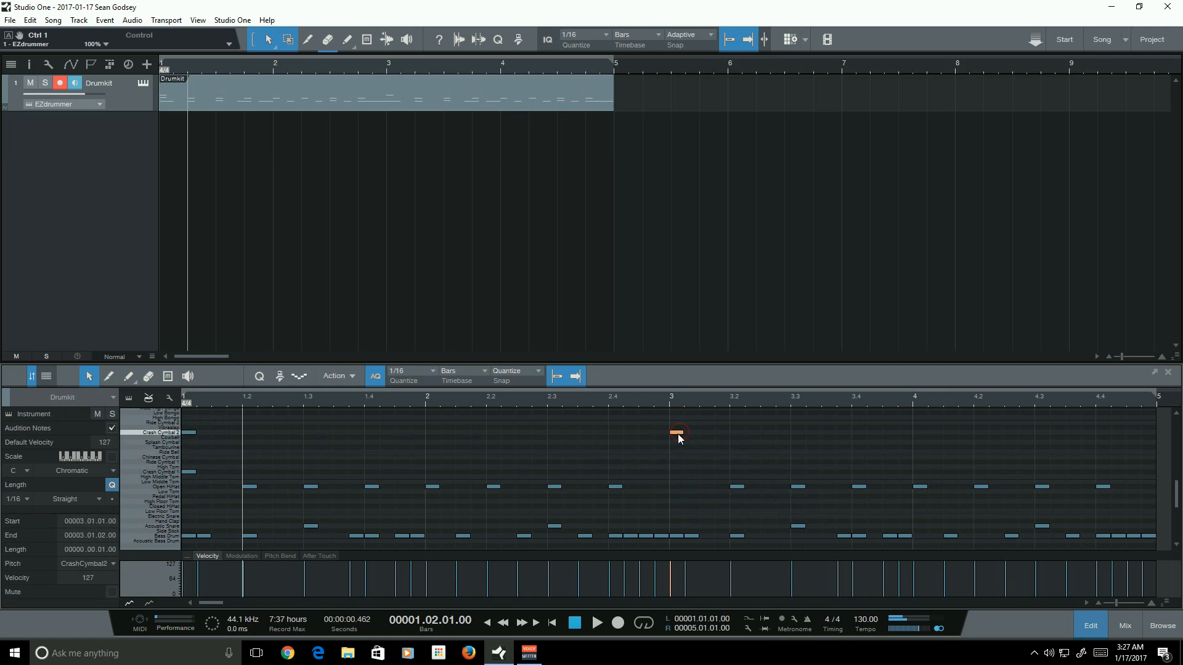
left_click_drag(679, 435, 678, 471)
left_click(755, 472)
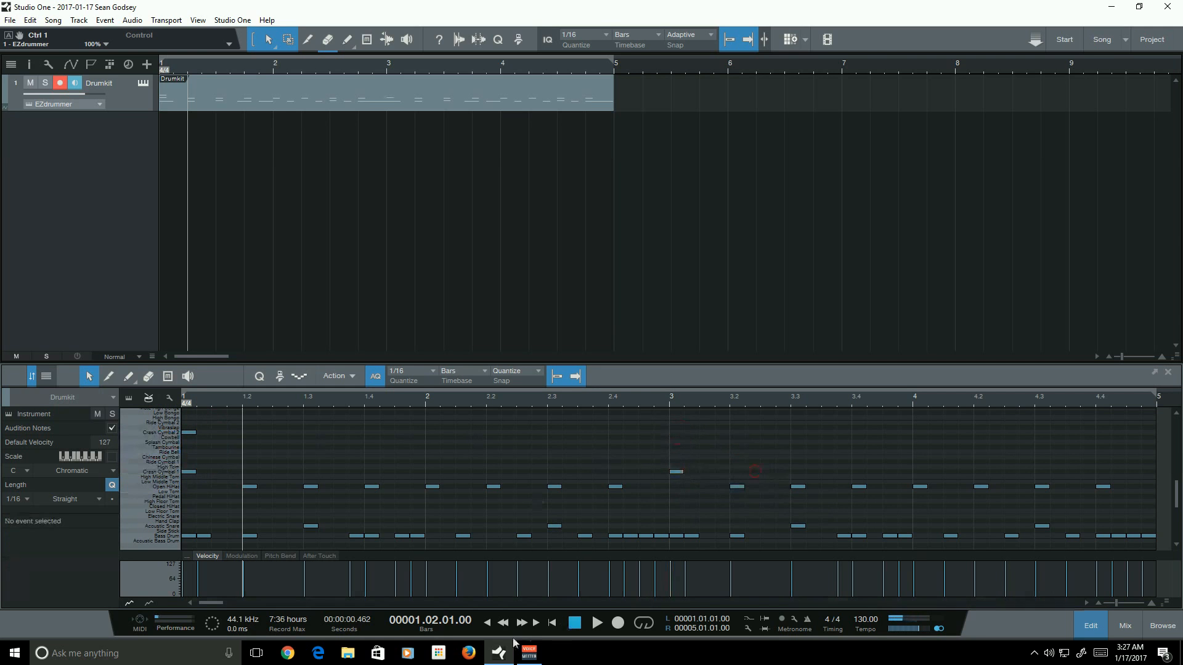
- Play the four-bar pattern from the start and review its ending in the editor
left_click(552, 623)
left_click(597, 623)
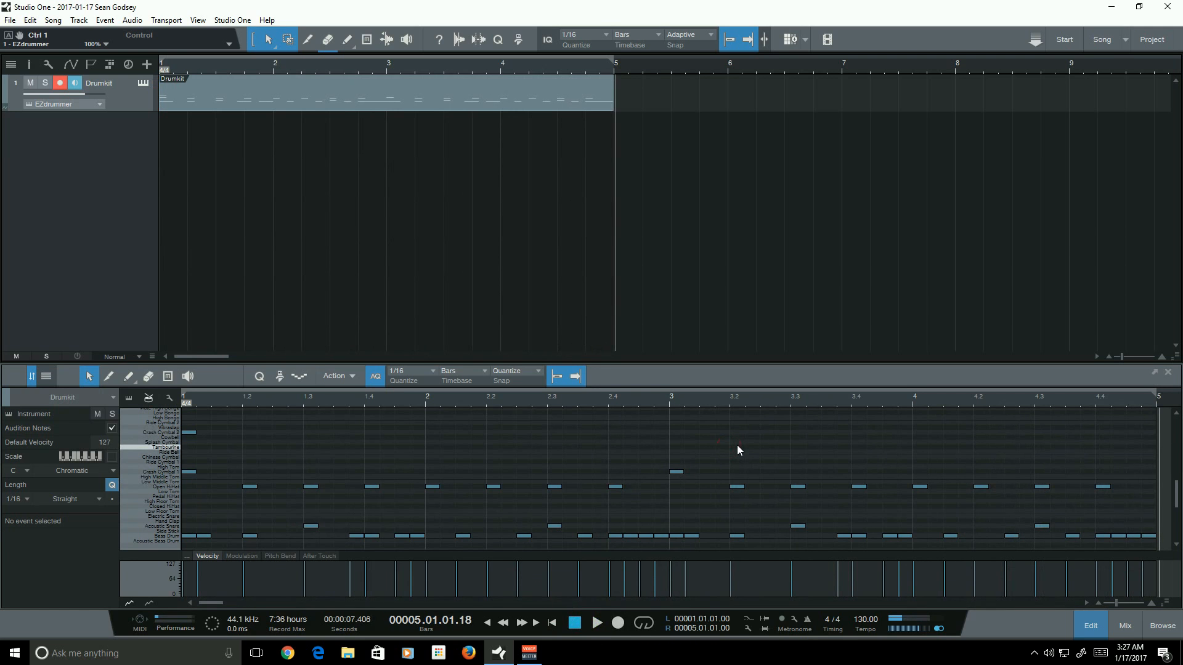
scroll(734, 444, "down", 2)
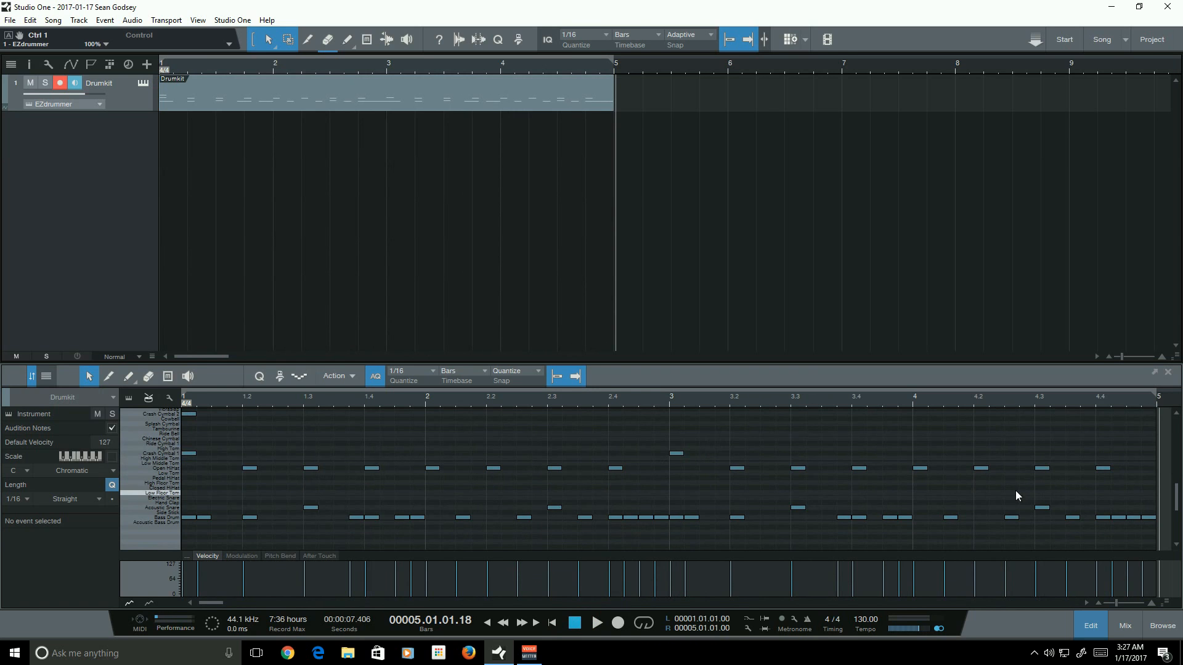
left_click(1115, 531)
left_click(221, 603)
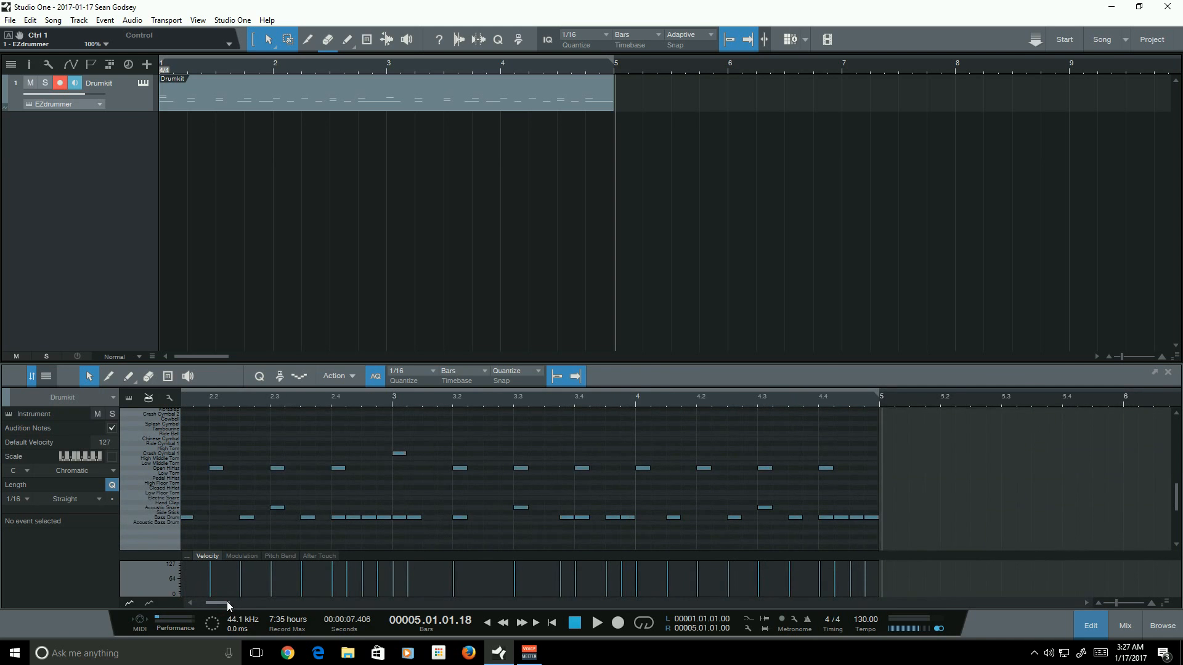
left_click_drag(227, 602, 220, 605)
left_click(417, 399)
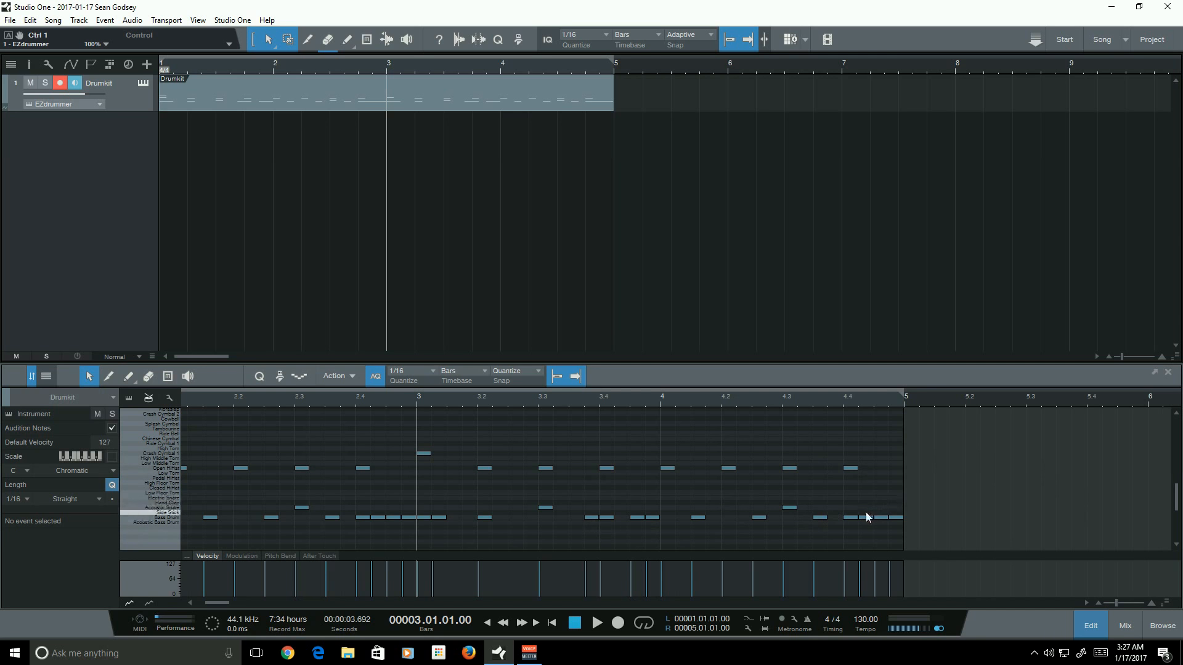
left_click_drag(920, 534, 1008, 484)
left_click_drag(965, 535, 1025, 445)
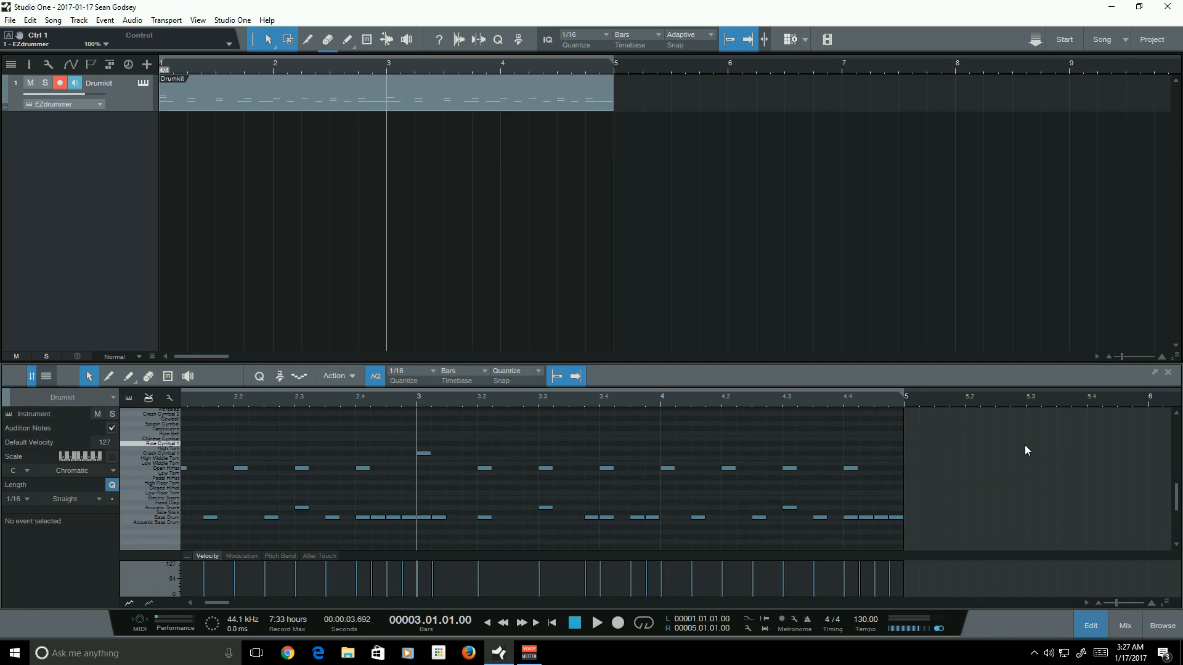
left_click_drag(1122, 603, 1112, 604)
left_click_drag(231, 602, 195, 592)
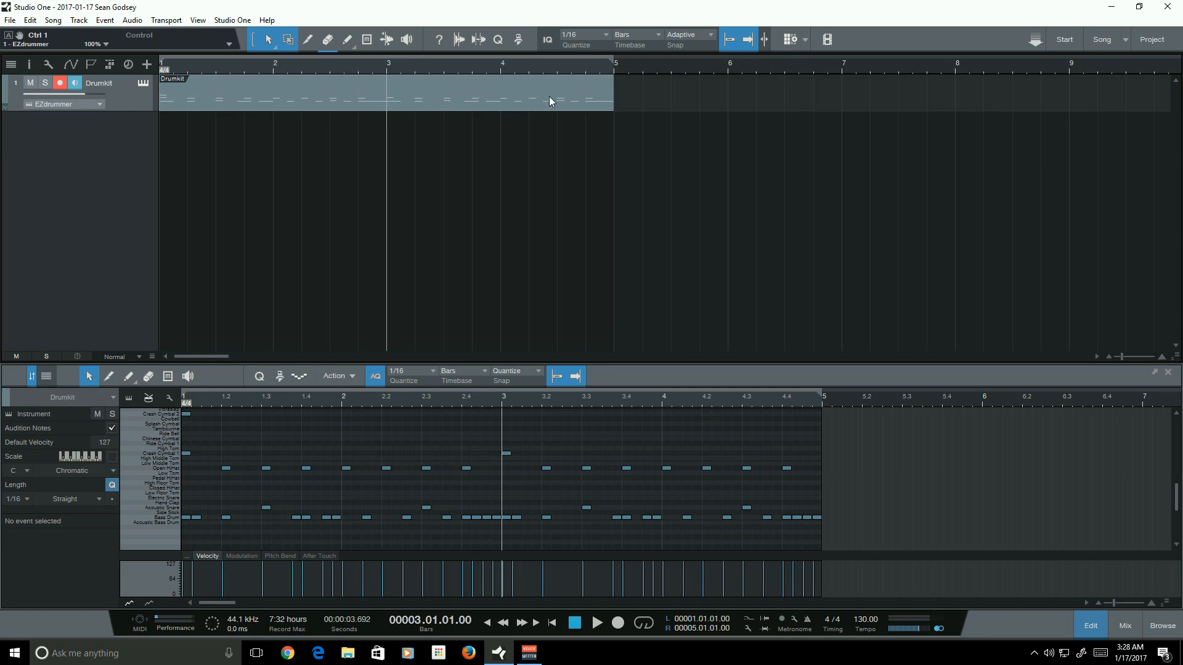
left_click(559, 69)
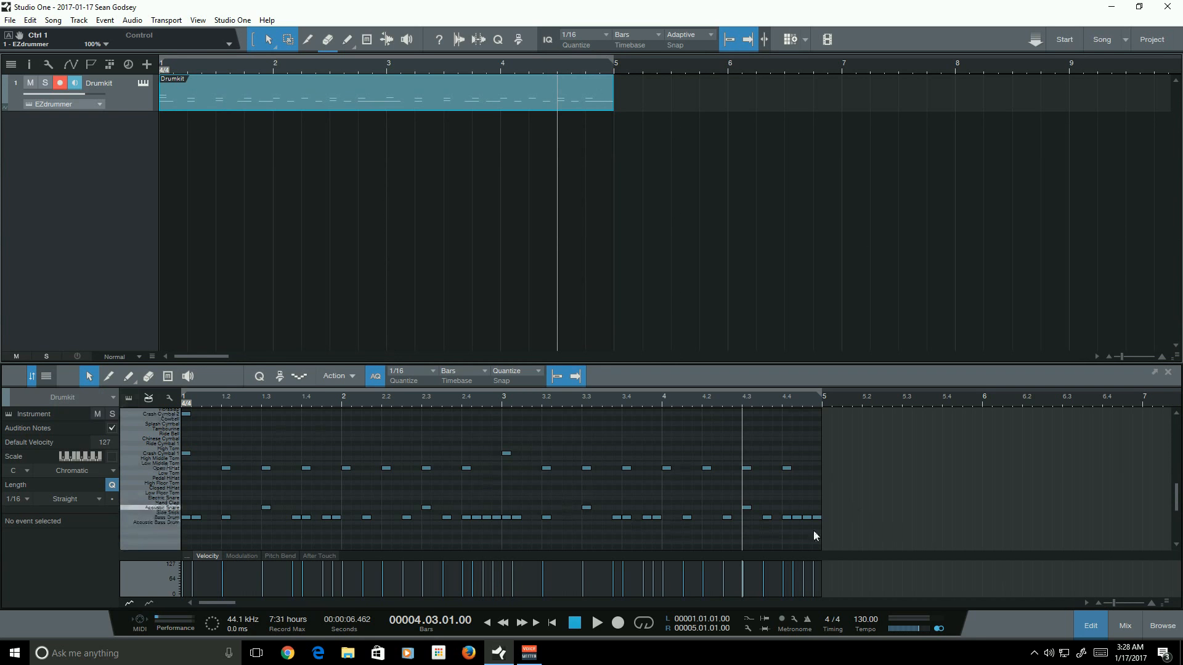
- Play from the end of bar 2, then delete the last two Bass Drum notes at the end of bar 4
left_click(458, 402)
key("space")
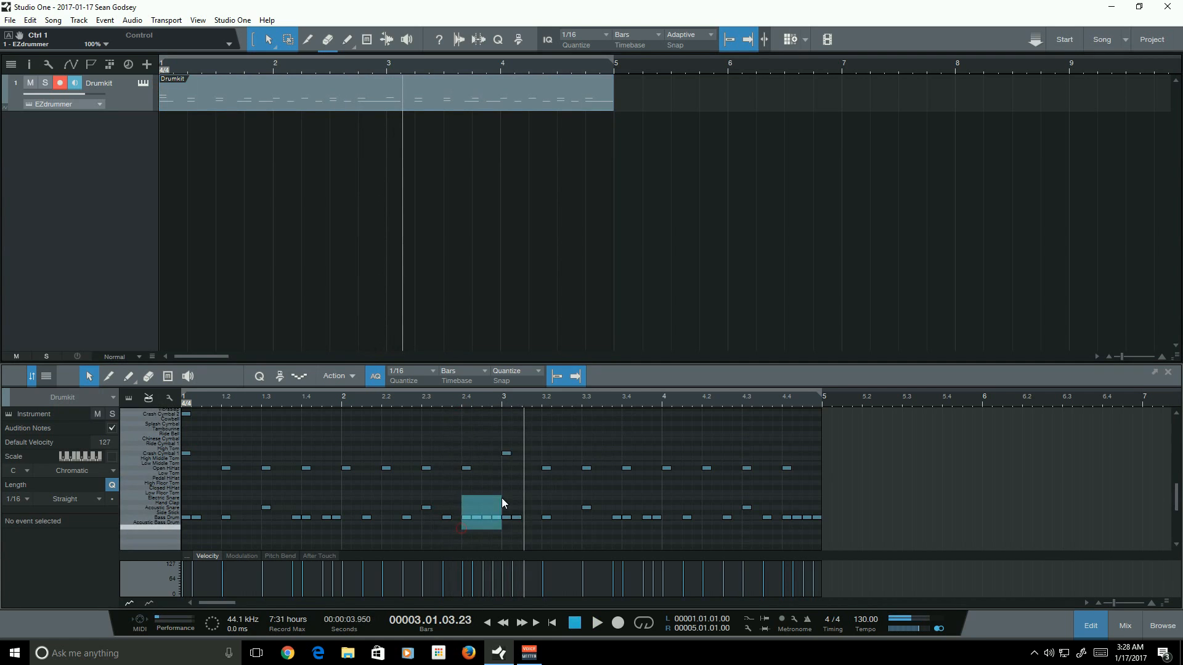
left_click_drag(502, 502, 466, 529)
left_click(467, 530)
left_click(546, 540)
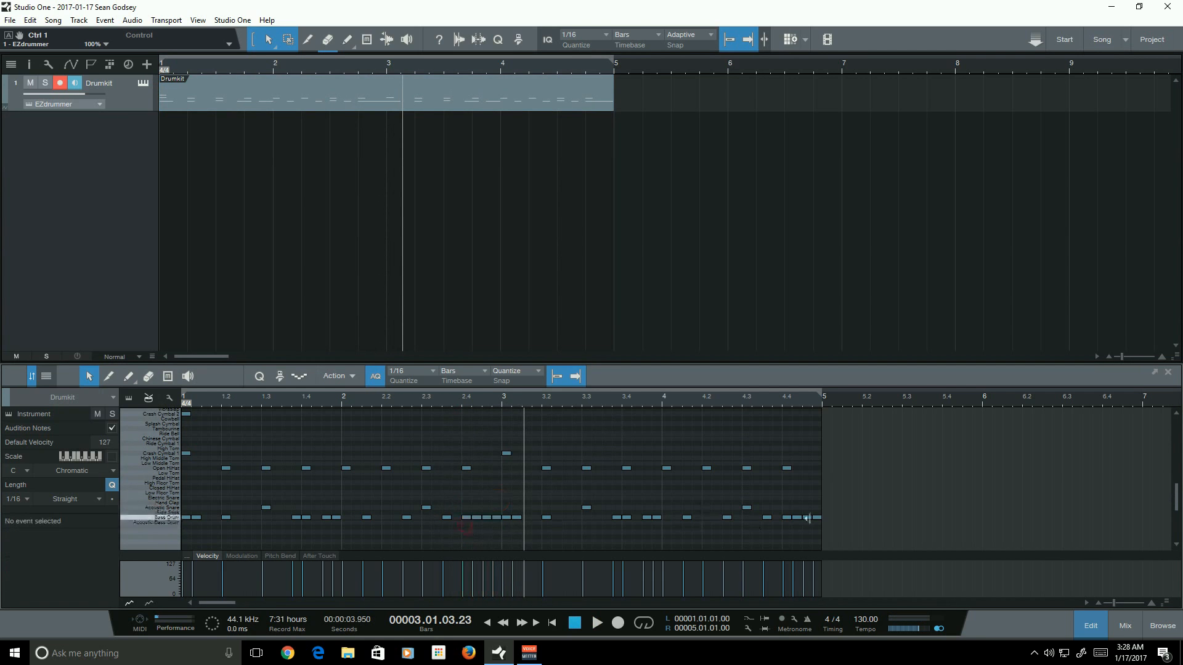
left_click(798, 518)
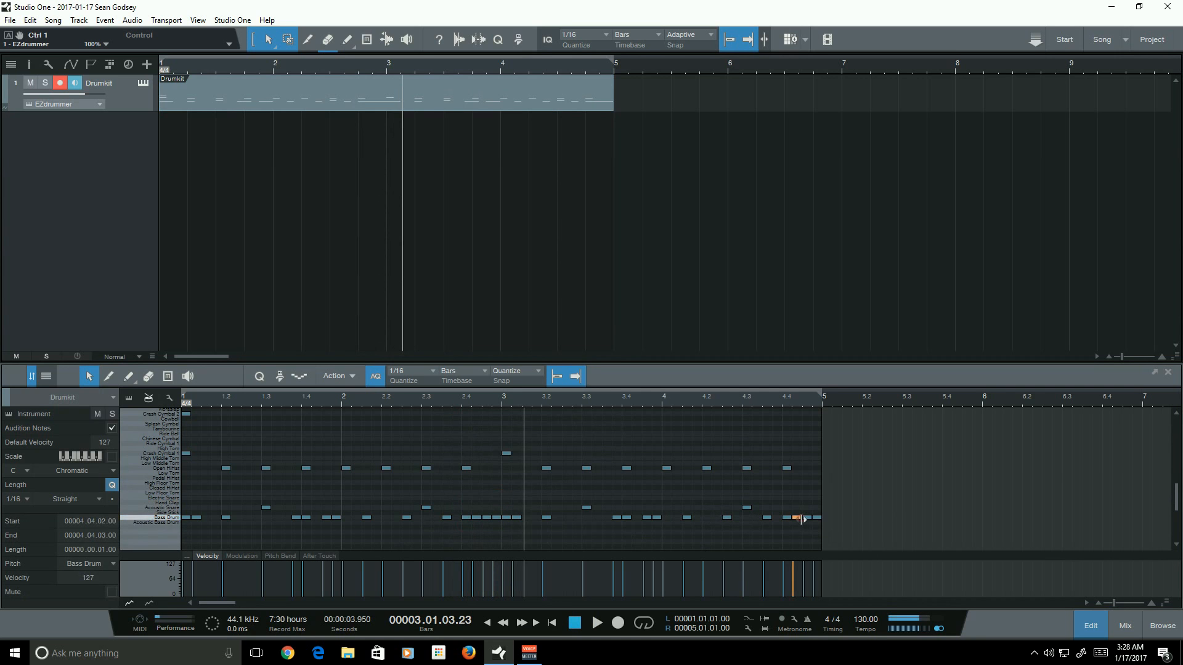
key("Delete")
left_click(820, 518)
key("Delete")
left_click(851, 524)
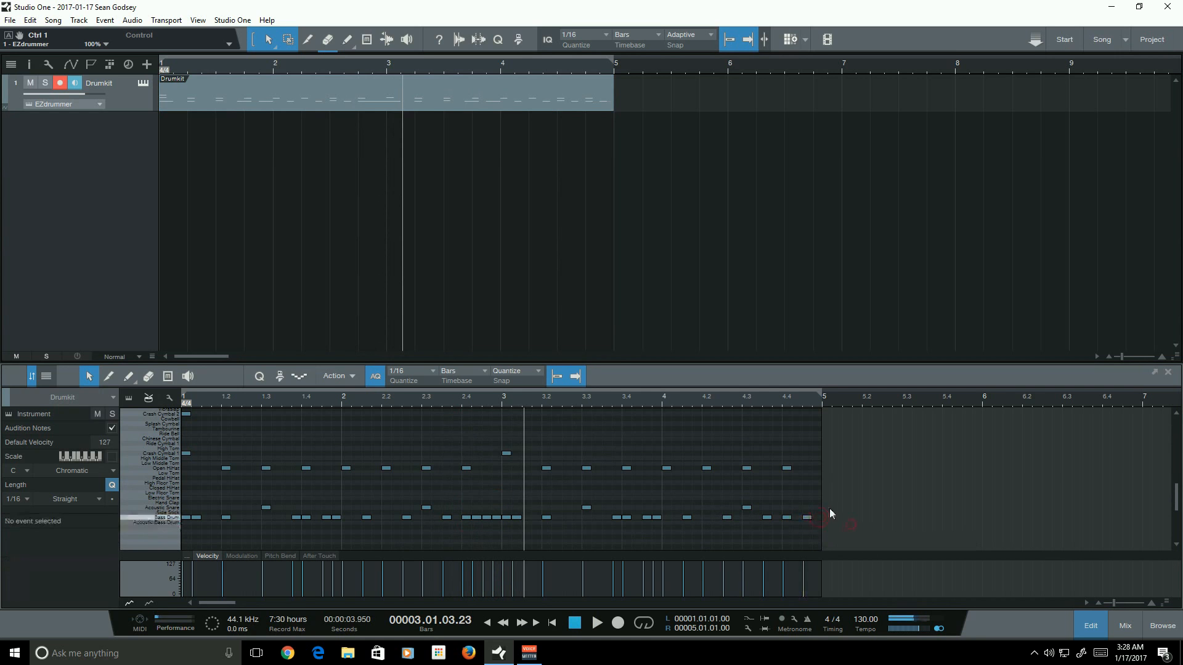
- Play the pattern from bar 3 to check the change
left_click(462, 400)
key("space")
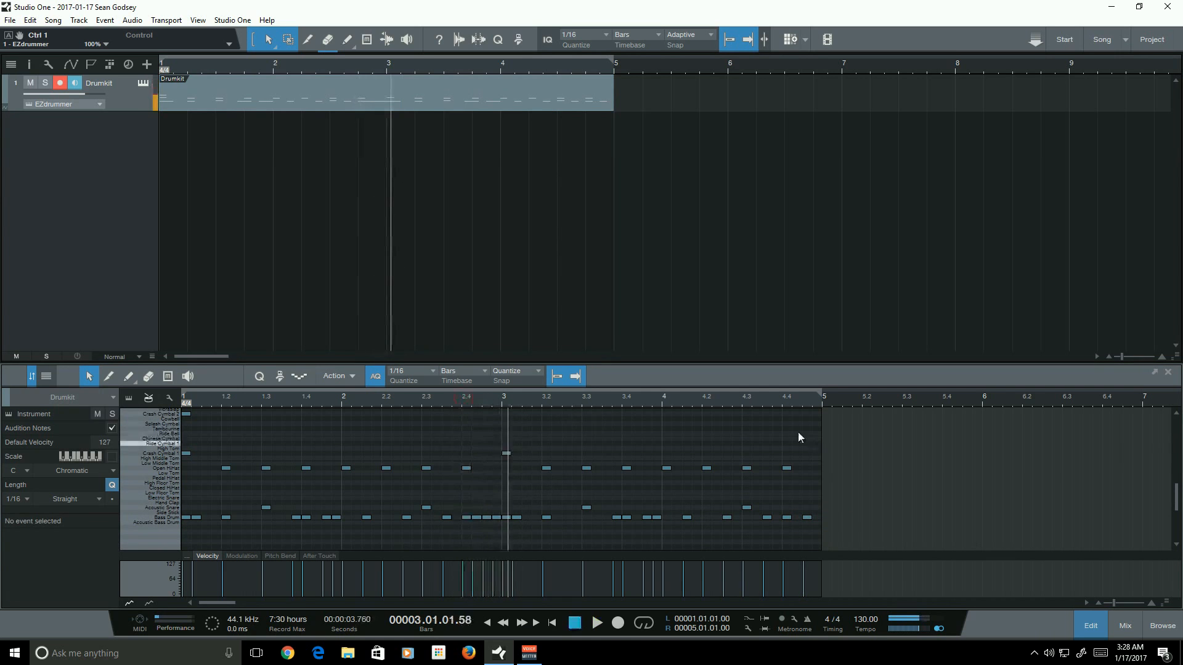
left_click(786, 399)
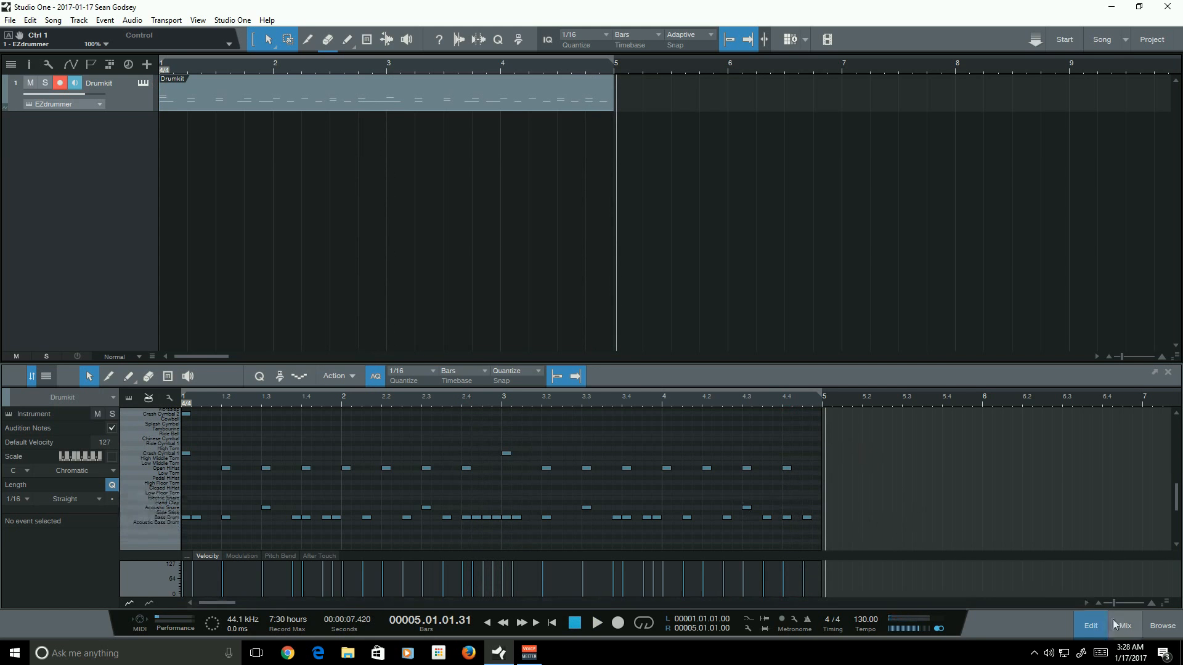
- Paint two Acoustic Snare sixteenth notes on beat 4 of bar 4
left_click_drag(1112, 603, 1113, 602)
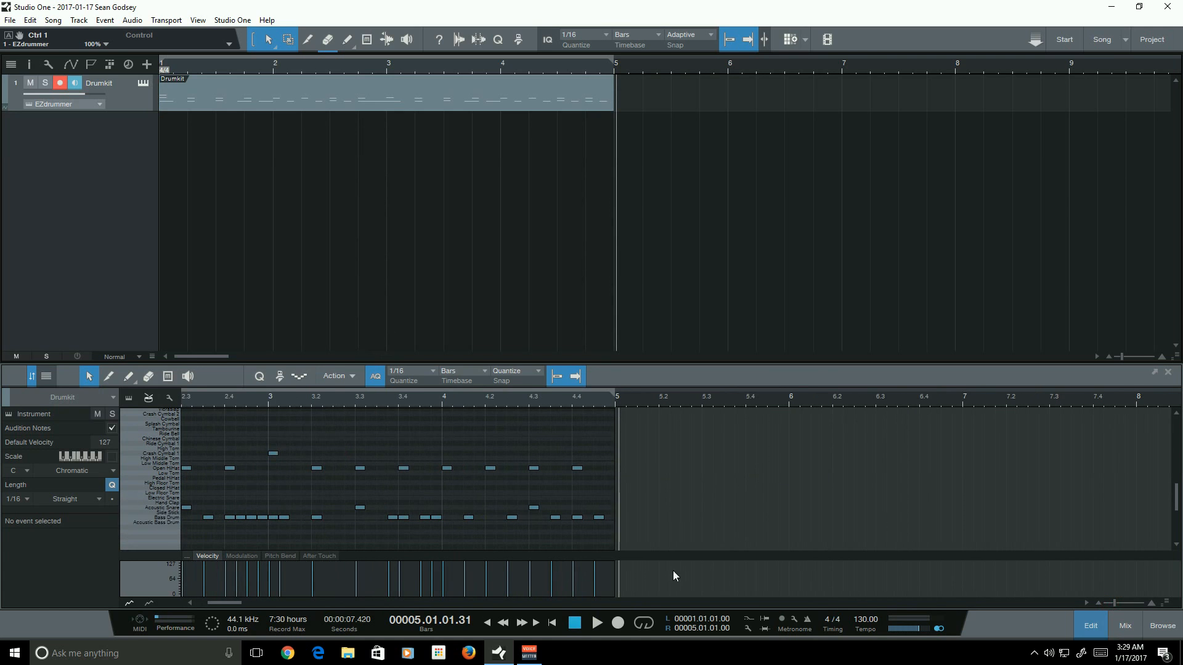
left_click(128, 375)
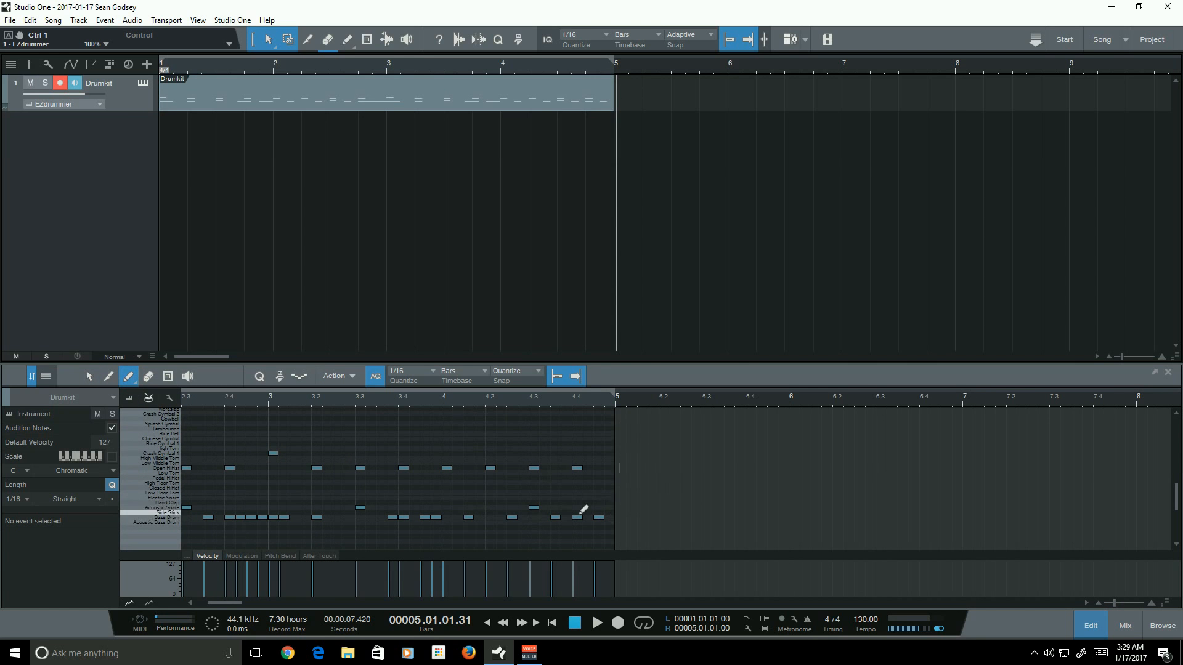
left_click(579, 508)
left_click(599, 508)
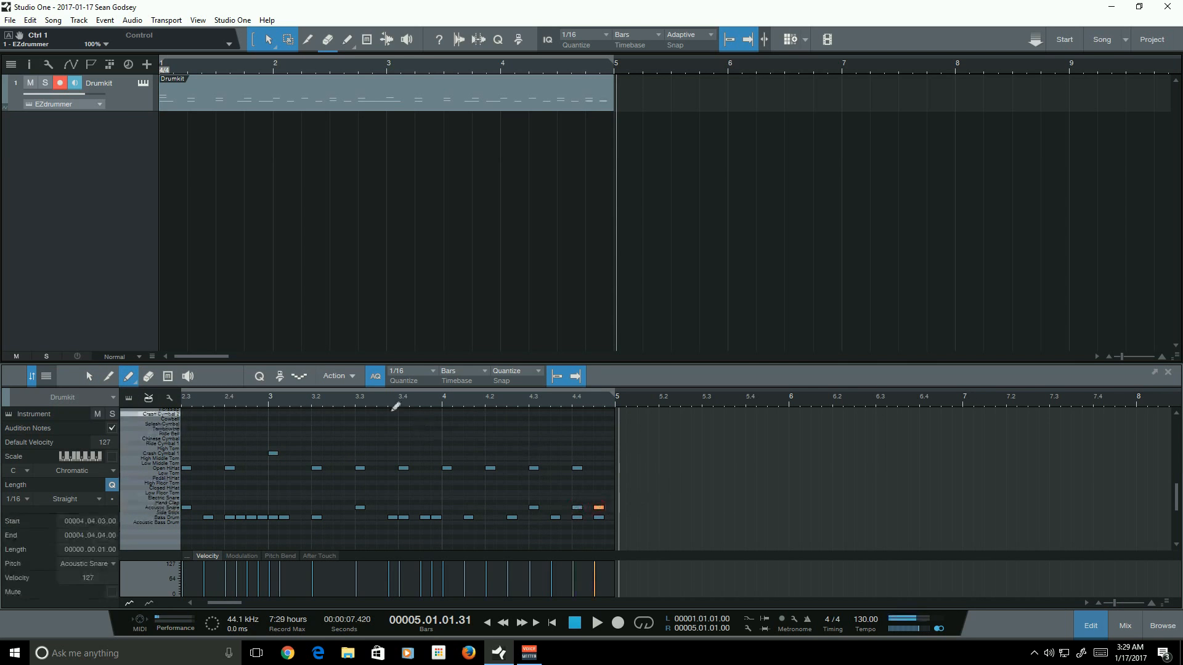
- Play from the end of bar 3, then paint four Acoustic Snare sixteenth notes across beat 1 of bar 4
left_click(438, 398)
key("space")
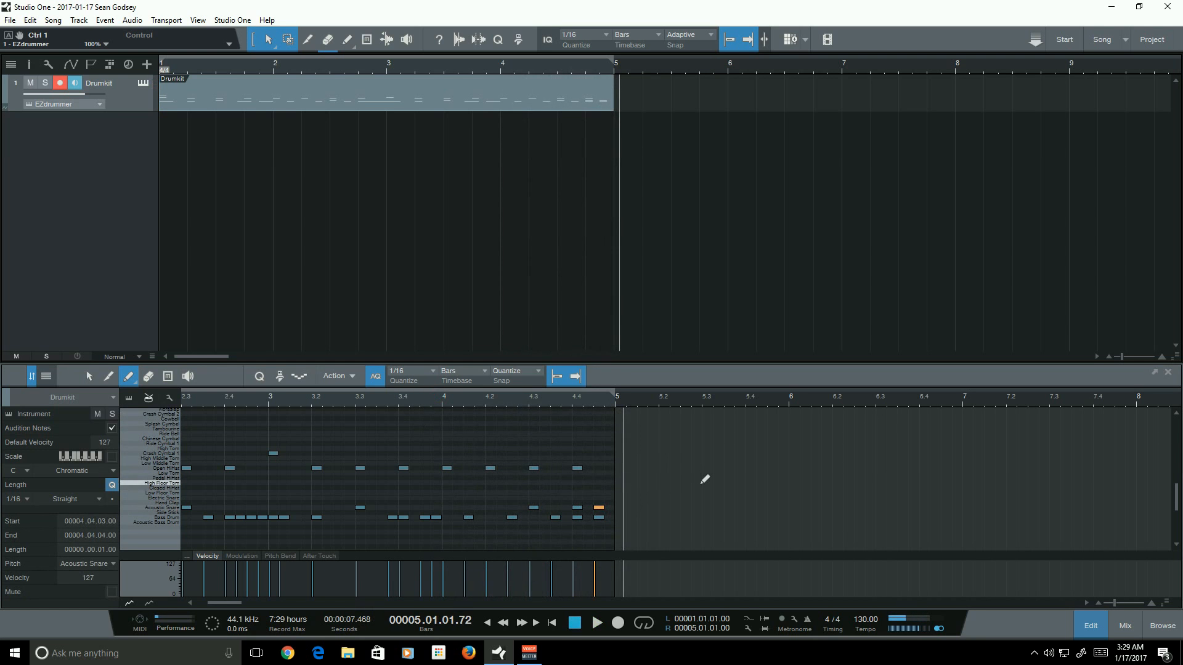
left_click_drag(1116, 603, 1119, 603)
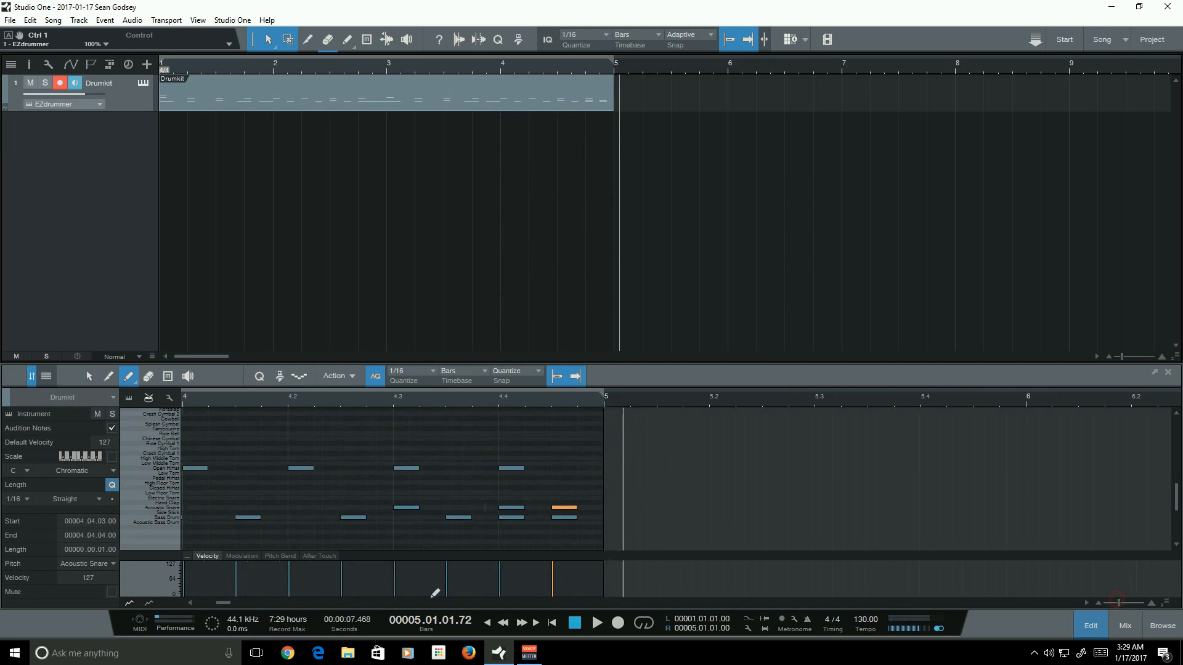
left_click_drag(226, 603, 223, 605)
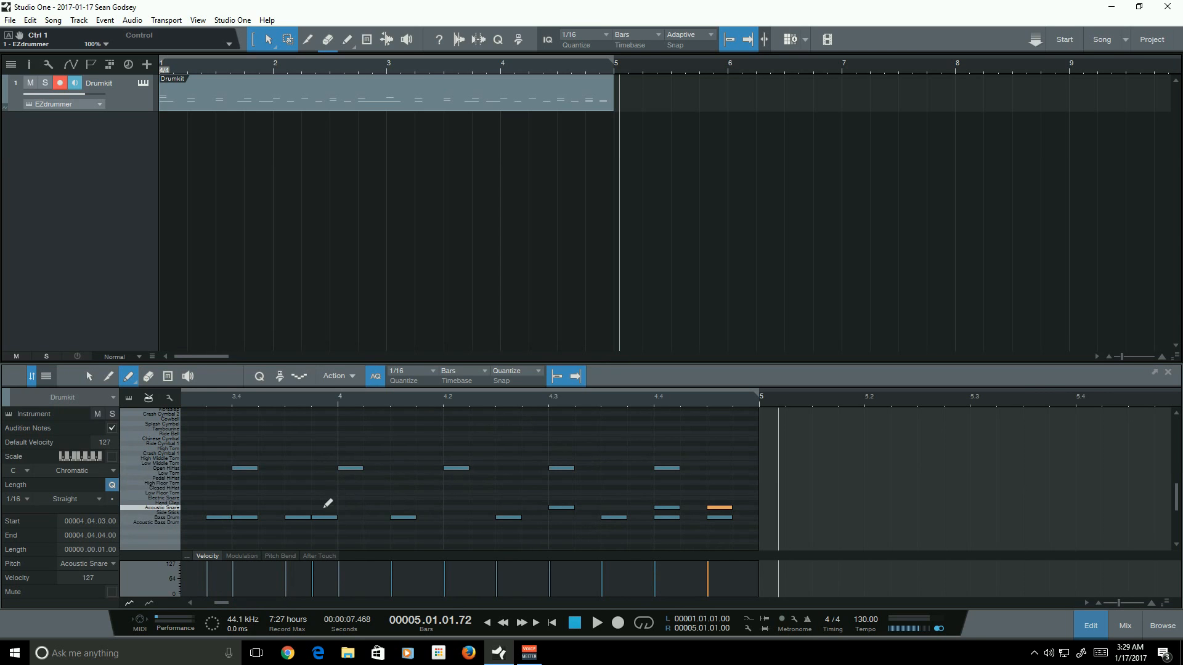
left_click_drag(344, 504, 430, 502)
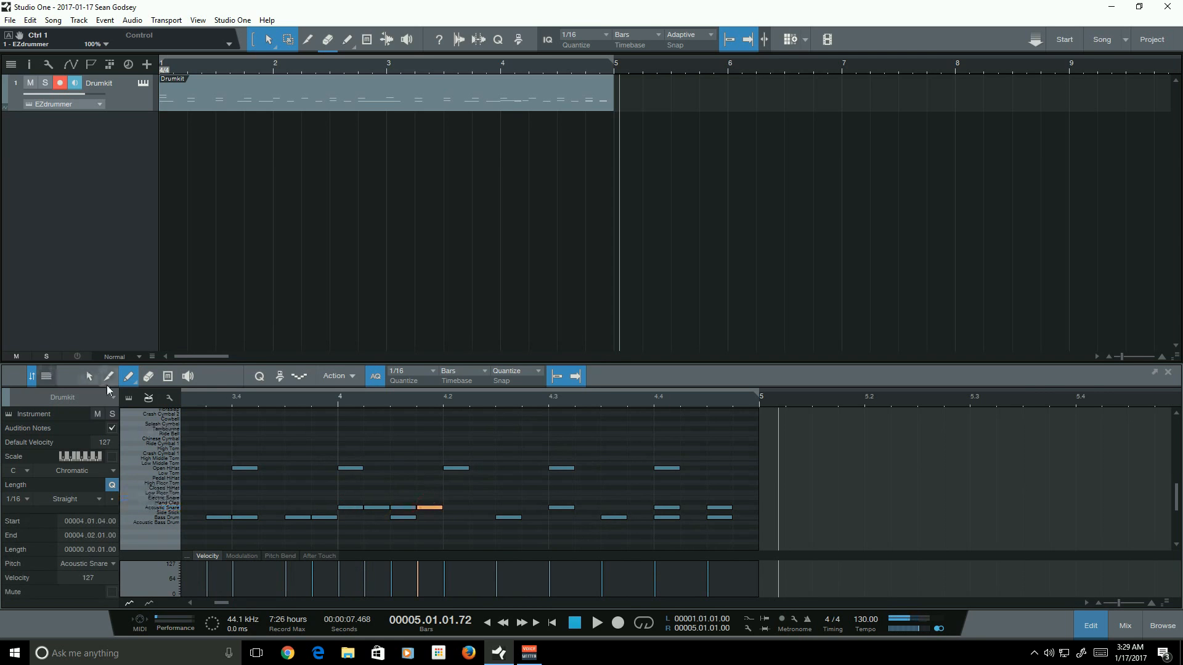
- Play the pattern from bar 4 and again from the last beat of bar 3 to hear the snare fill
left_click(90, 377)
left_click(334, 400)
key("space")
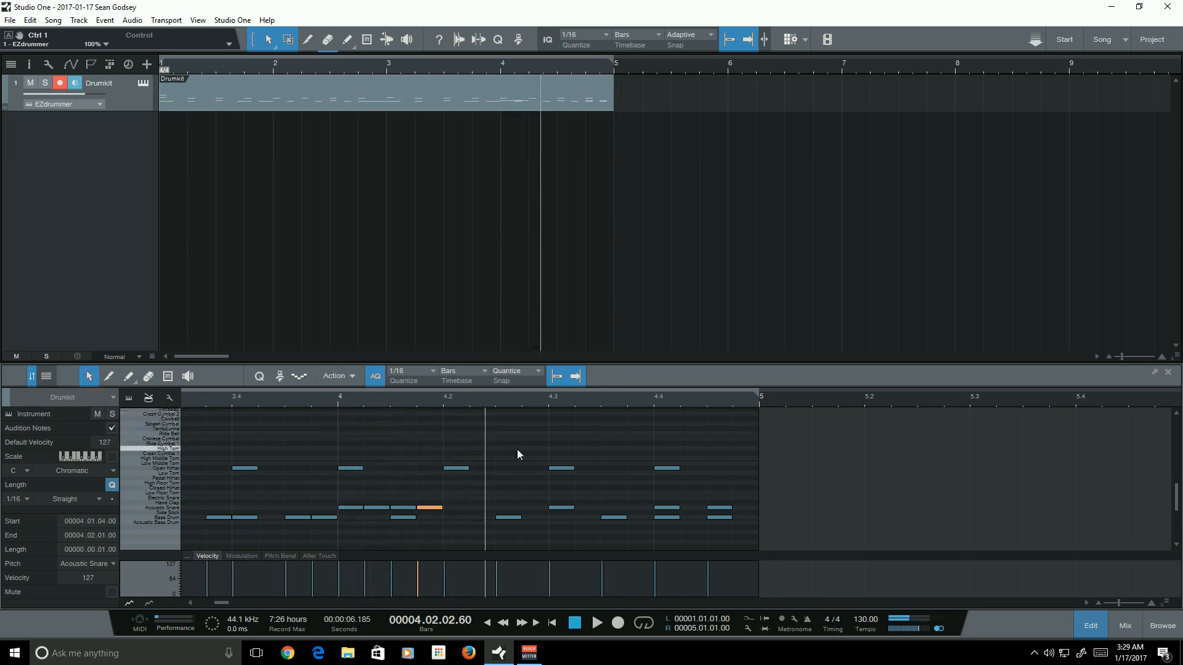
left_click(128, 376)
left_click(232, 401)
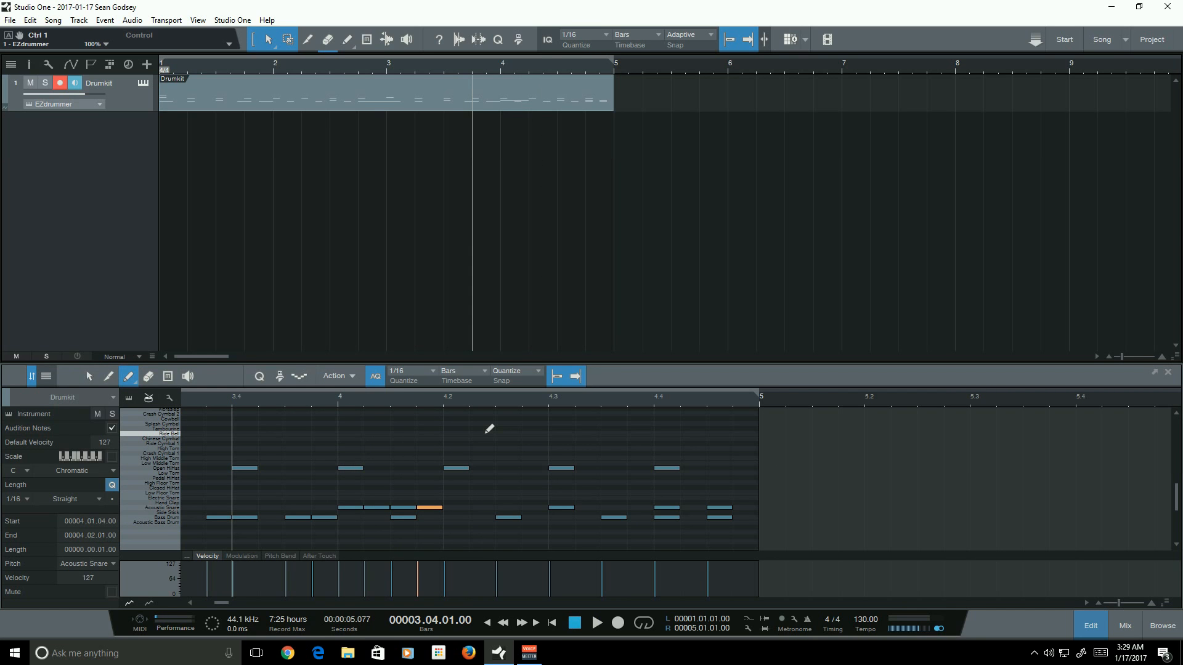
key("space")
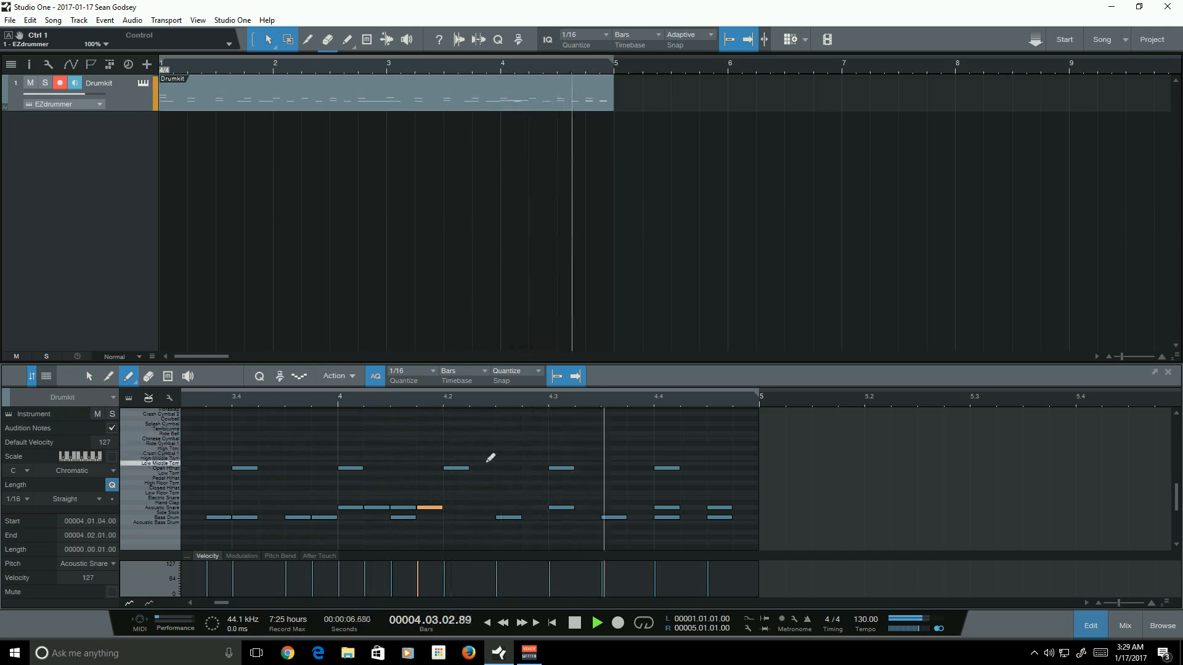
- Paint an Acoustic Snare note on the third sixteenth of beat 2 in bar 4 and play from bar 4
left_click(509, 508)
left_click(325, 399)
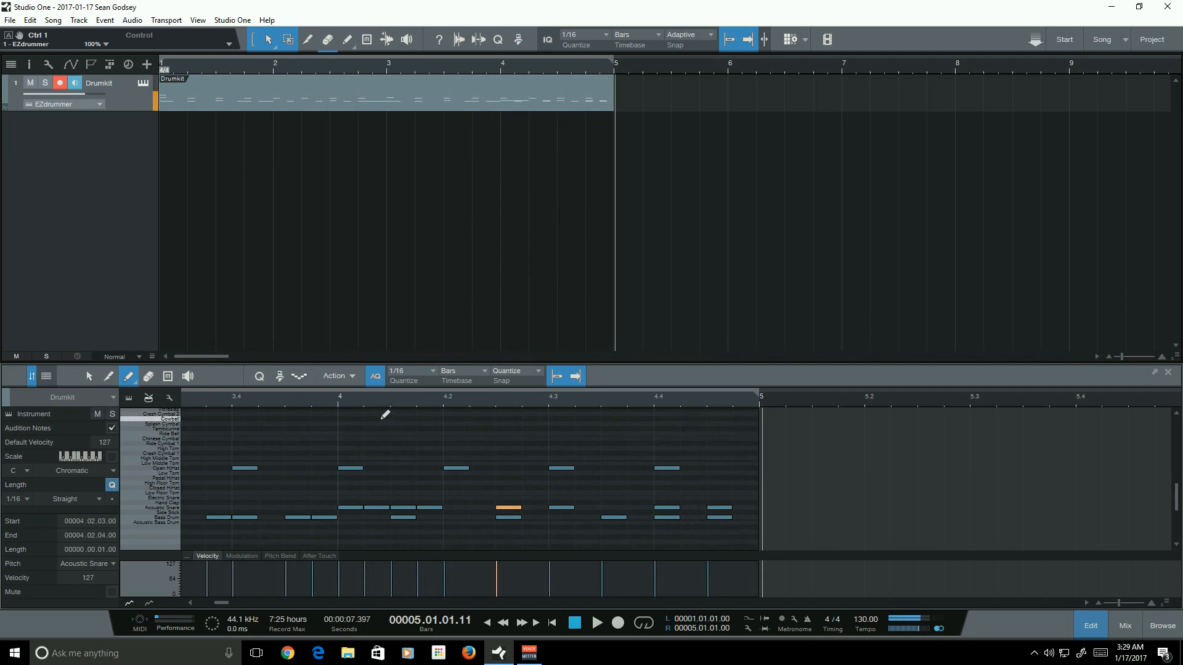
left_click(327, 395)
key("space")
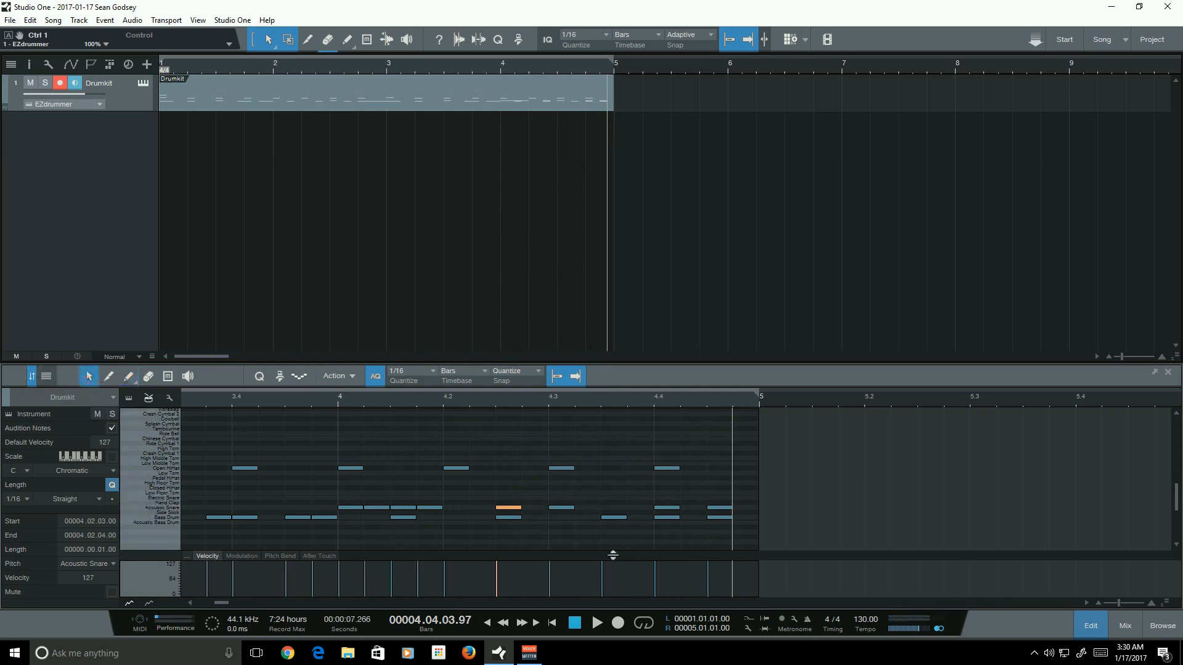
- Set quantize to 1/32 and shorten the first Acoustic Snare note of bar 4 to a thirty-second note
left_click(496, 539)
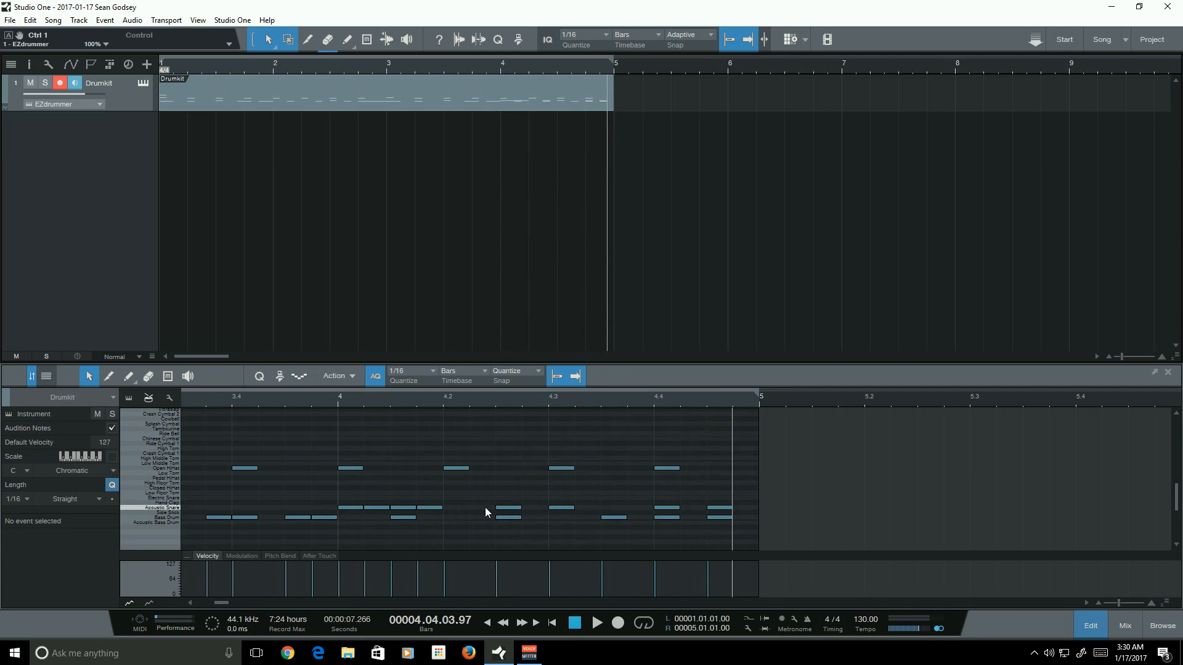
left_click_drag(481, 509, 499, 508)
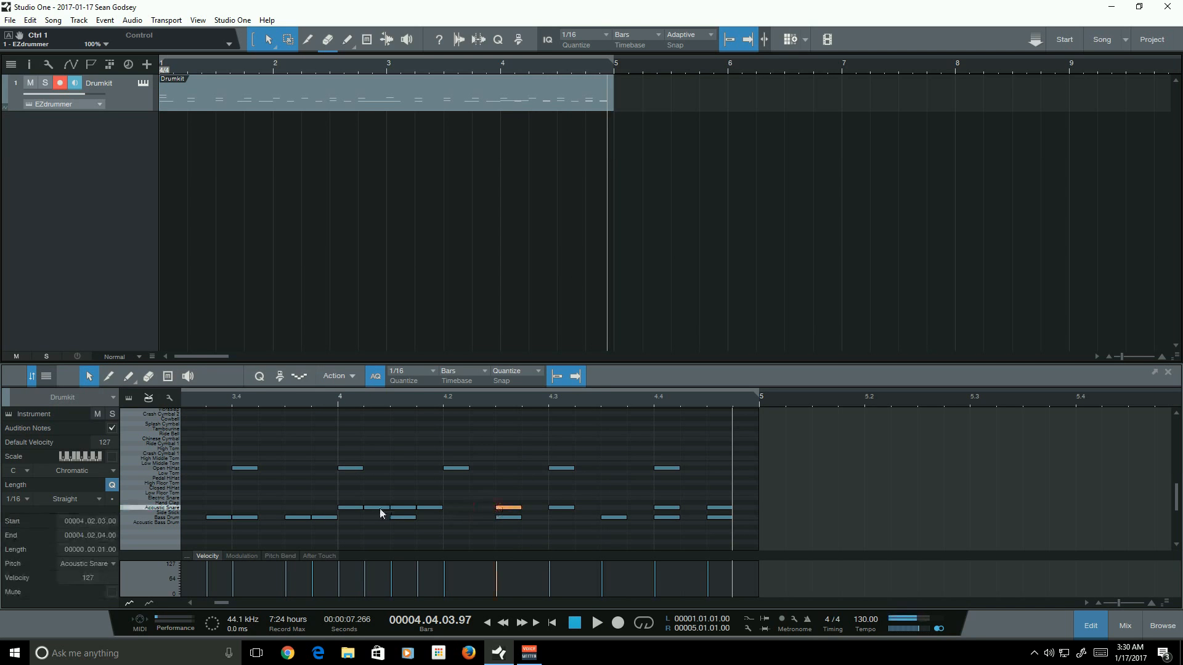
left_click(487, 504)
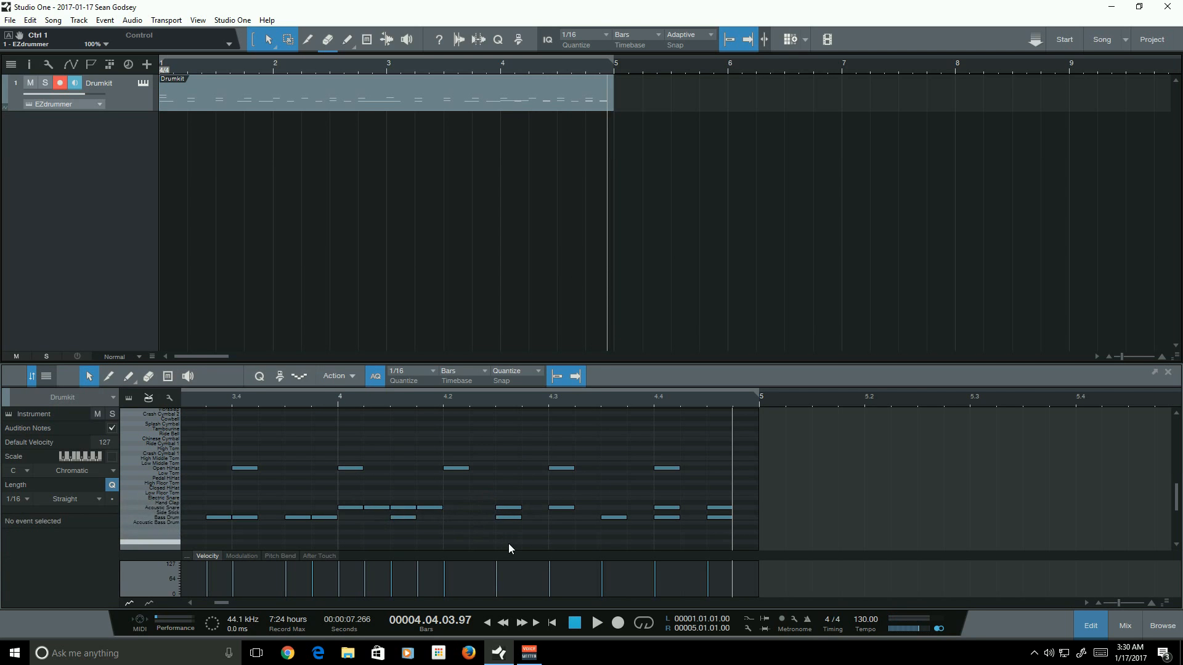
left_click(358, 510)
left_click(334, 398)
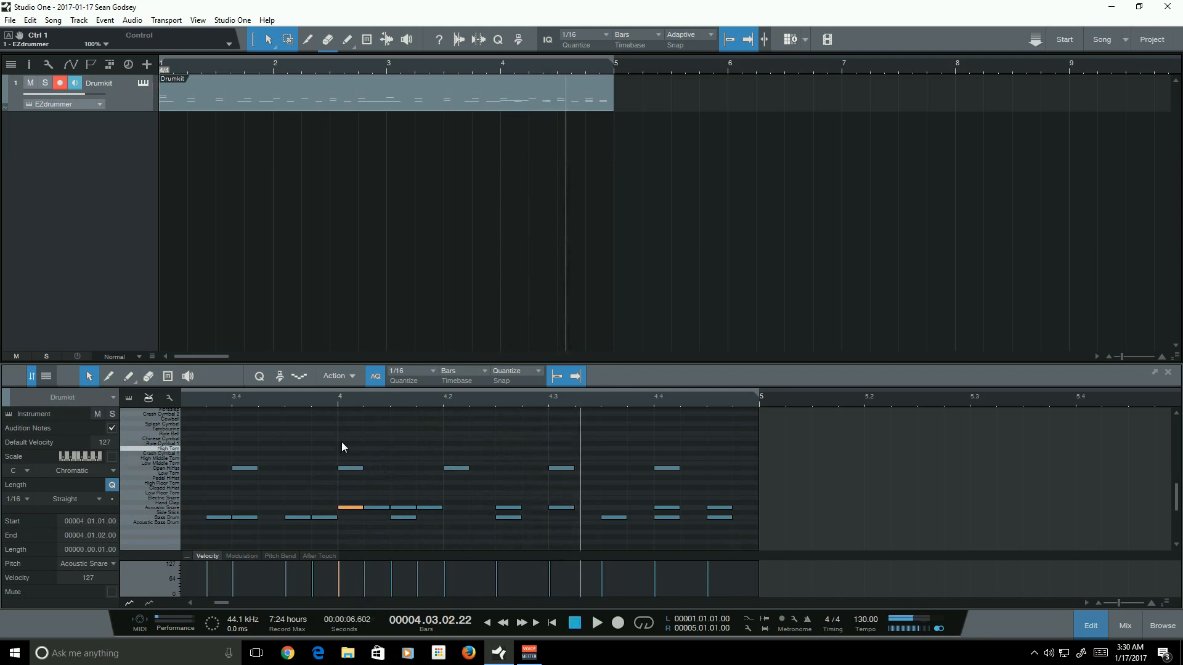
key("space")
left_click_drag(1123, 607, 1125, 606)
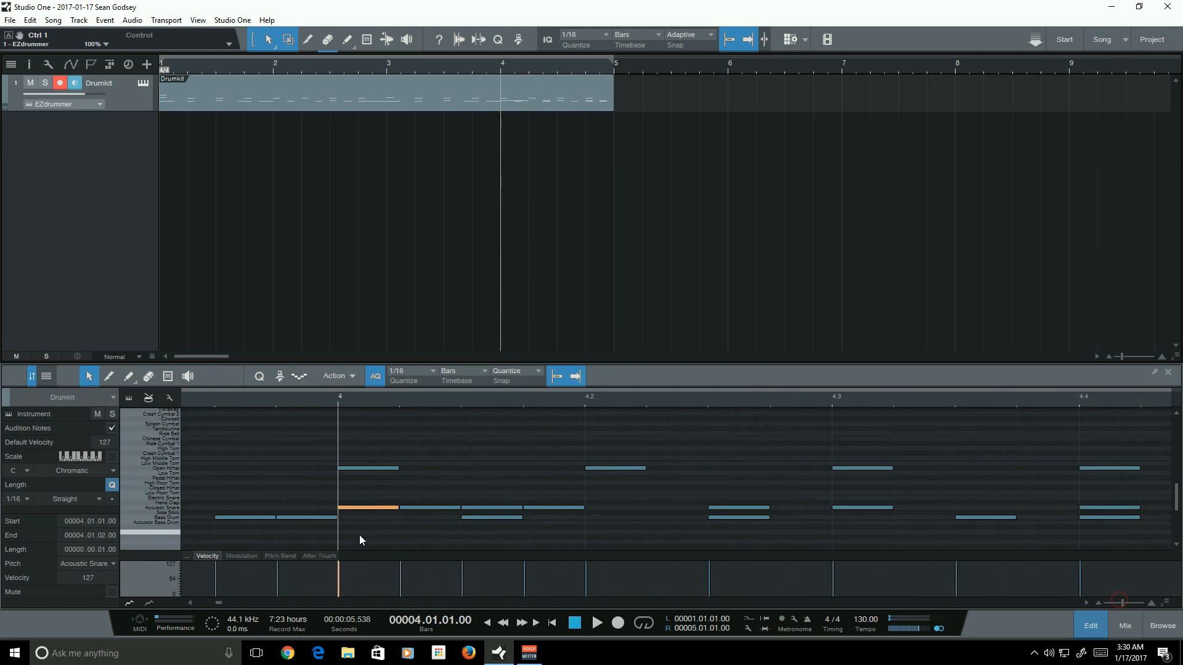
left_click(397, 375)
left_click(527, 392)
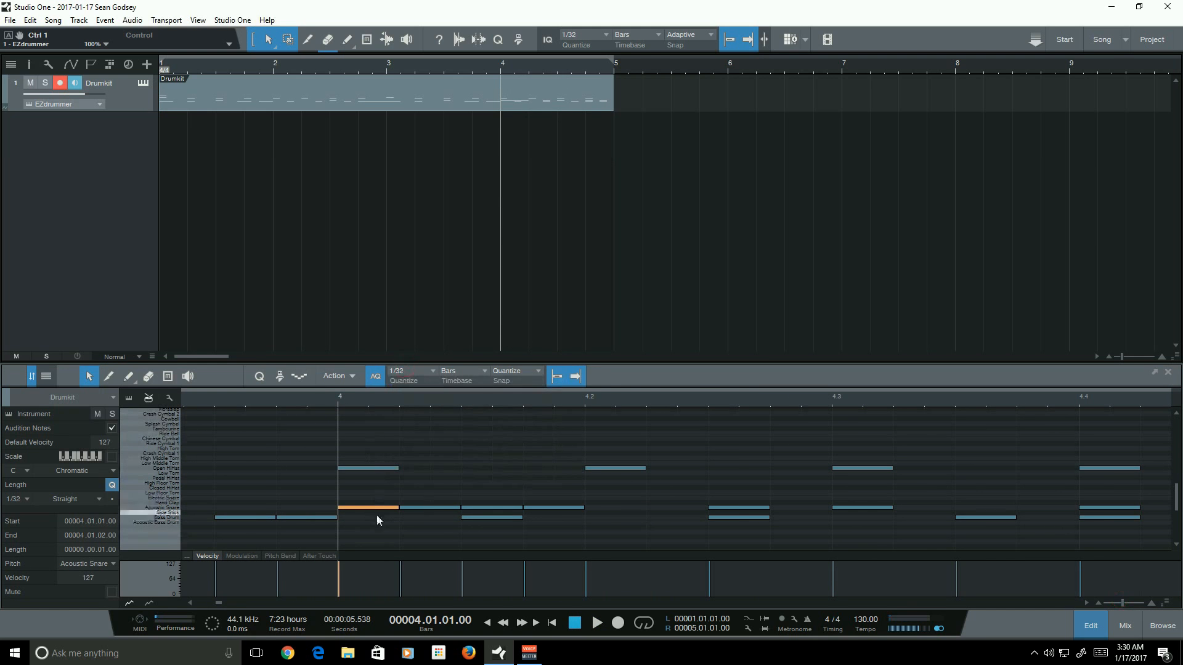
left_click_drag(398, 507, 368, 507)
- Duplicate the shortened snare note directly after itself
scroll(1119, 600, "down", 3)
scroll(1119, 600, "up", 2)
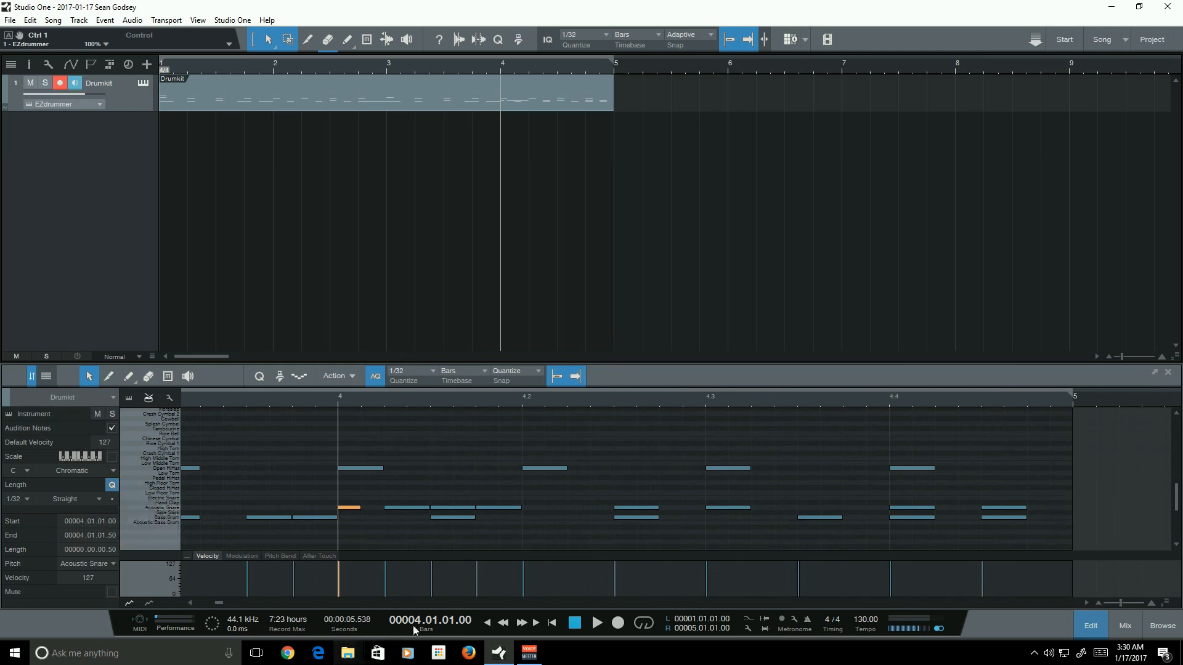
mouse_move(216, 604)
left_mouse_down()
mouse_move(200, 604)
mouse_move(218, 601)
left_mouse_up()
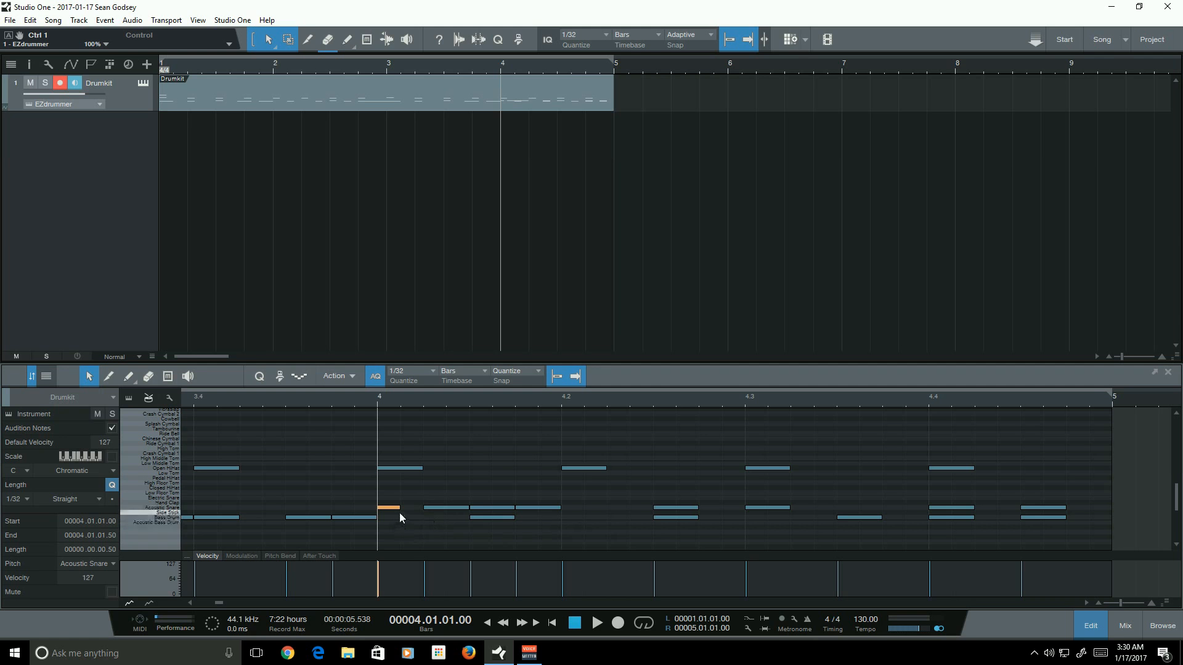
left_click_drag(1122, 605, 1122, 604)
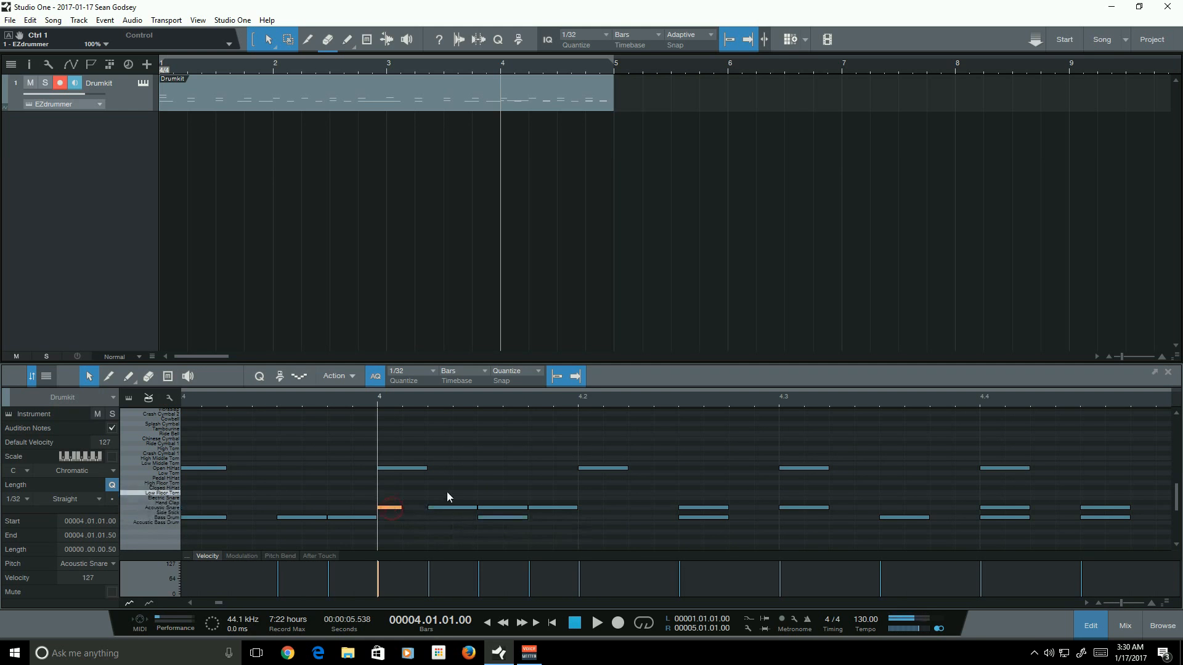
key("d")
left_click(427, 487)
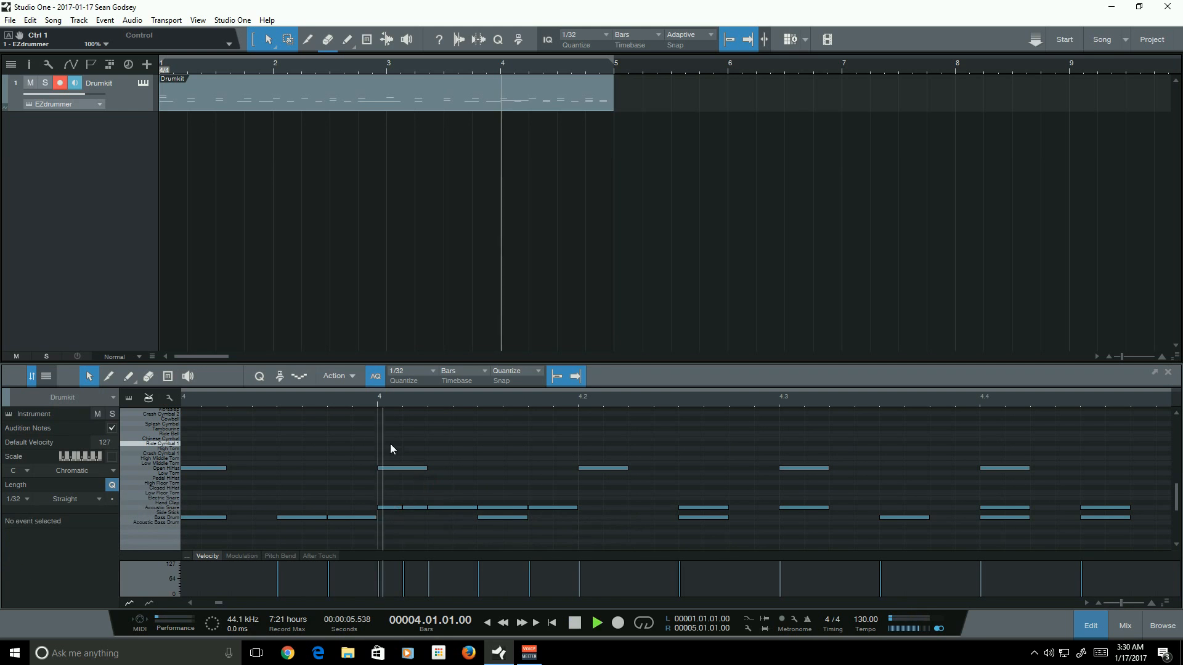
- Play the start of bar 4 several times to review the snare fill
key("space")
key("space")
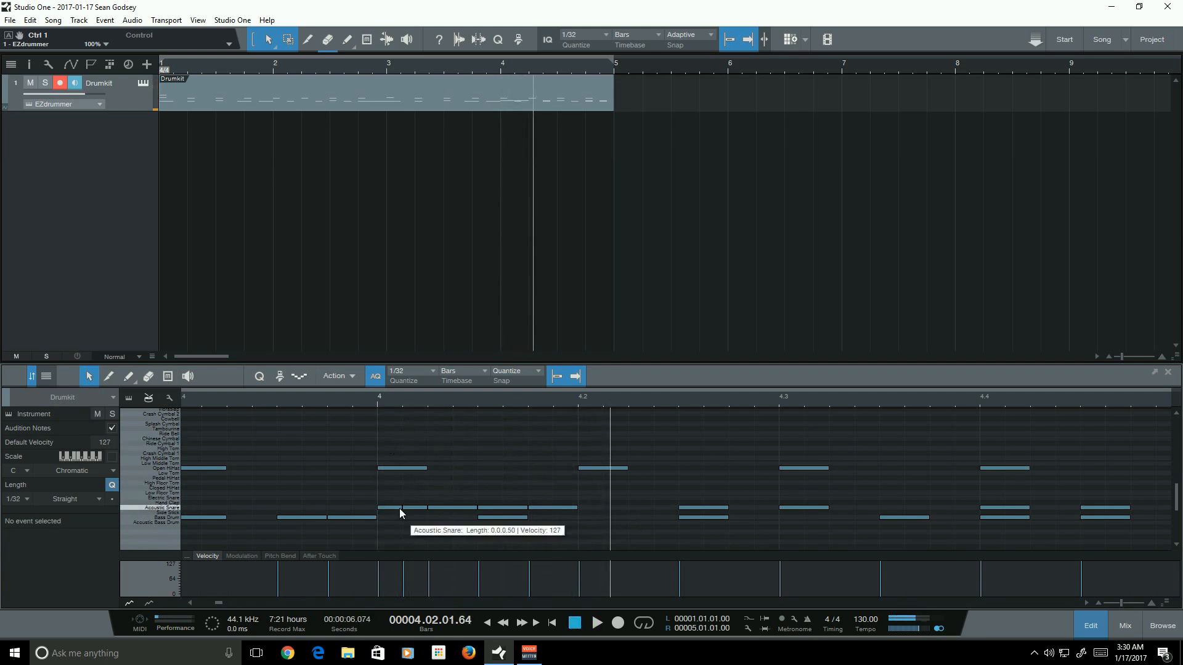
left_click(377, 397)
key("space")
key("space")
left_click(461, 508)
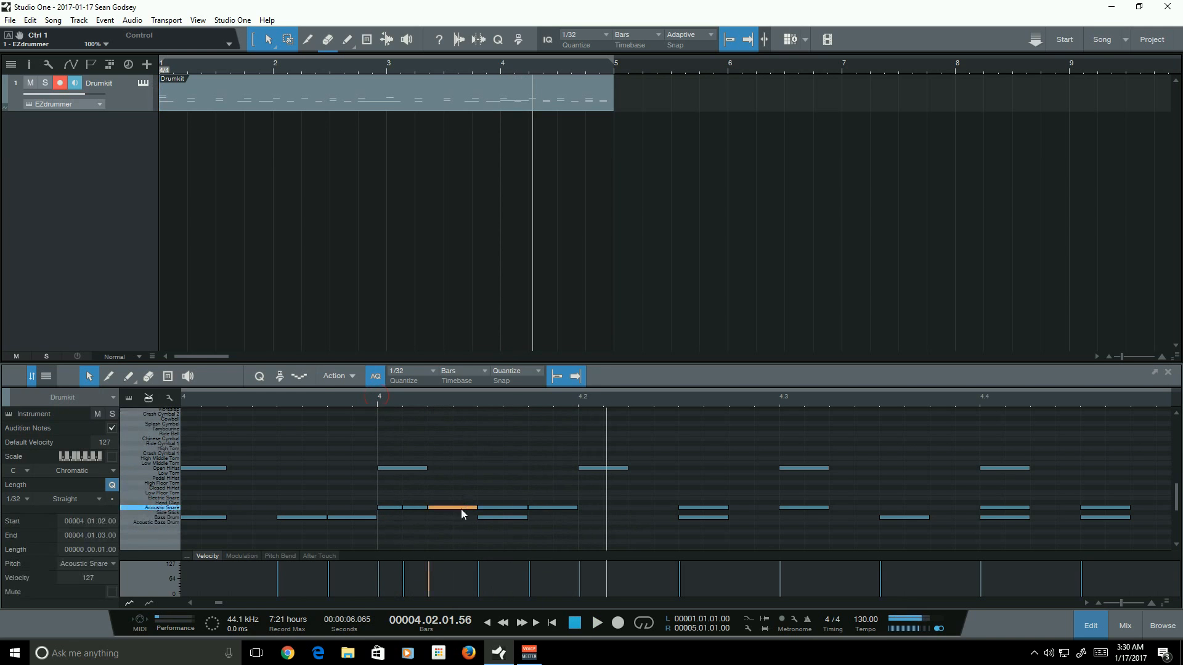
mouse_move(474, 509)
left_mouse_down()
mouse_move(453, 515)
mouse_move(471, 504)
left_mouse_up()
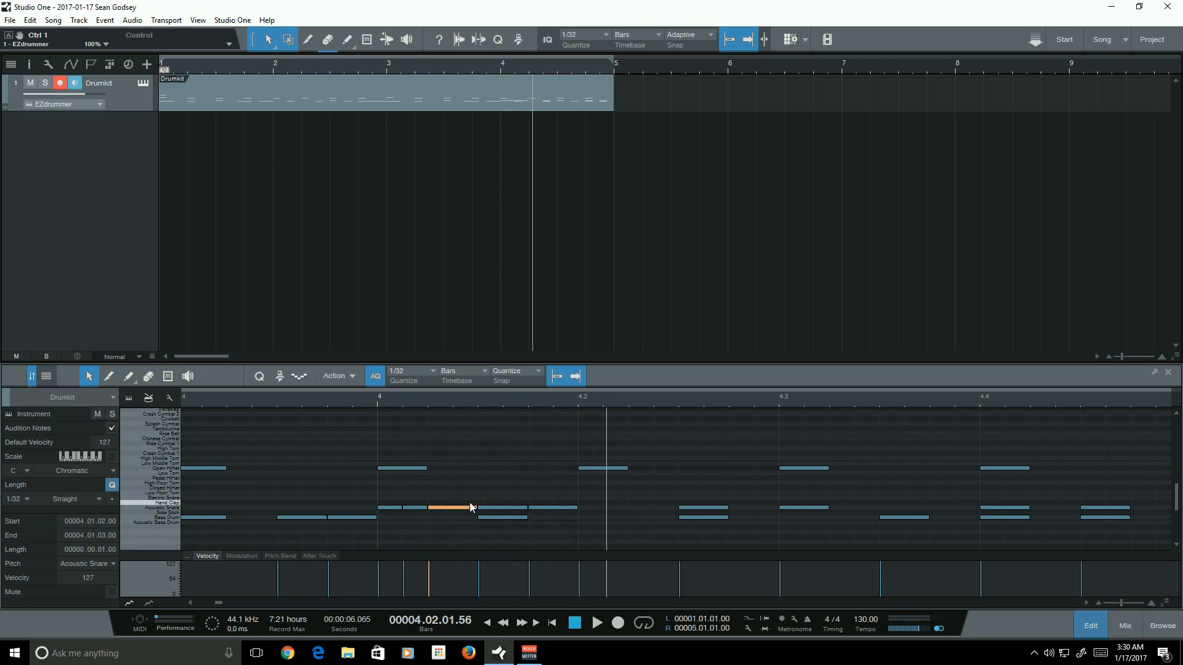
left_click(428, 404)
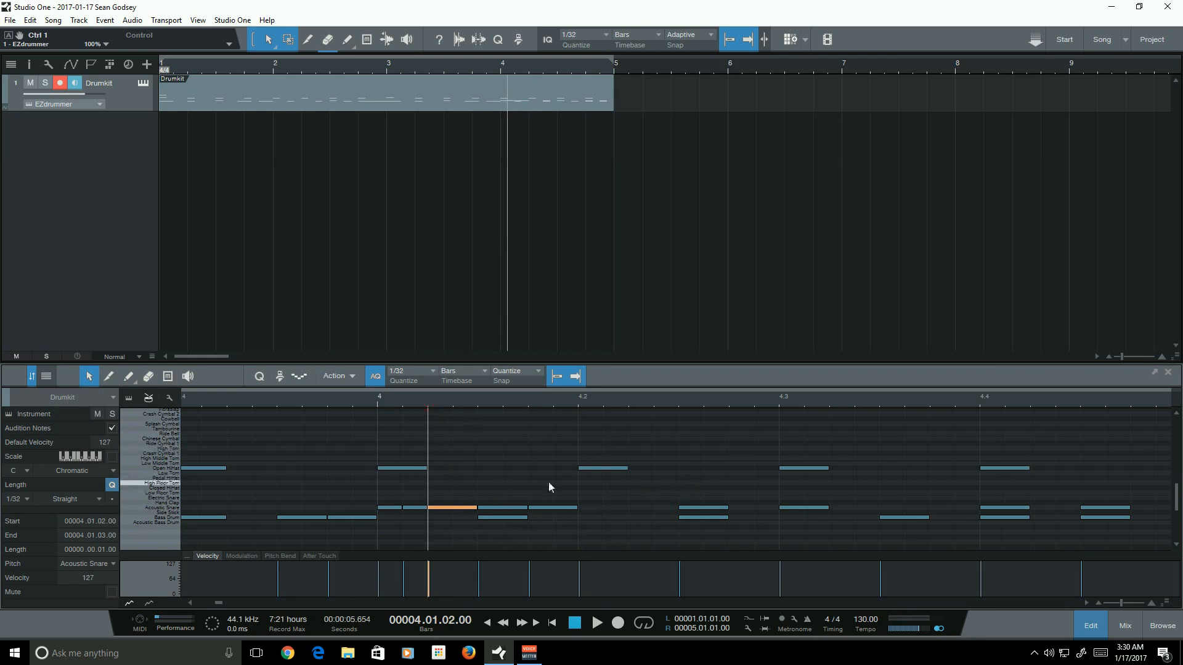
left_click(461, 530)
left_click(376, 398)
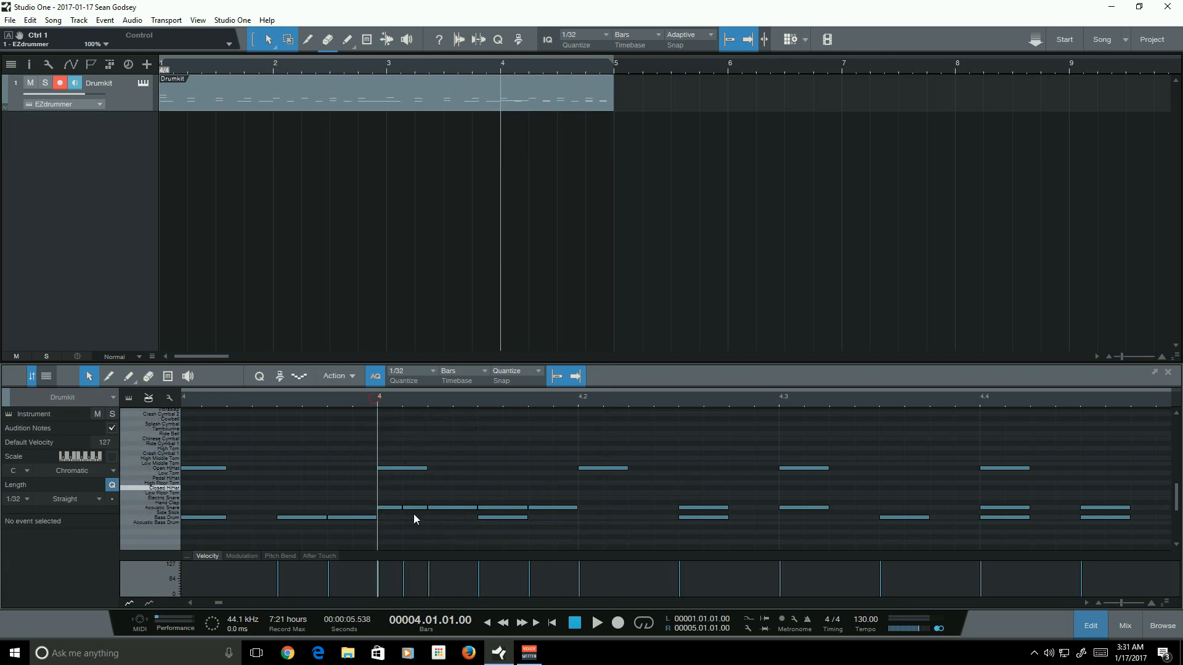
- Draw lower velocities for the two thirty-second snare notes at the start of bar 4
left_click(395, 508)
left_click_drag(378, 578, 430, 587)
left_click(507, 524)
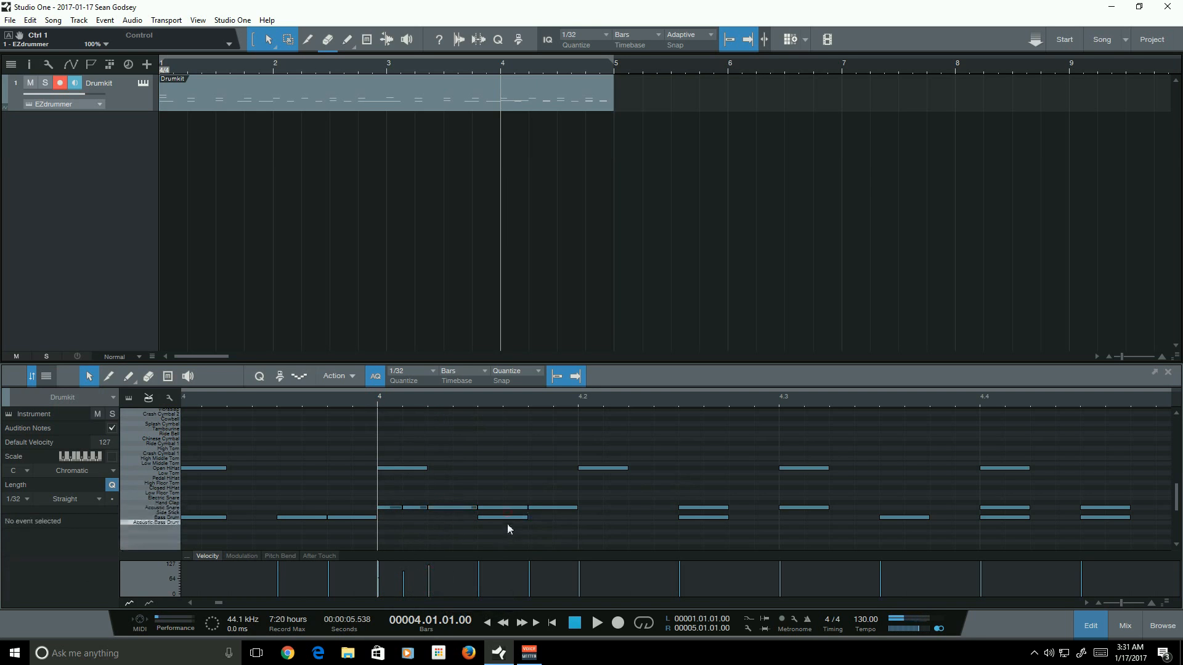
- Lower the velocity of the last snare sixteenth of beat 1 in bar 4 to about 108 and play to check
left_click_drag(468, 512, 557, 511)
left_click(510, 510)
left_click(531, 573)
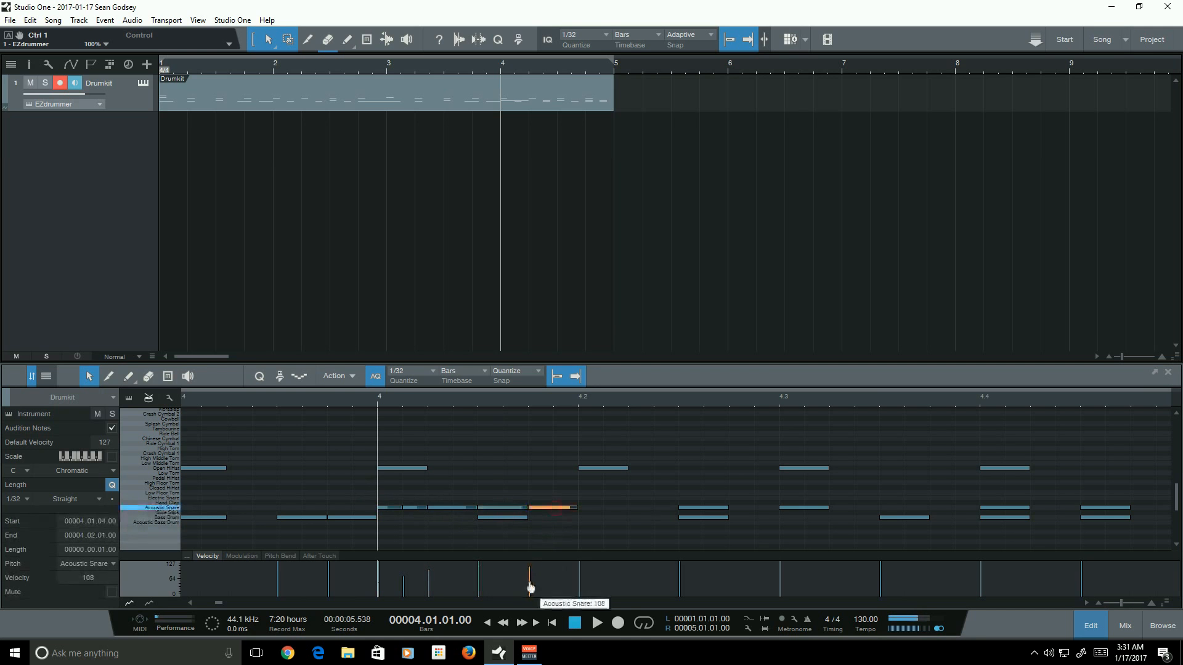
left_click(347, 402)
key("space")
- Select all snare fill notes on beat 1 of bar 4, lower their velocities together, and play to check
key("space")
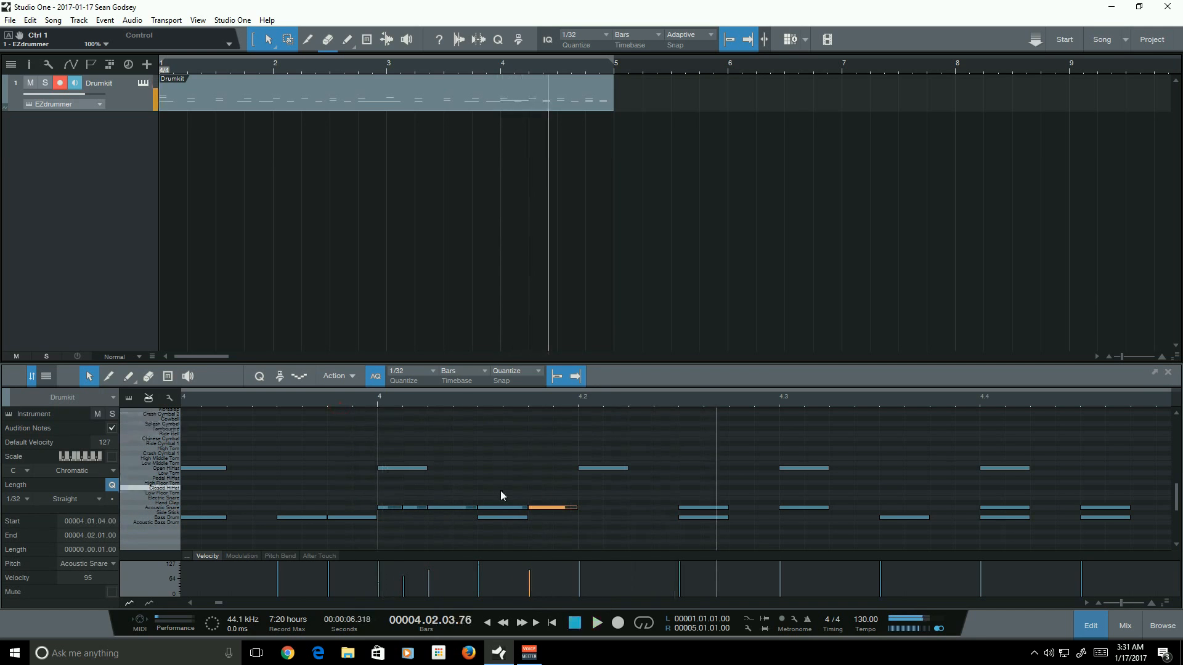
left_click_drag(374, 492, 576, 510)
left_click_drag(479, 585, 479, 583)
left_click(270, 397)
key("space")
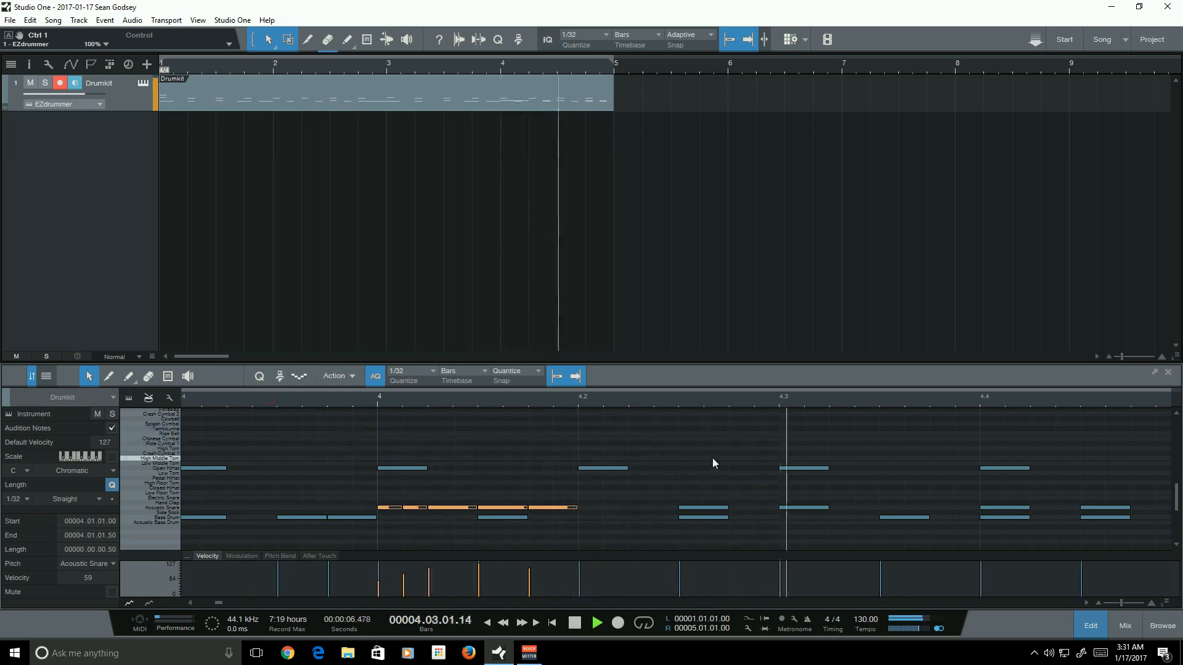
key("space")
left_click(241, 402)
key("space")
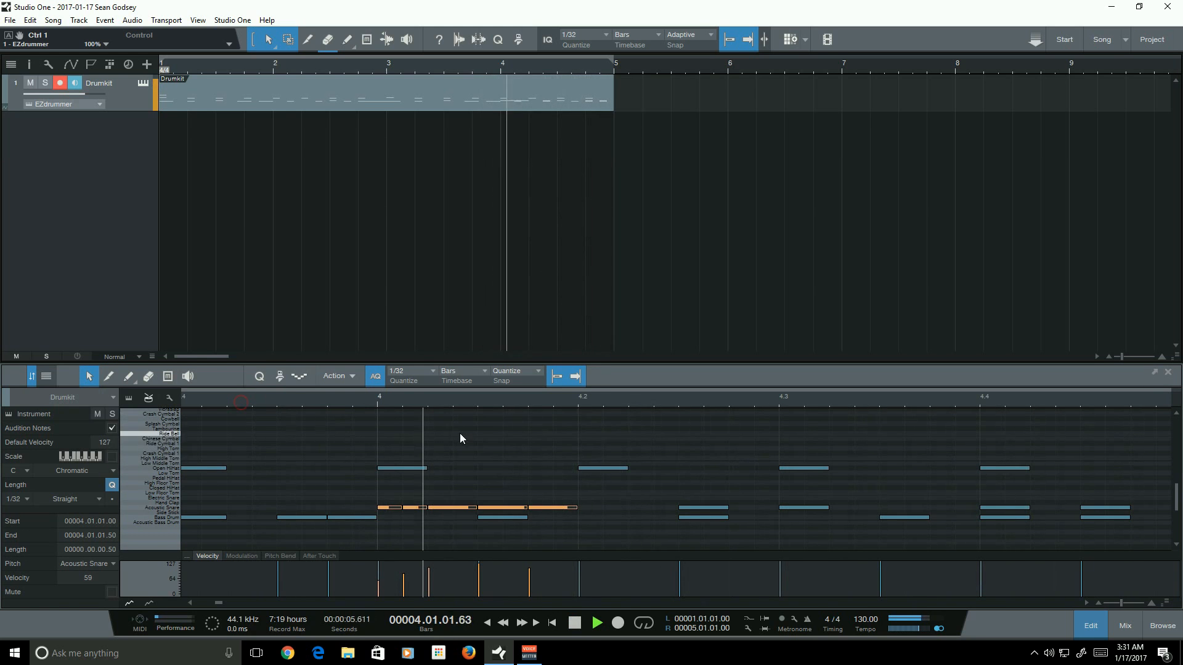
left_click(631, 528)
- Mute the Bass Drum note on the third sixteenth of bar 4's first beat with the Mute tool
left_click(172, 383)
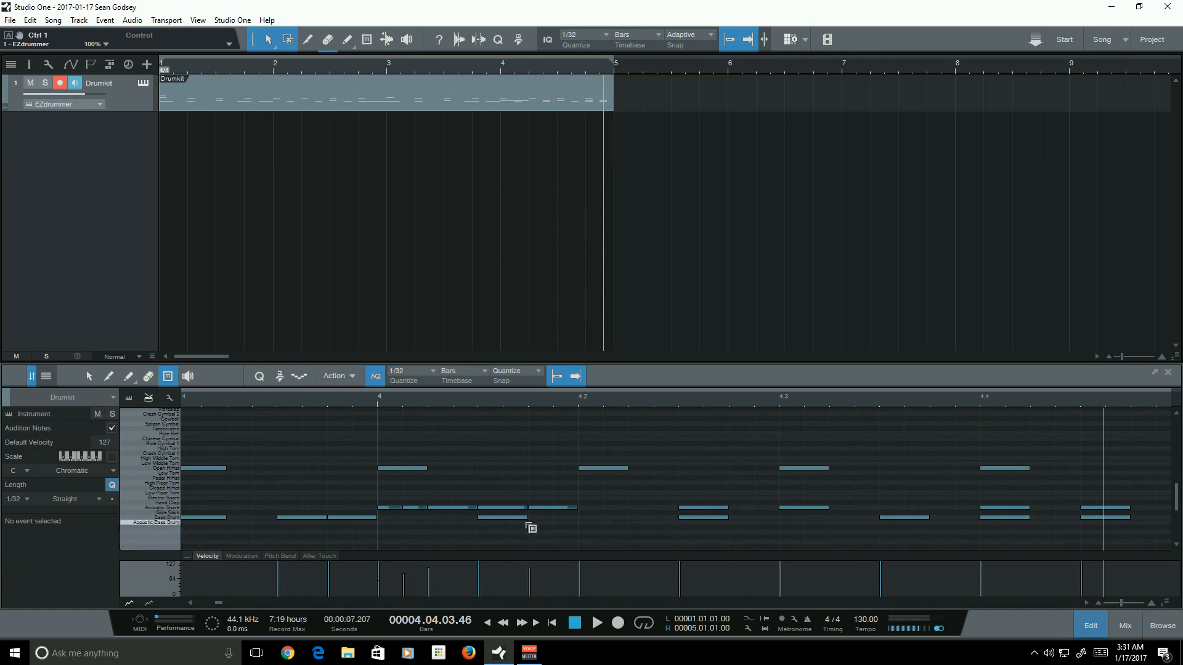
left_click(523, 519)
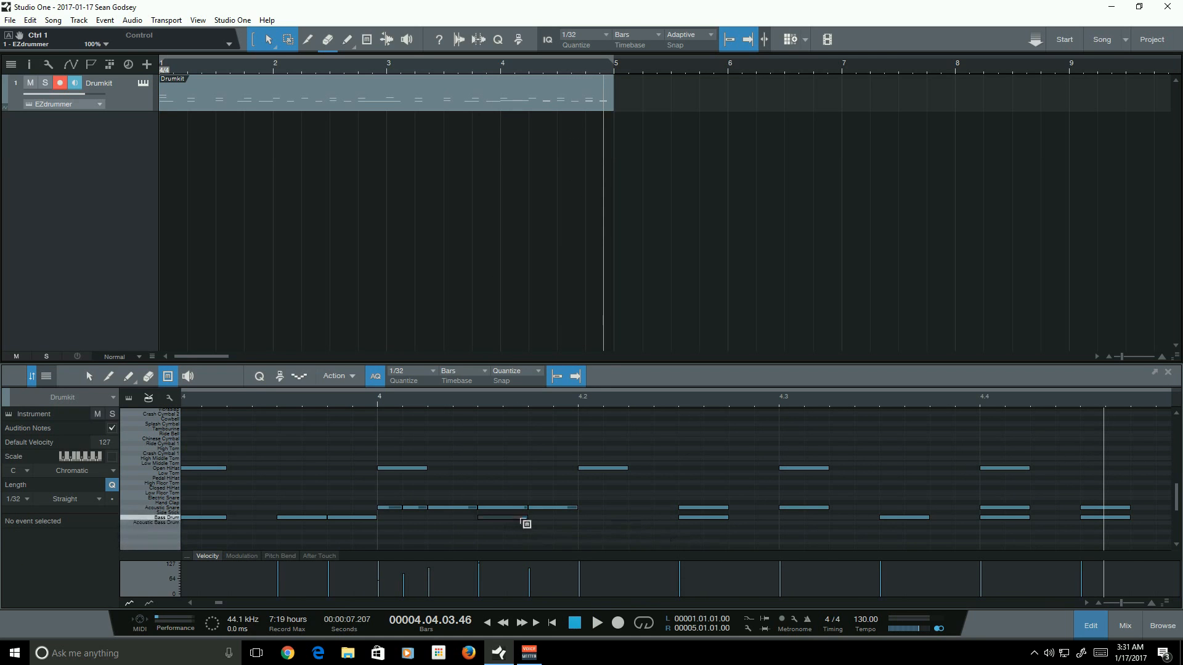
left_click(86, 377)
left_click(1123, 603)
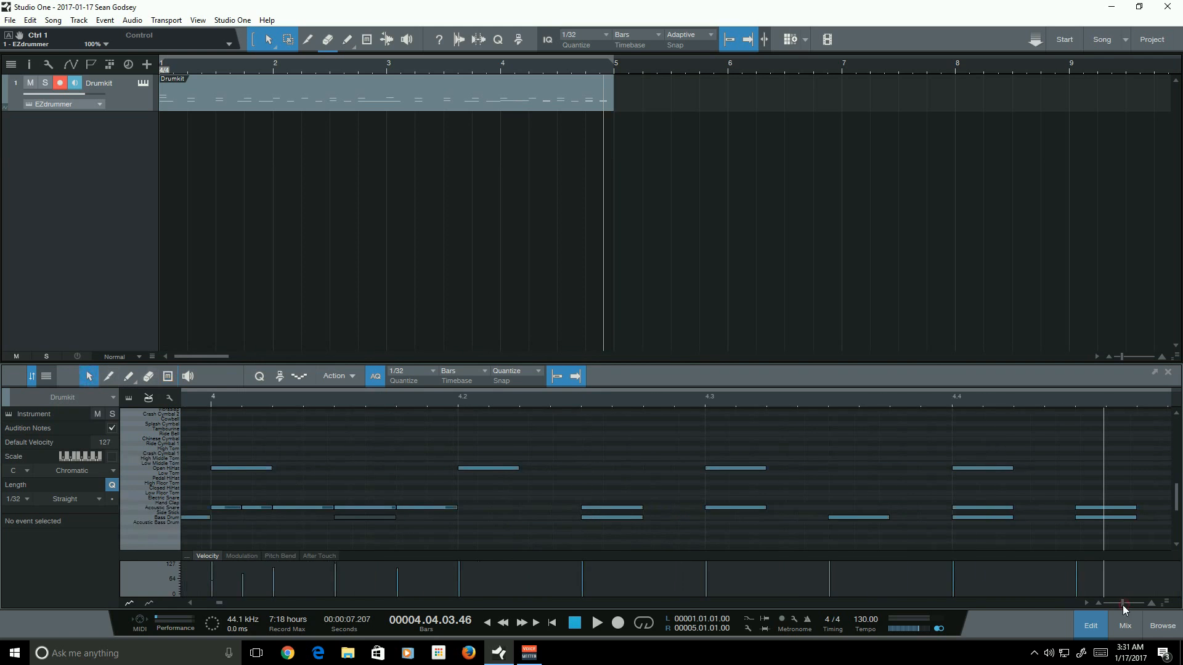
left_click(1122, 603)
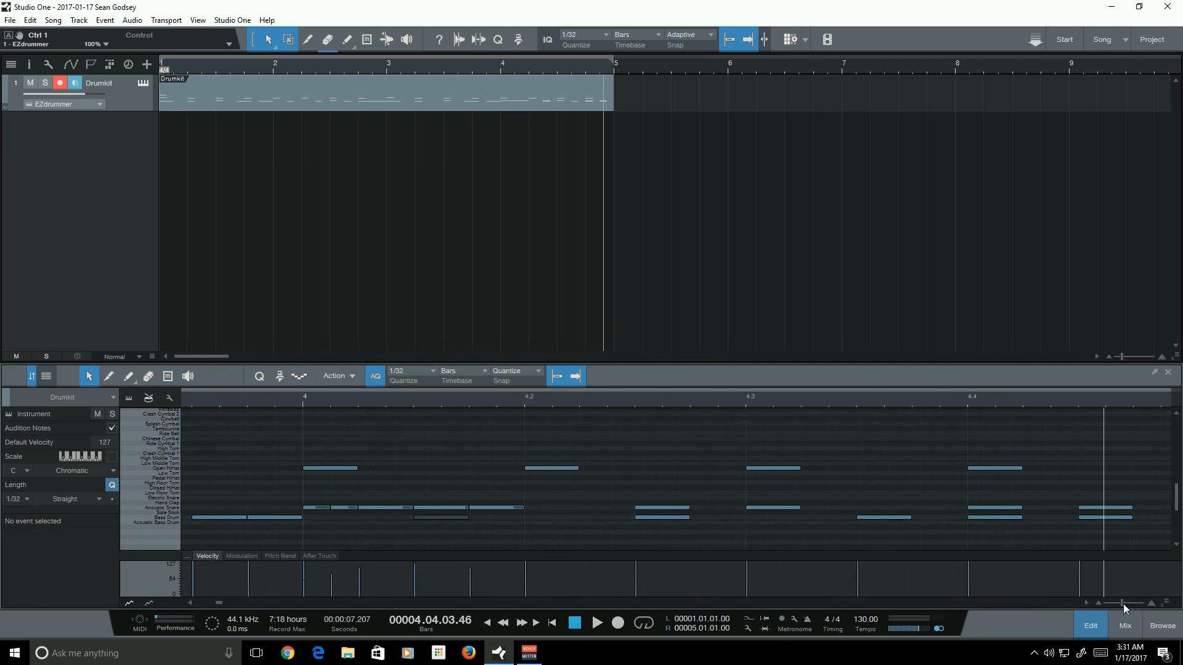
left_click(565, 450)
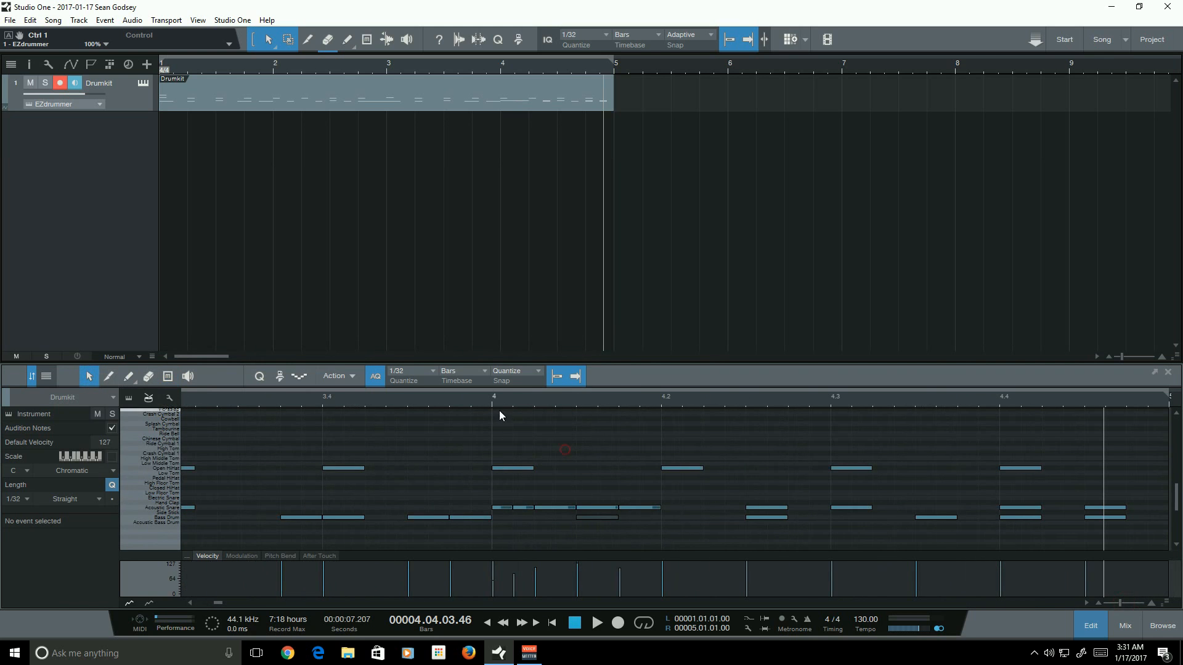
left_click(497, 400)
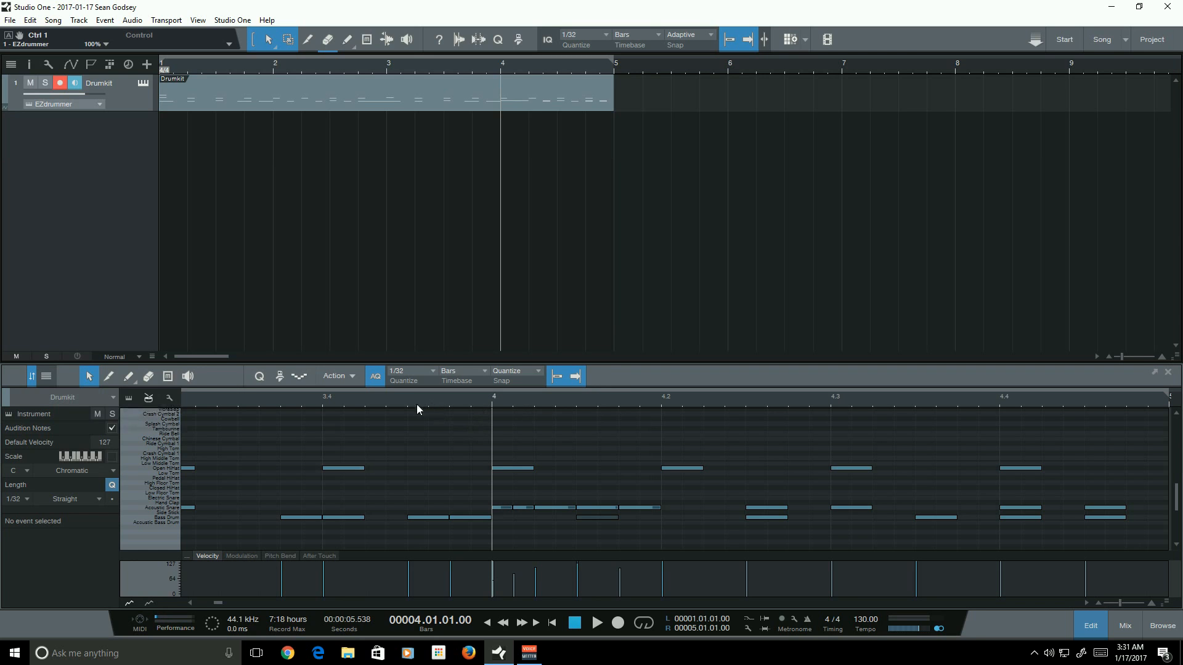
- Play from bar 4 and add two thirty-second snare notes just before the third sixteenth of bar 4's second beat
left_click(493, 398)
key("space")
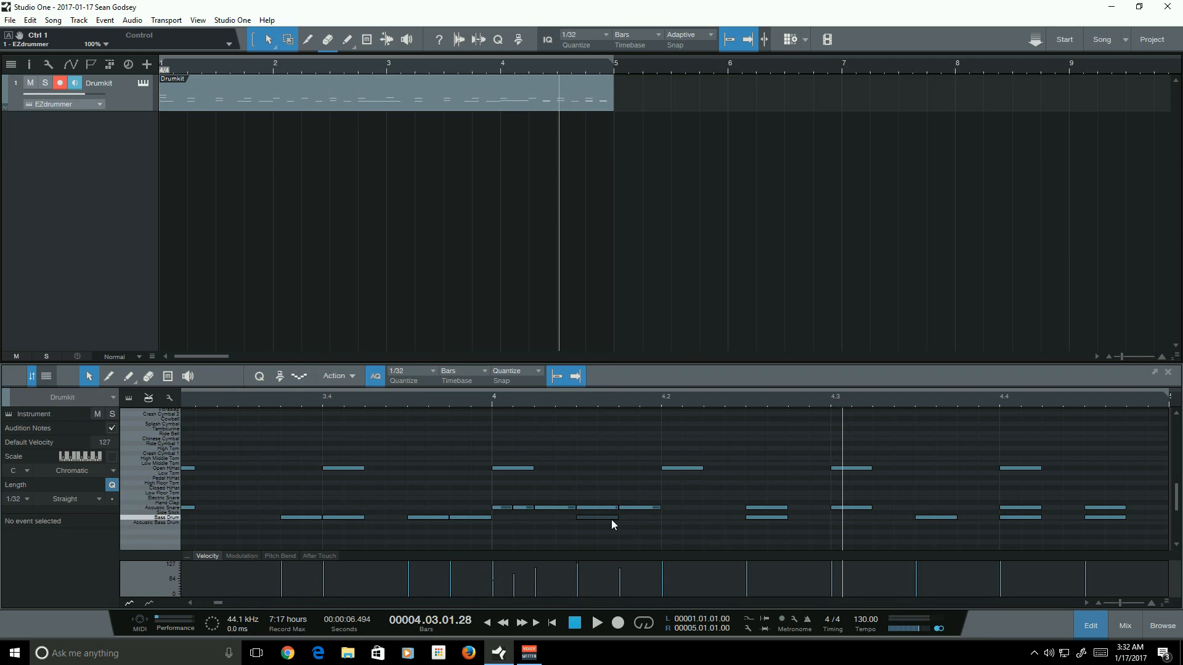
left_click(761, 509)
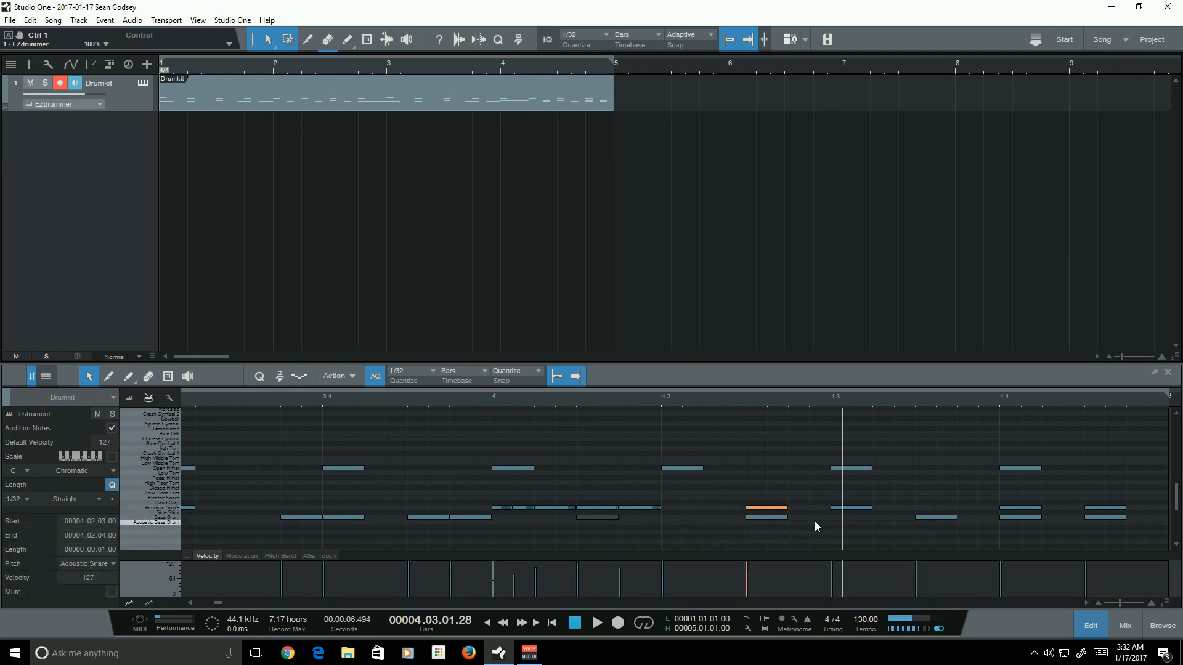
key("d")
left_click_drag(718, 508, 726, 509)
key("d")
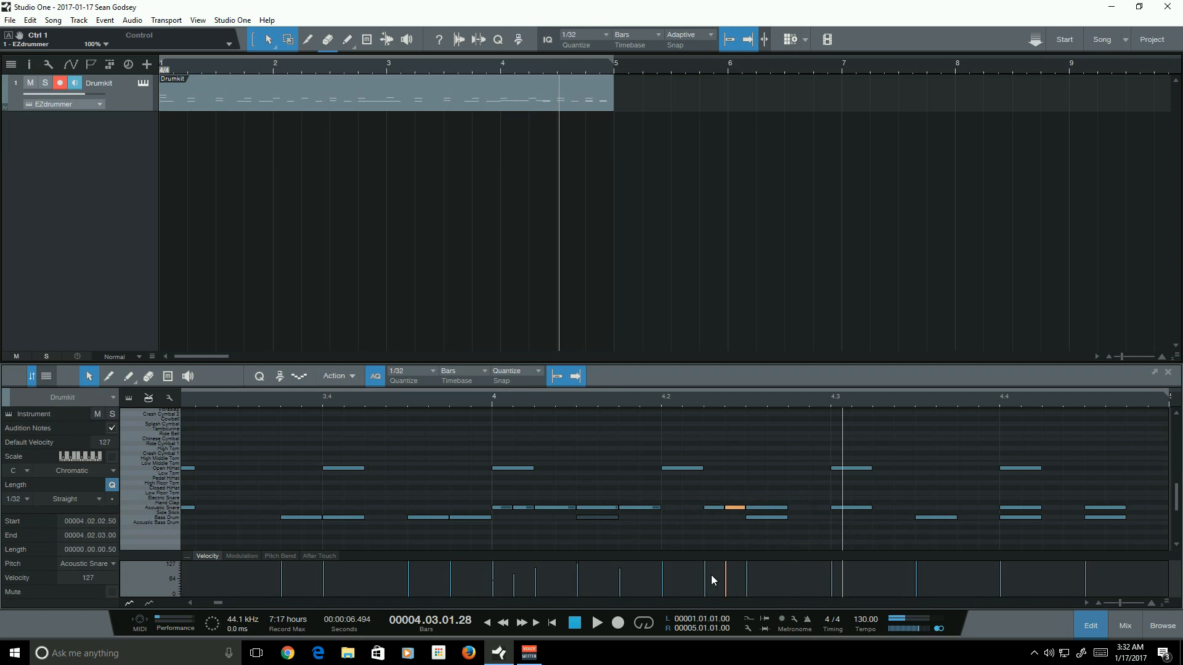
- Draw lower velocities for the two new thirty-second snare notes and play to check
left_click(709, 509)
left_click_drag(705, 573, 729, 586)
left_click(737, 509)
key("space")
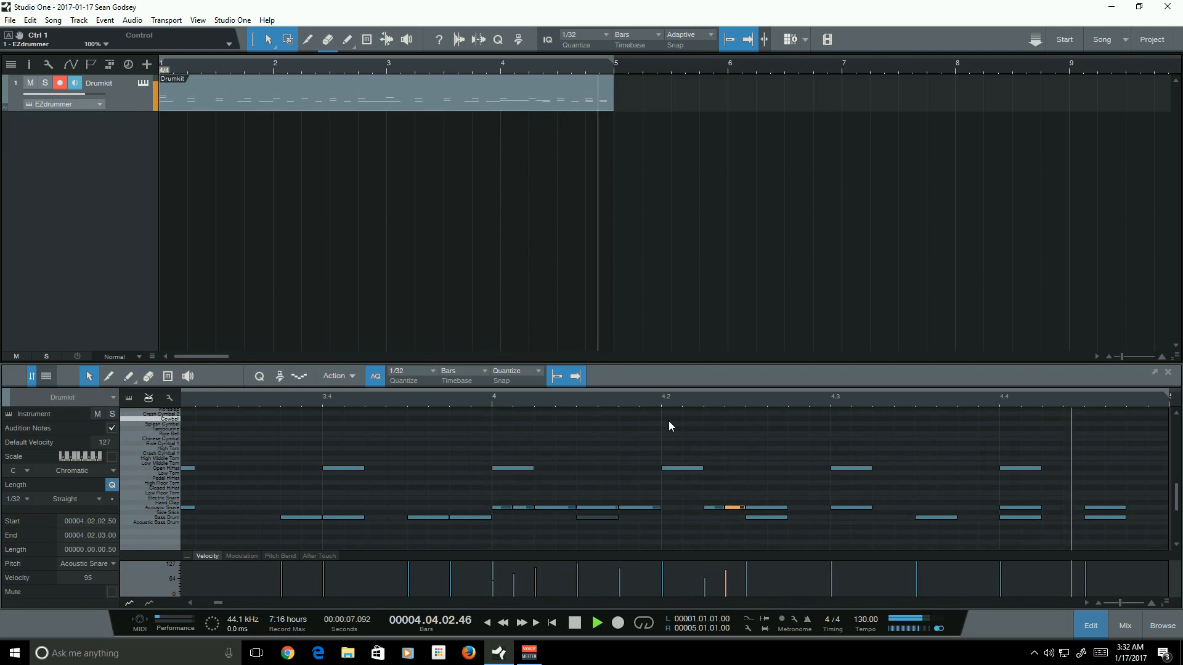
key("space")
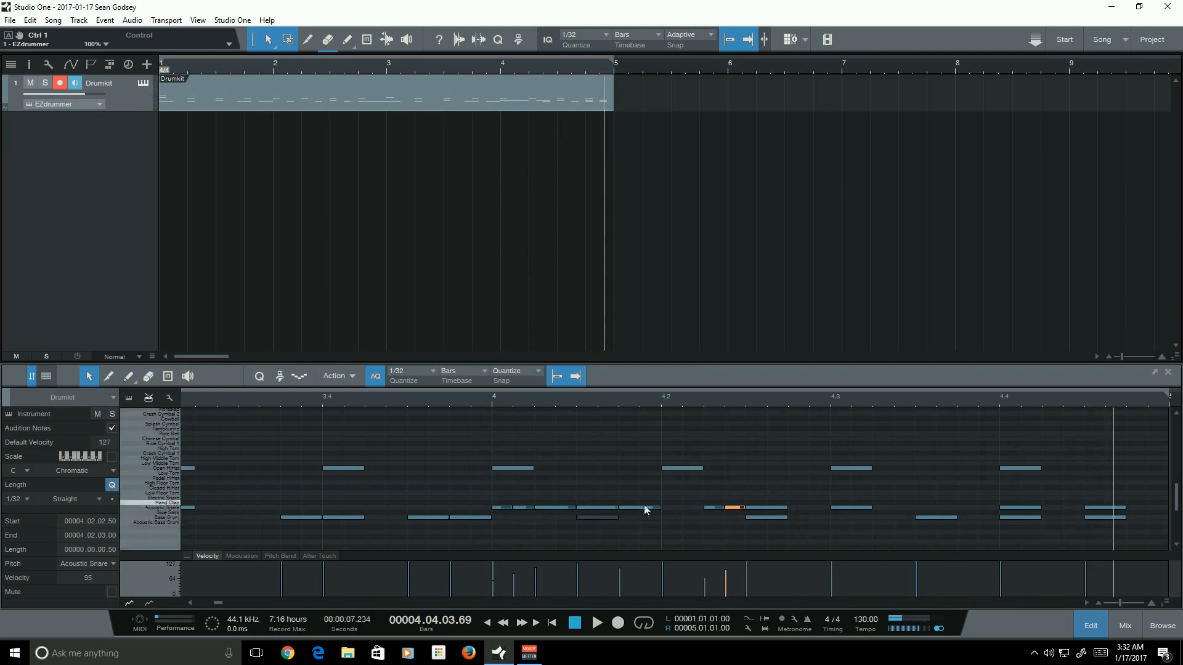
- Set a loop range over beat 2 of bar 4 and play it
left_click_drag(702, 498, 736, 498)
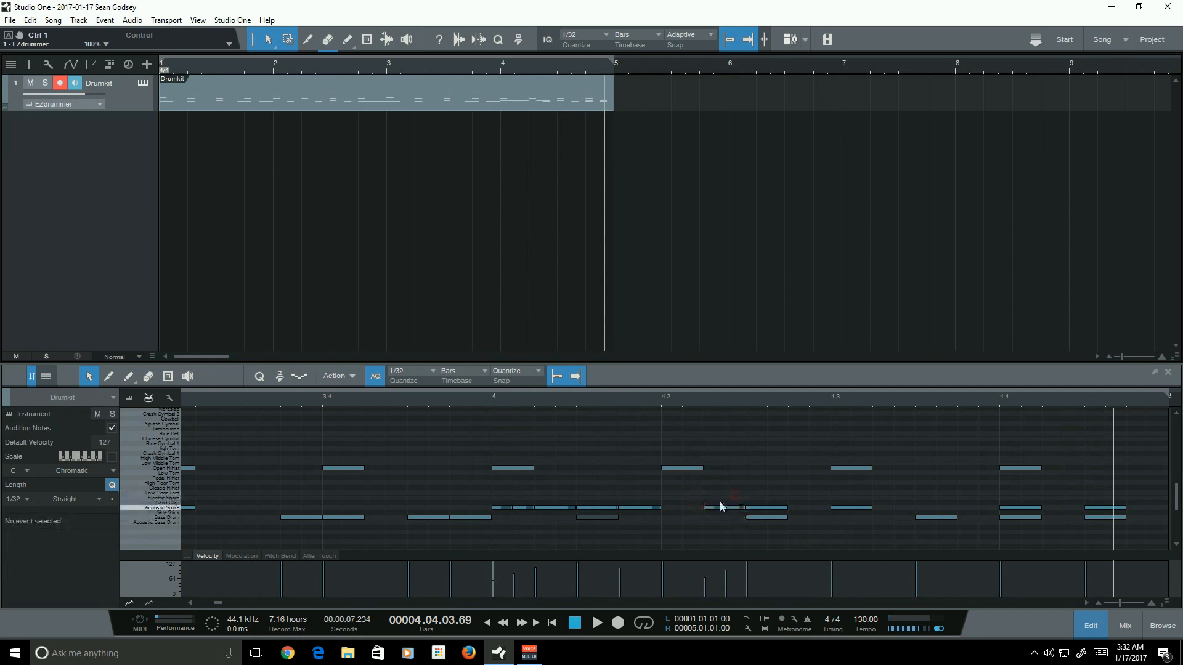
left_click(729, 529)
left_click(168, 376)
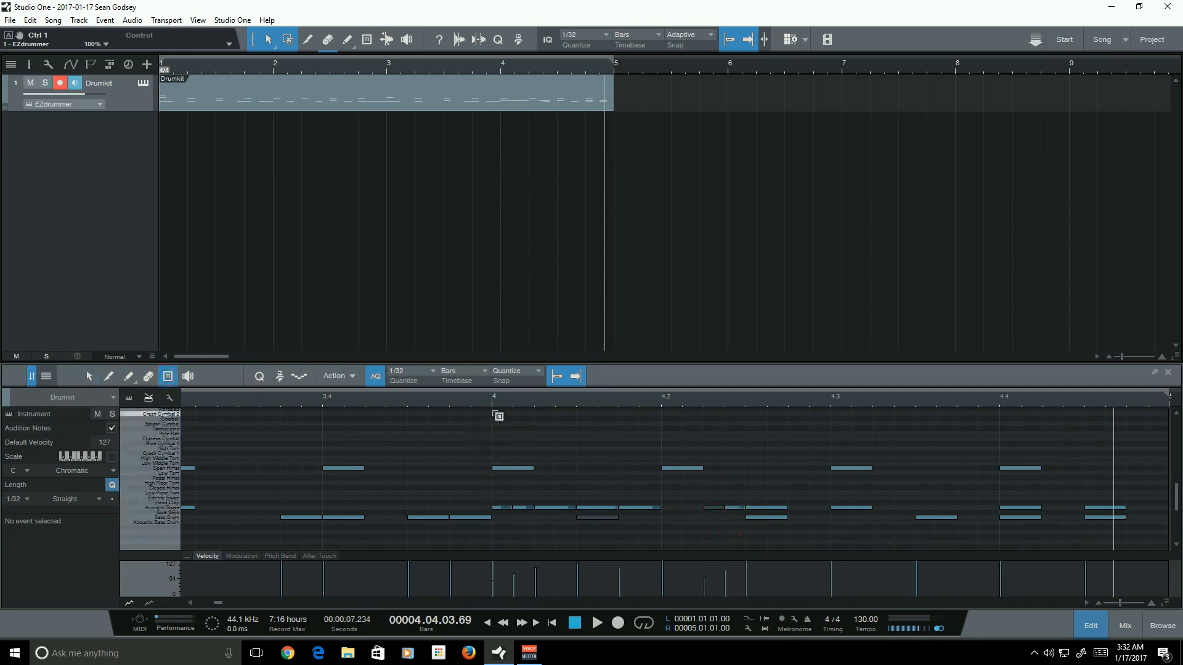
left_click_drag(667, 393, 833, 397)
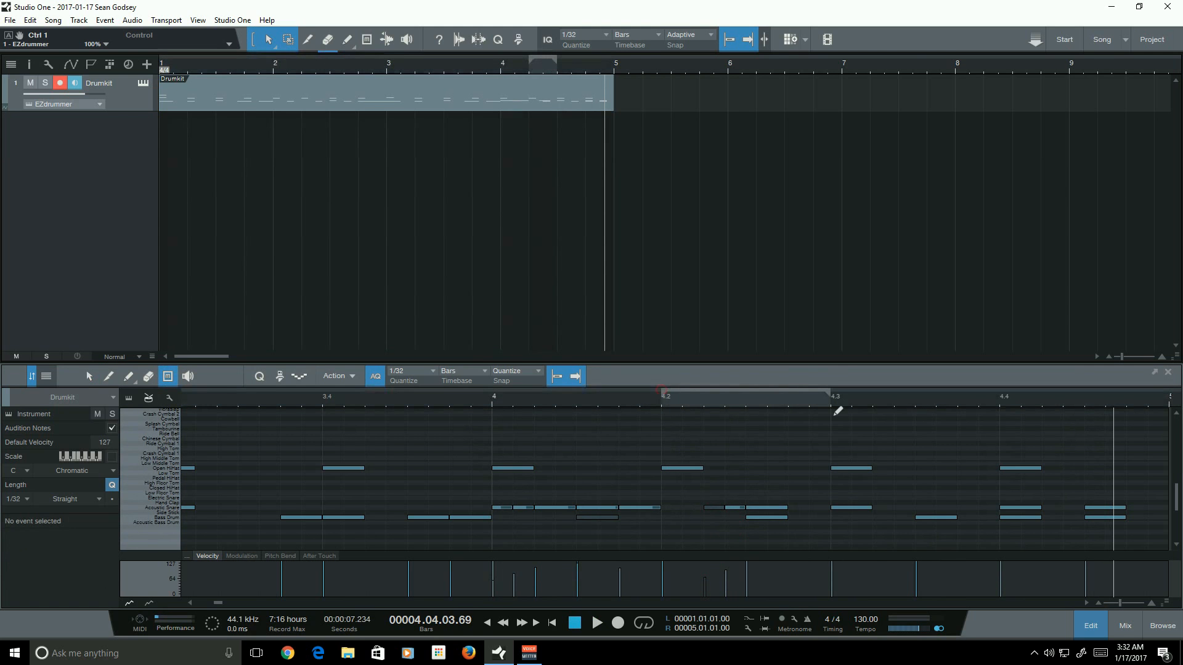
key("space")
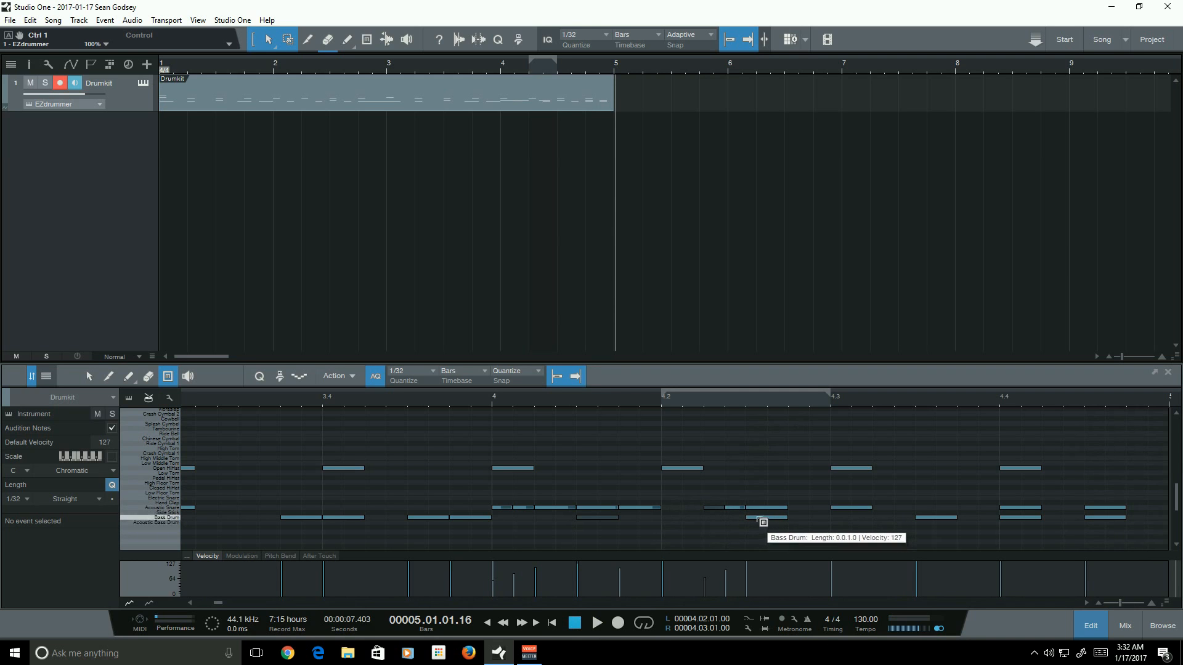
- Move the Bass Drum note on beat 2 of bar 4 to 4.02.01.00 and play to check
left_click(492, 400)
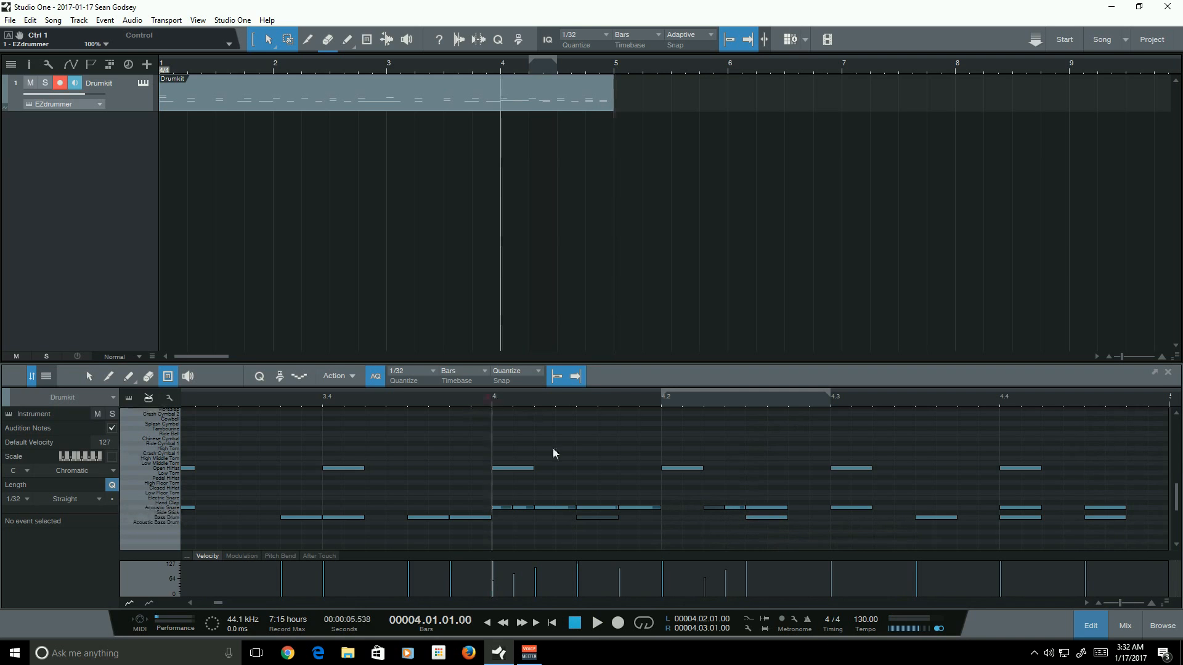
left_click(597, 623)
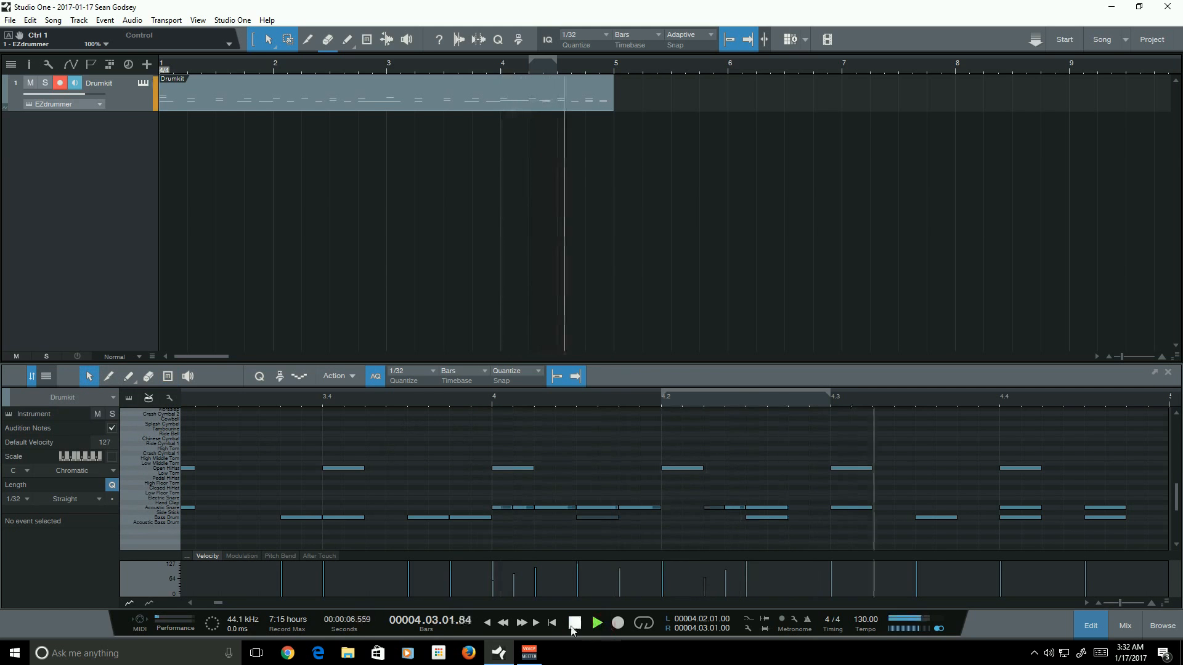
key("space")
left_click_drag(780, 519, 689, 521)
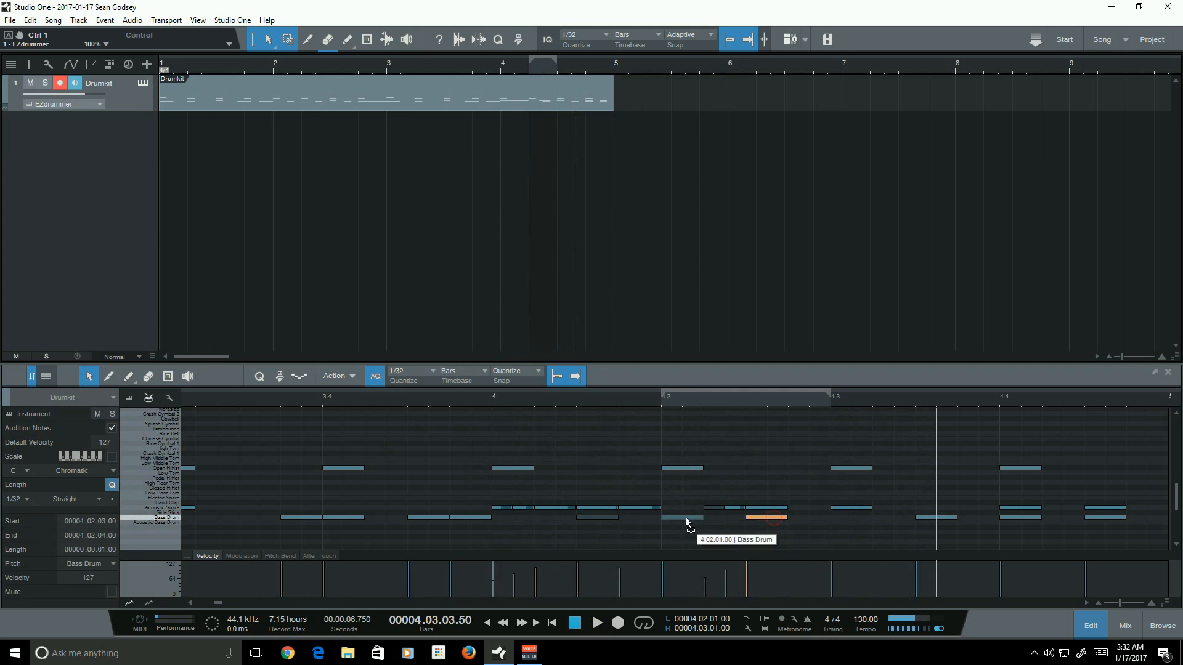
left_click(702, 531)
left_click(594, 621)
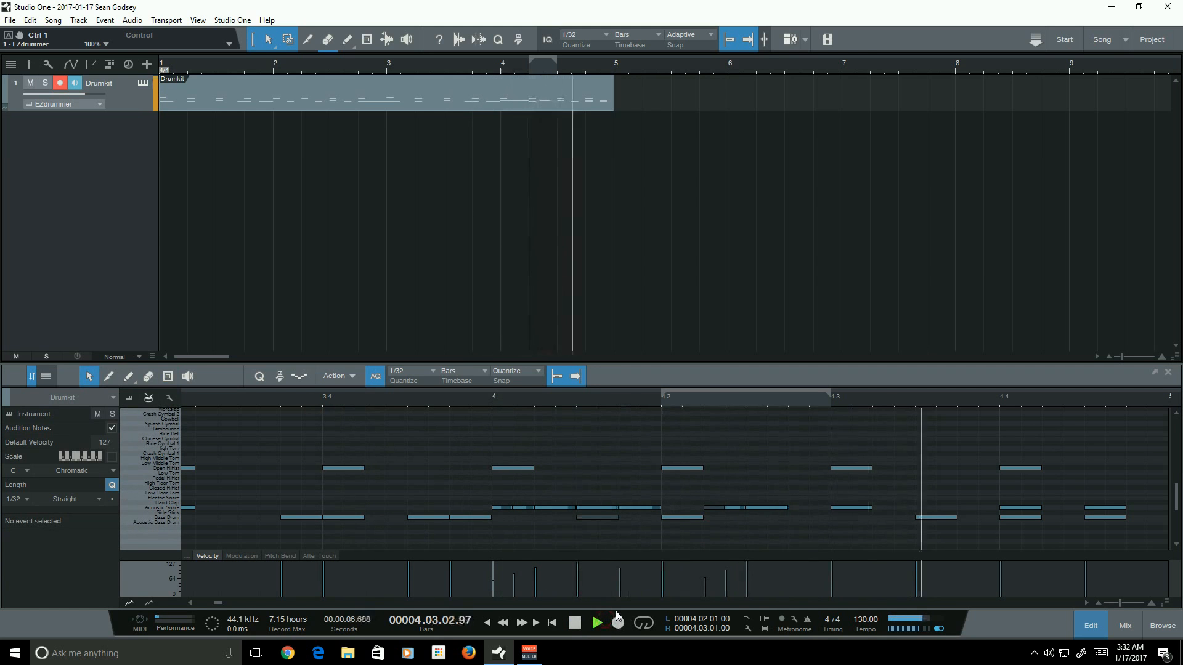
key("space")
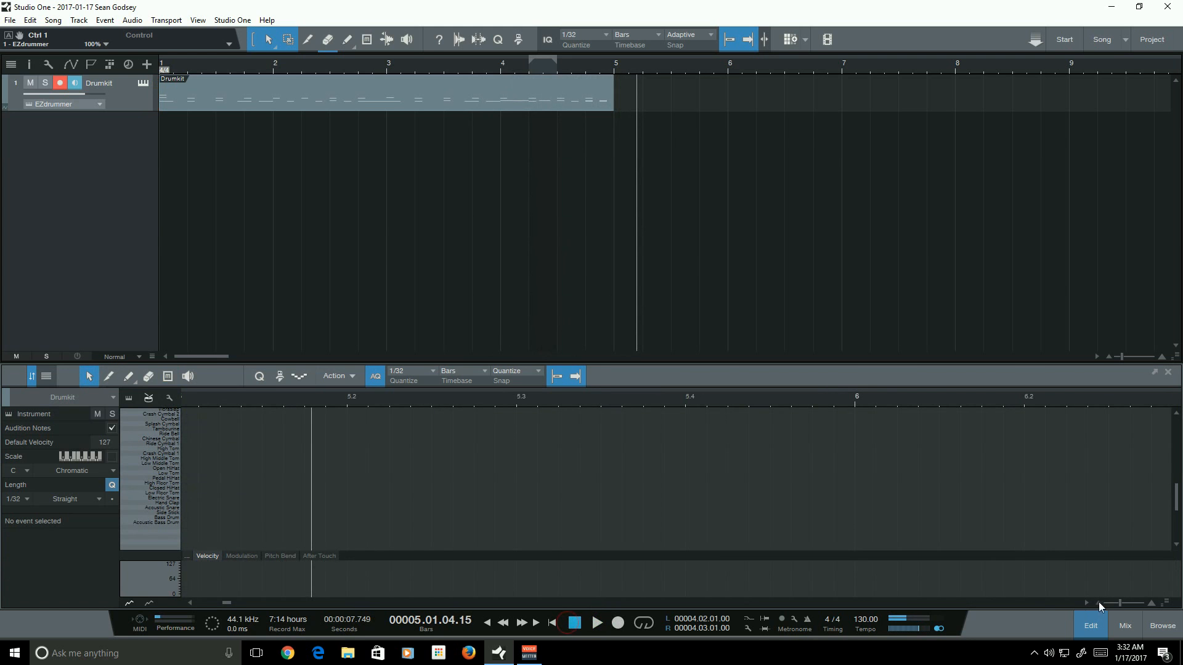
- Zoom out and play back bars 3 and 4 to review the beat
left_click_drag(1119, 602, 1115, 602)
left_click_drag(250, 601, 221, 600)
left_click(387, 398)
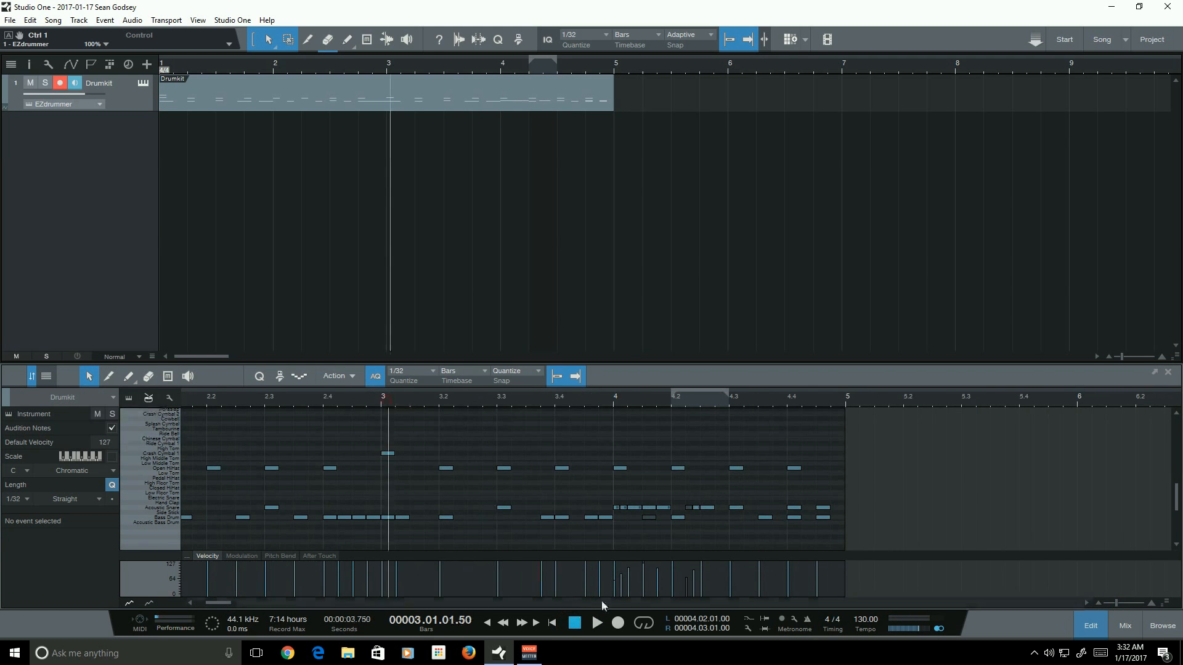
key("space")
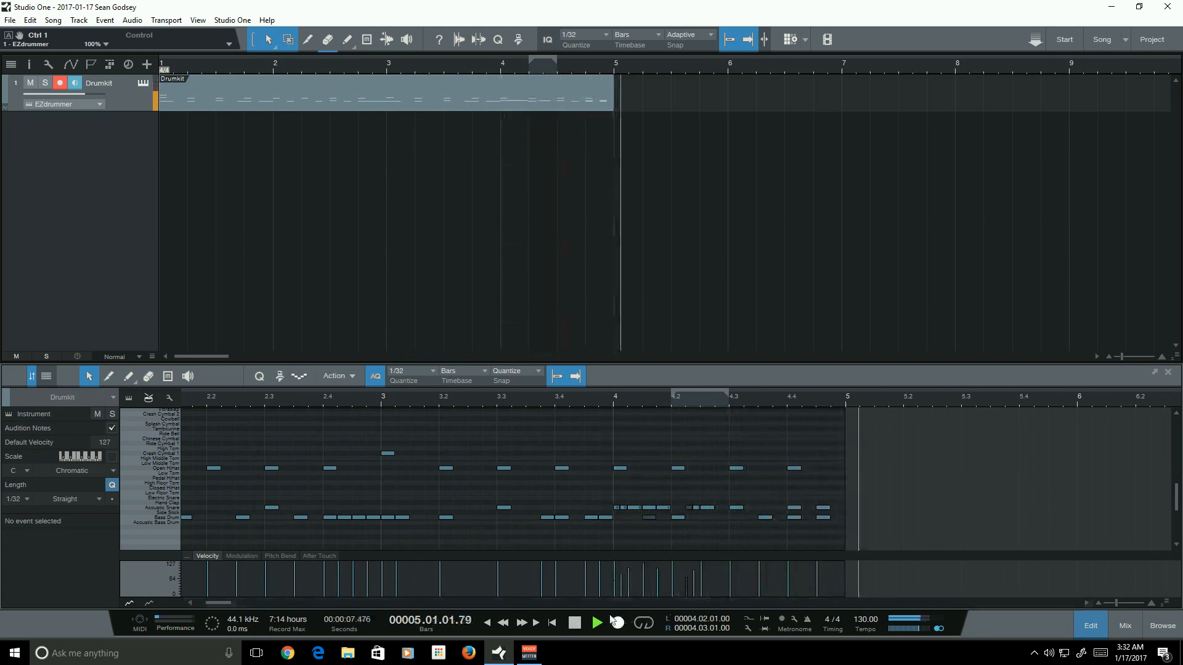
key("space")
left_click(167, 377)
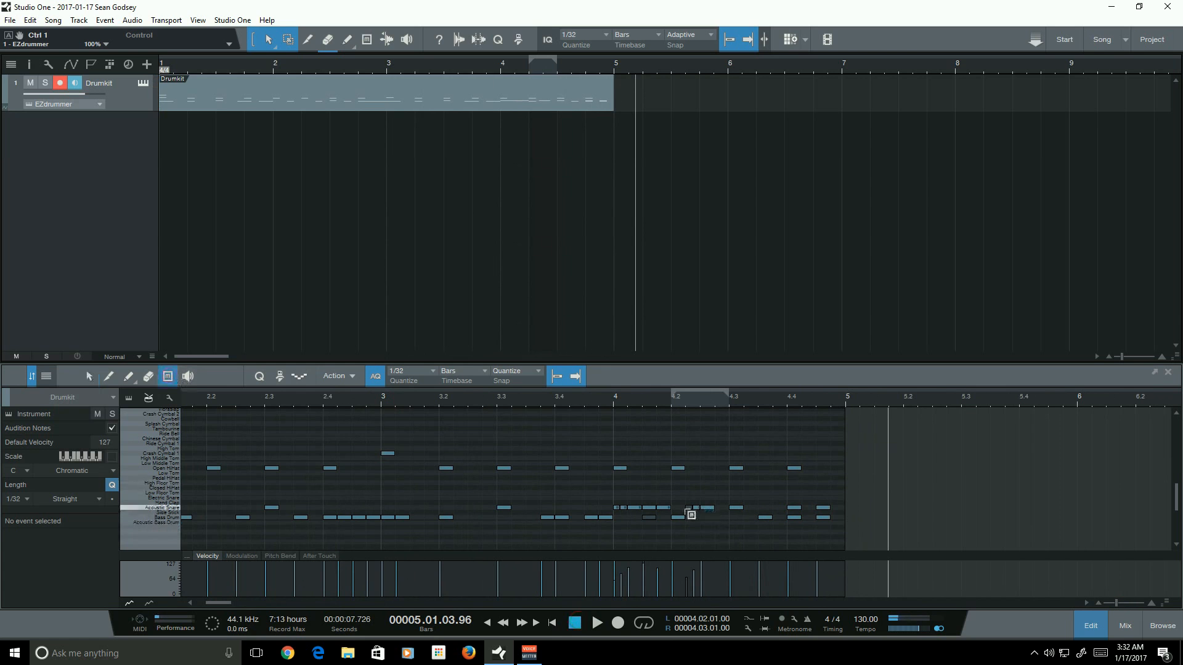
left_click(467, 397)
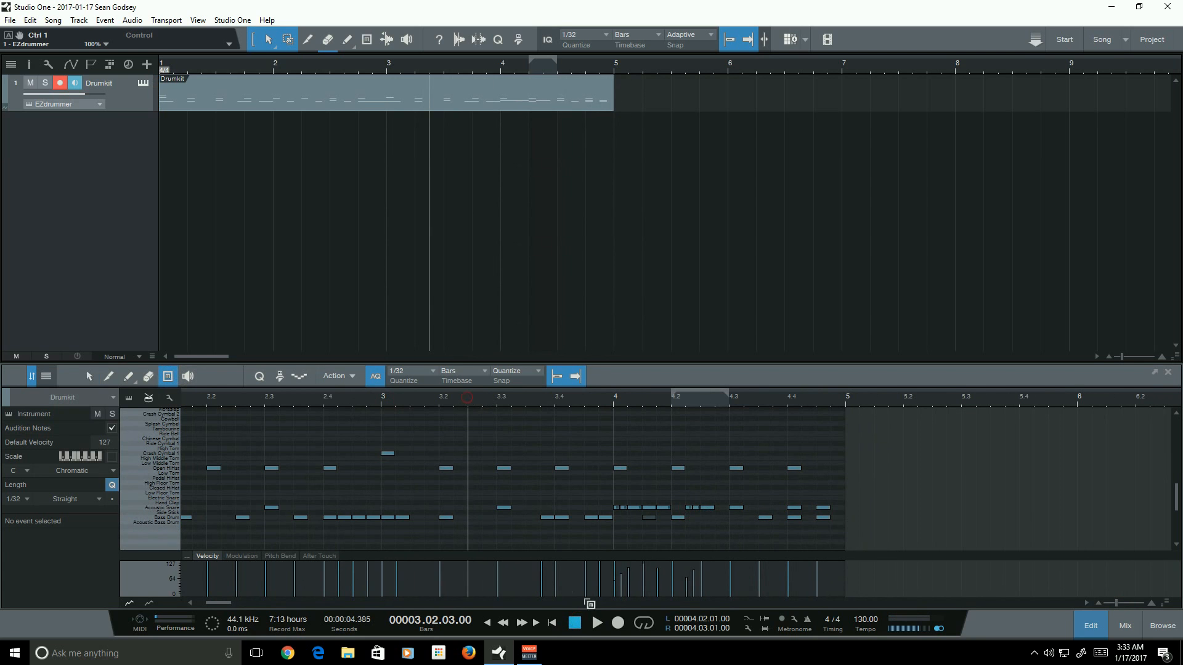
left_click(596, 623)
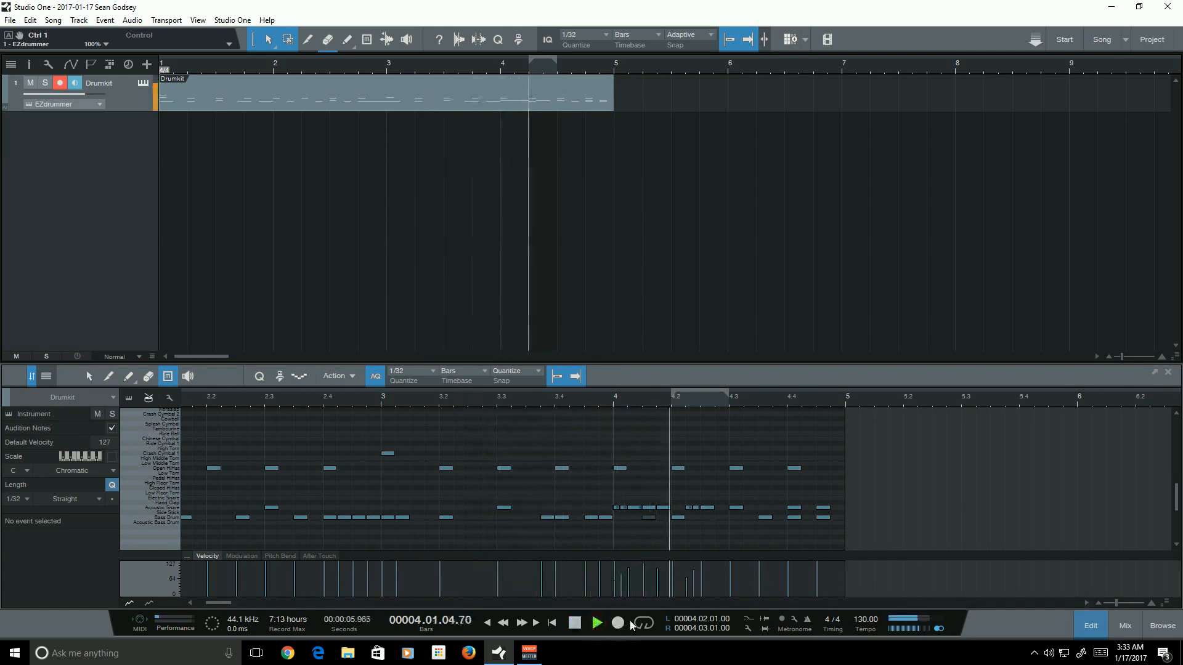
left_click(575, 624)
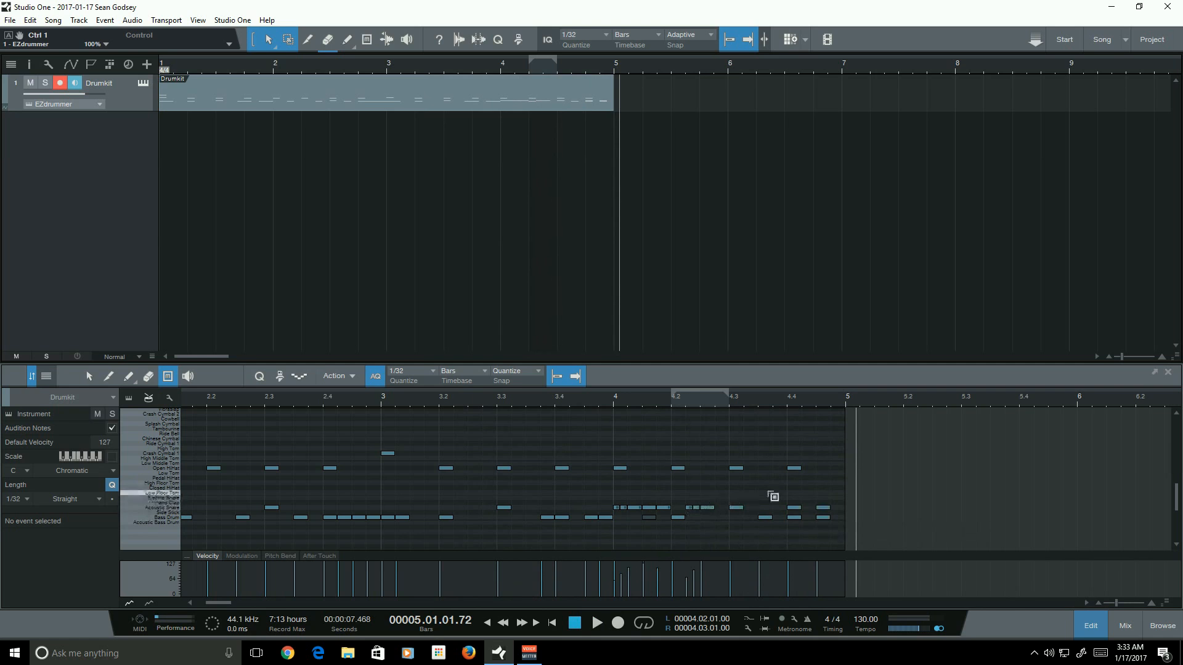
left_click(383, 399)
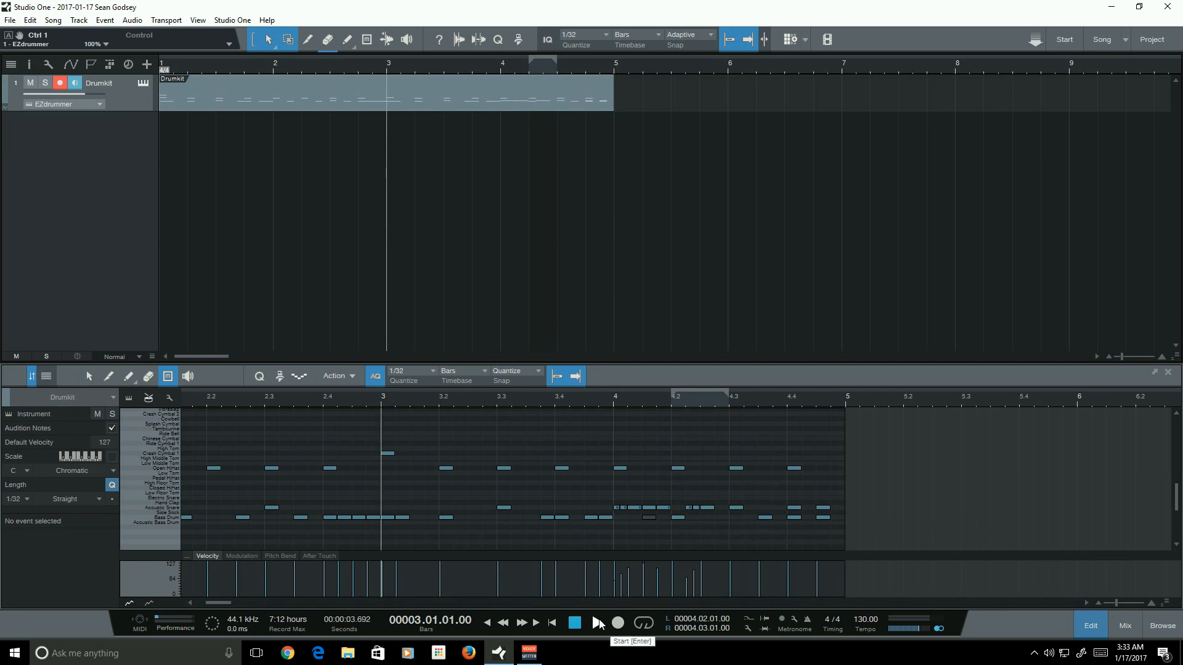
left_click(598, 623)
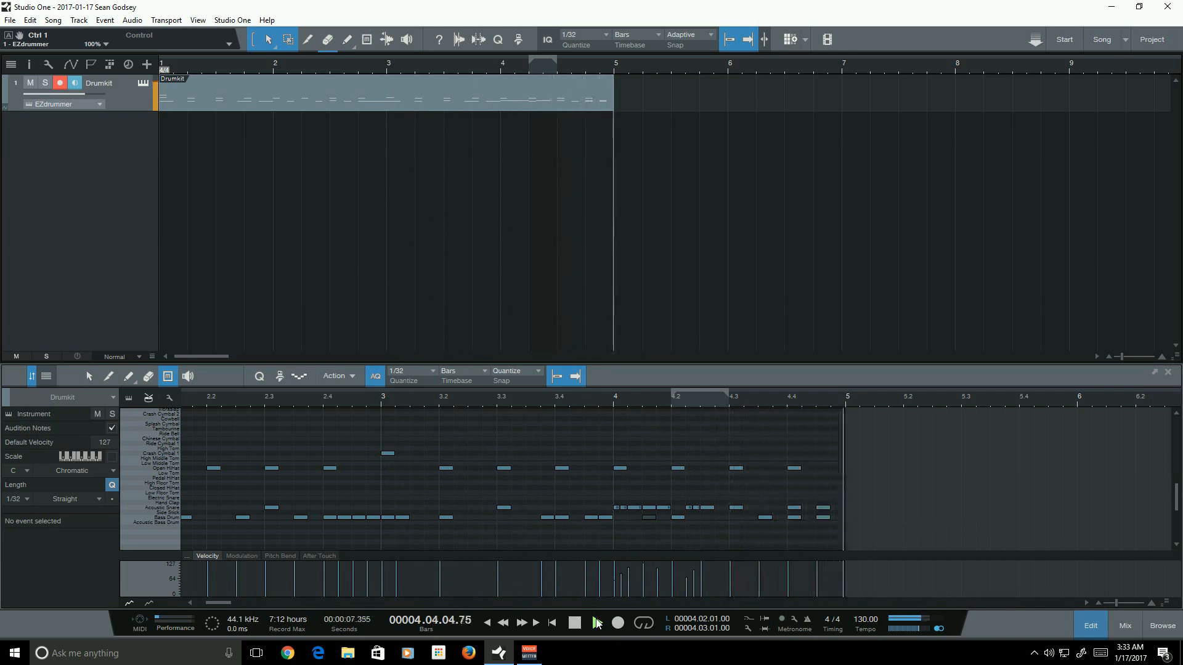
key("space")
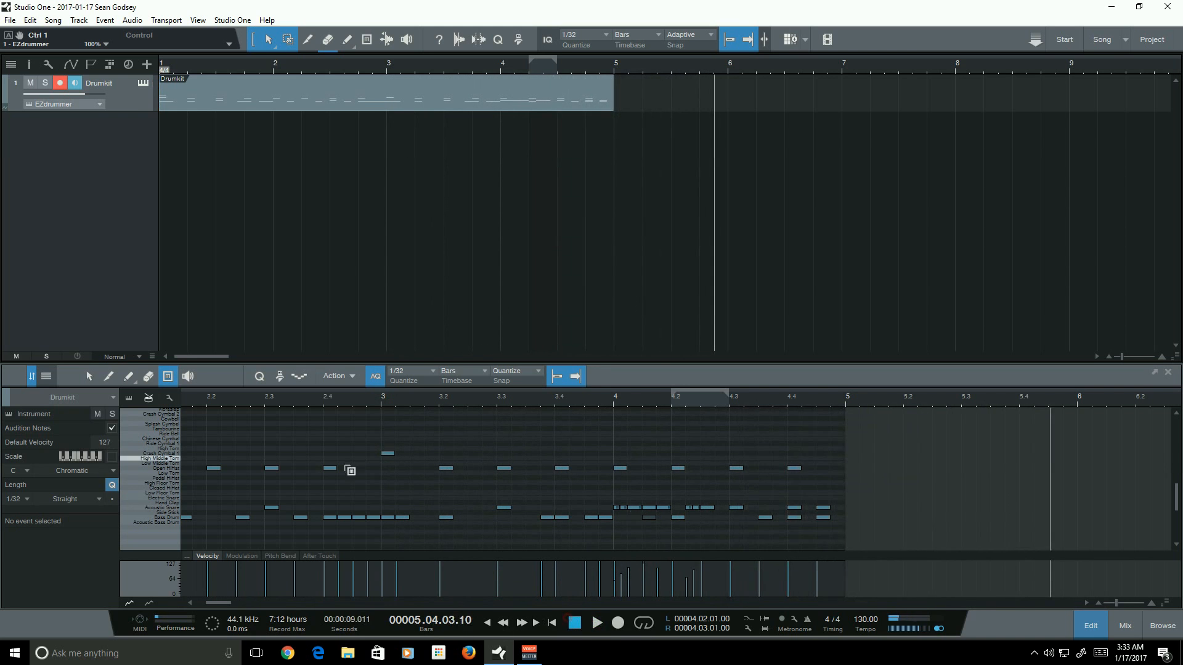
- Raise the velocities of the opening snare fill notes in bar 4, setting the one at 4.1.03 to 114, and play to check
left_click(90, 377)
left_click(615, 509)
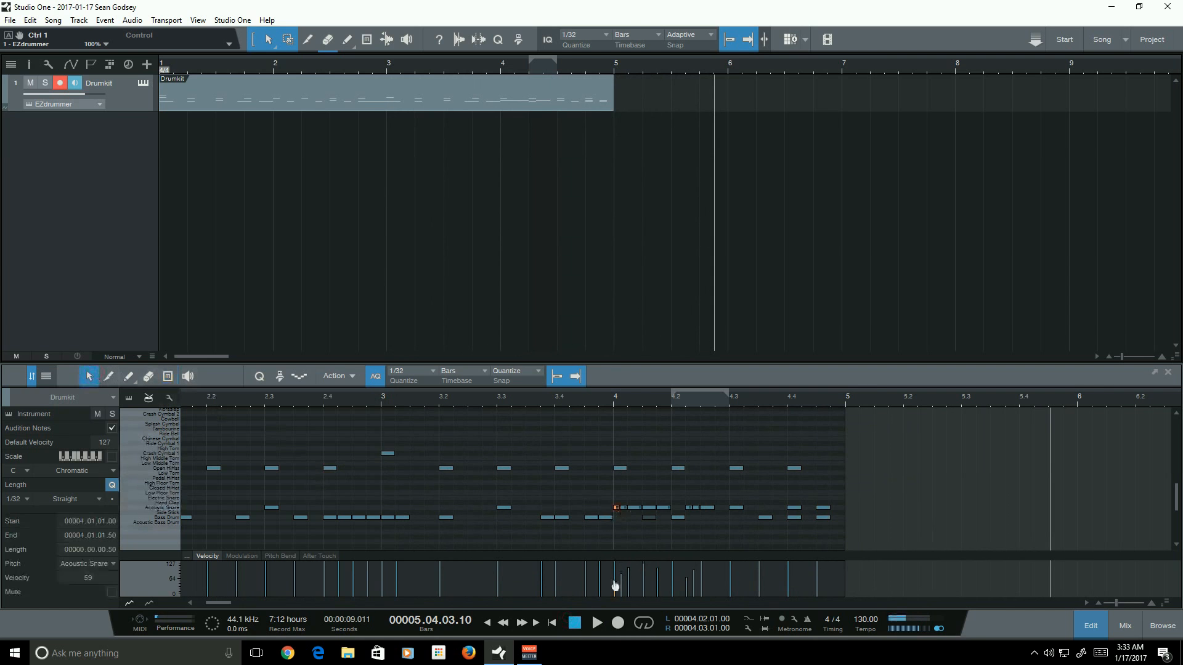
left_click(624, 508)
left_click_drag(622, 587, 630, 581)
left_click(649, 576)
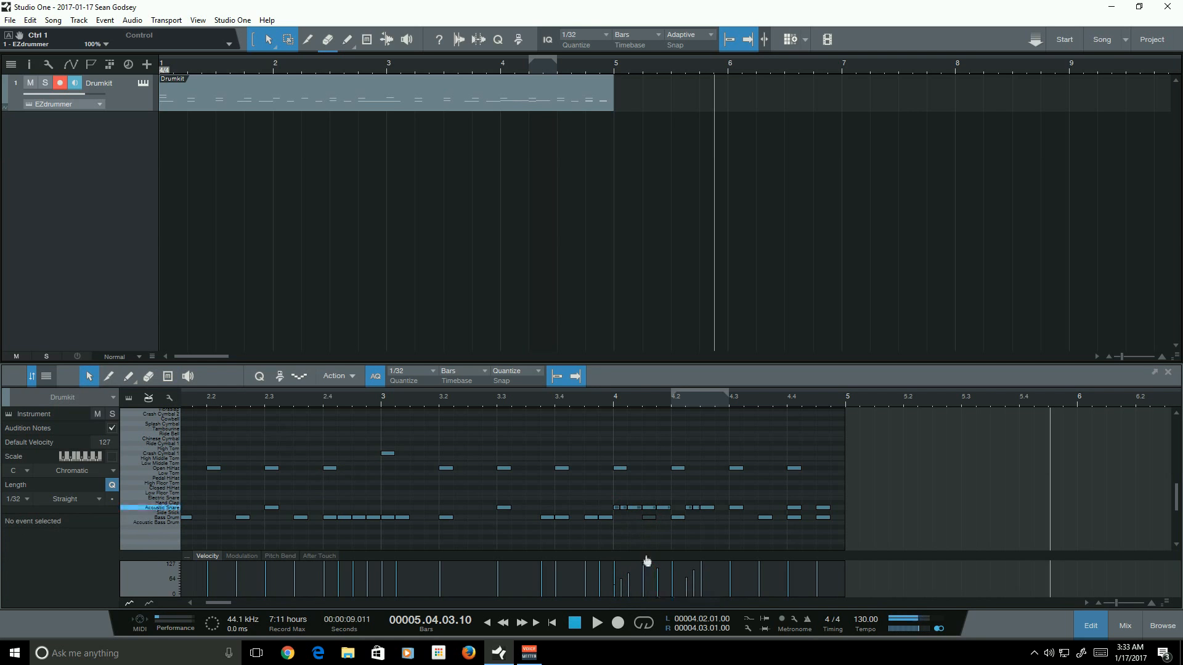
mouse_move(643, 568)
left_mouse_down()
mouse_move(650, 594)
mouse_move(647, 567)
left_mouse_up()
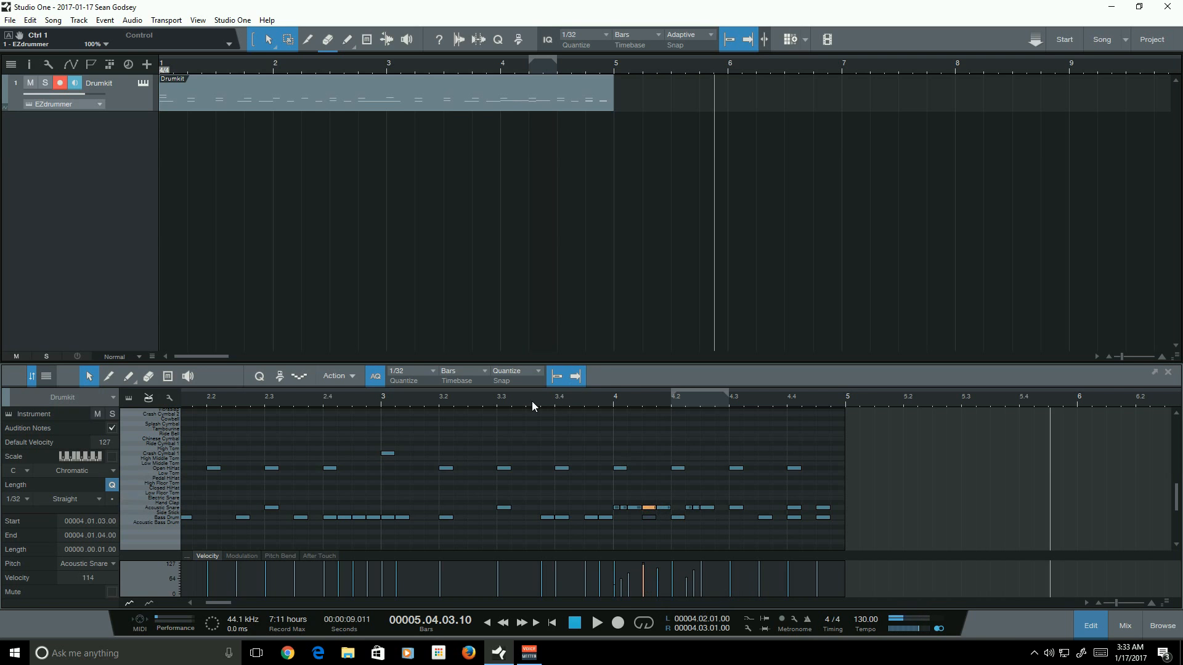
left_click(597, 623)
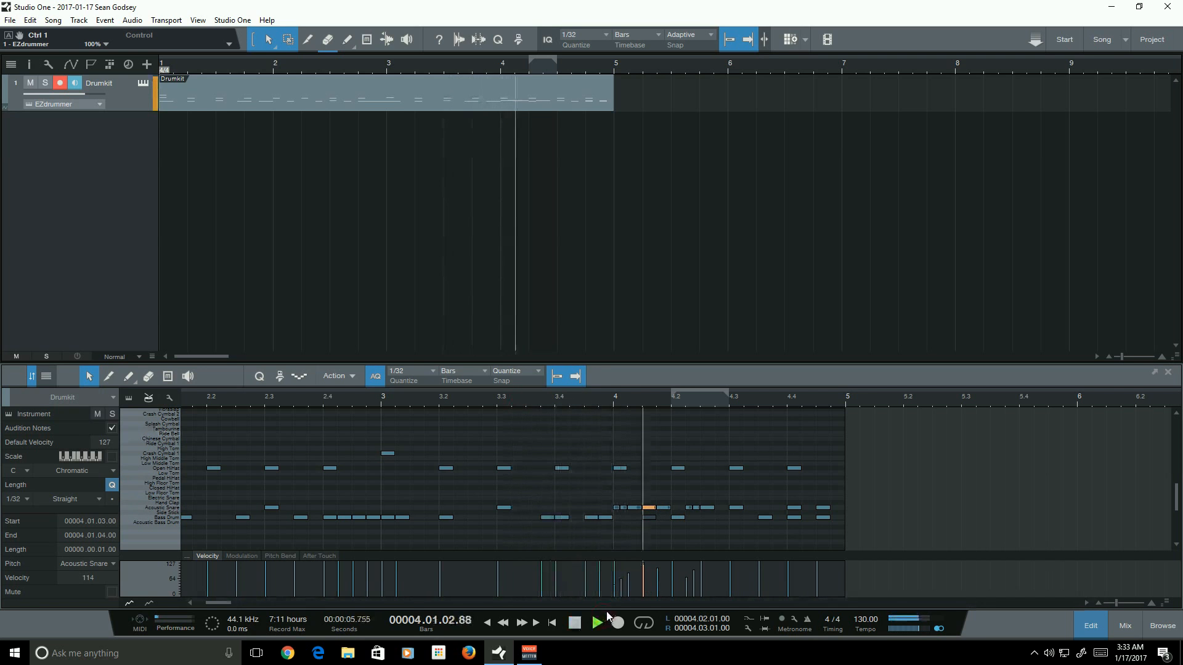
key("space")
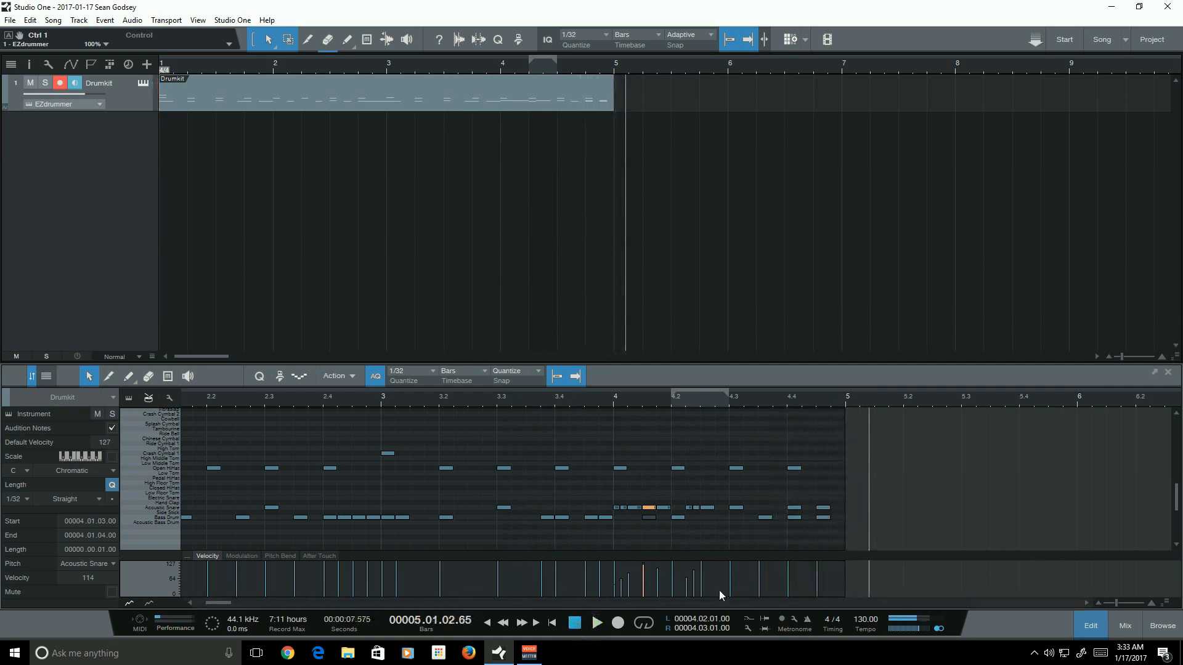
- Zoom in on bar 4 and inspect the snare fill notes around its first beat
left_click(812, 475)
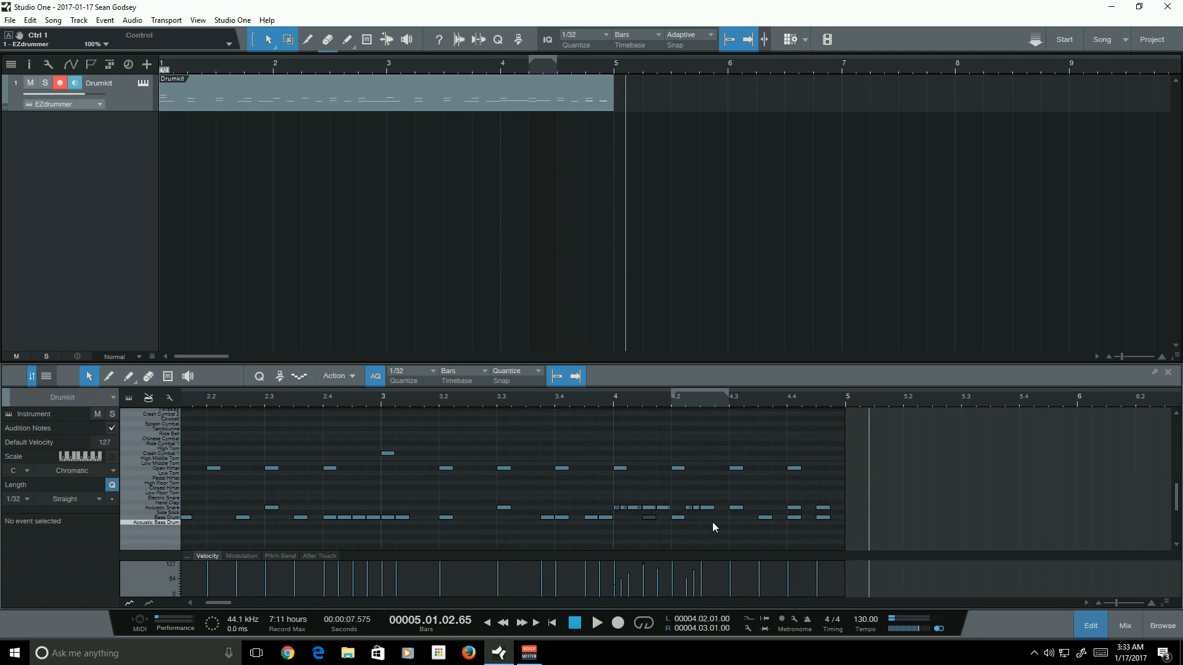
left_click_drag(1116, 603, 1119, 604)
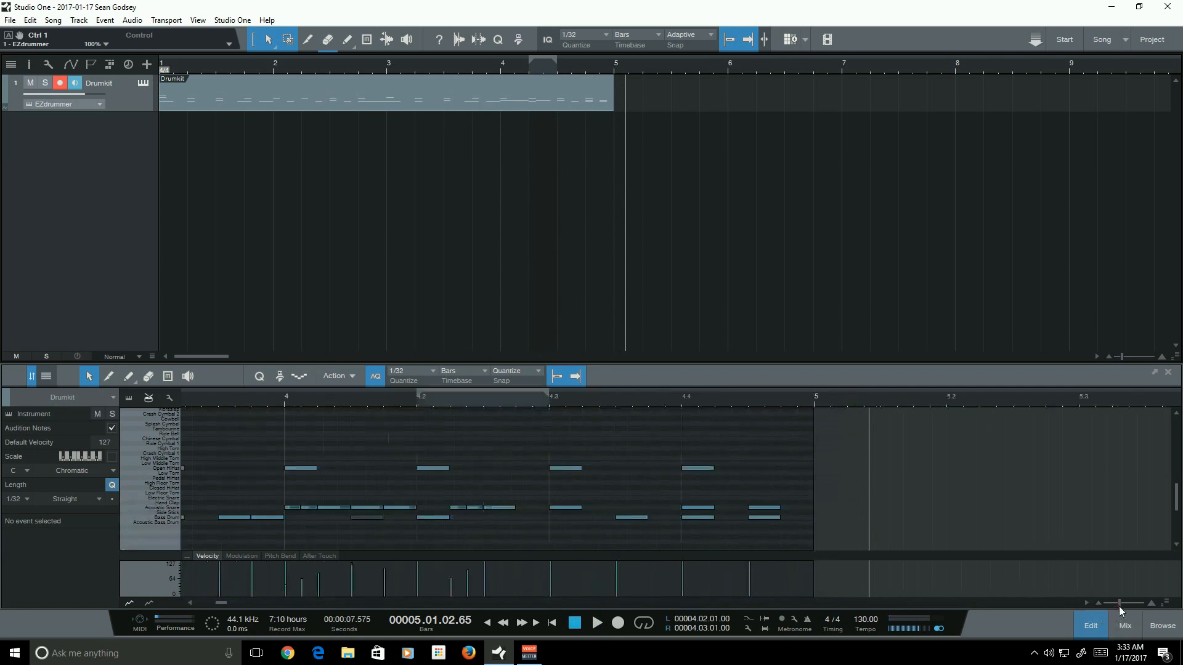
left_click_drag(225, 601, 221, 603)
left_click(525, 508)
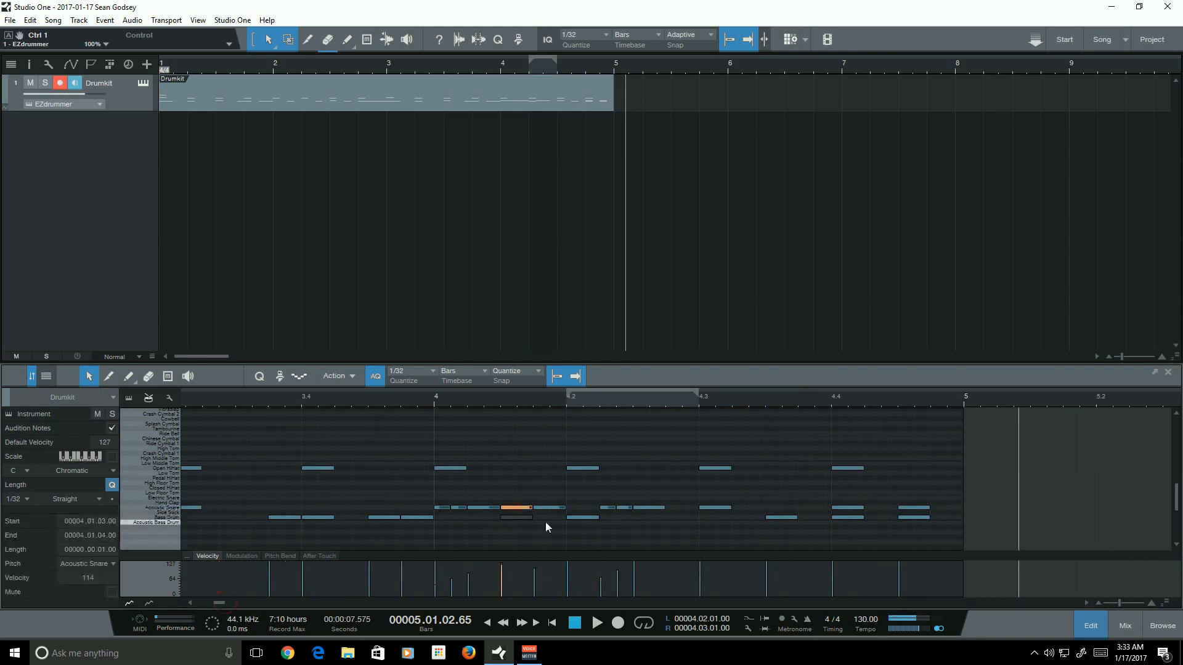
left_click(532, 491)
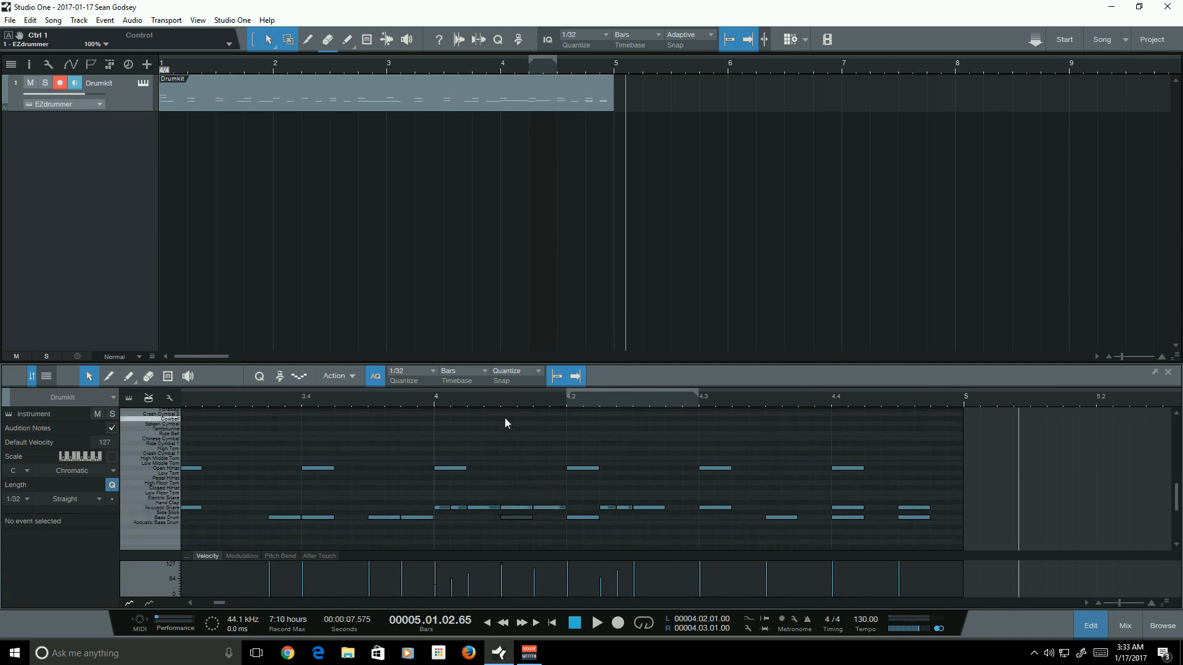
left_click(504, 398)
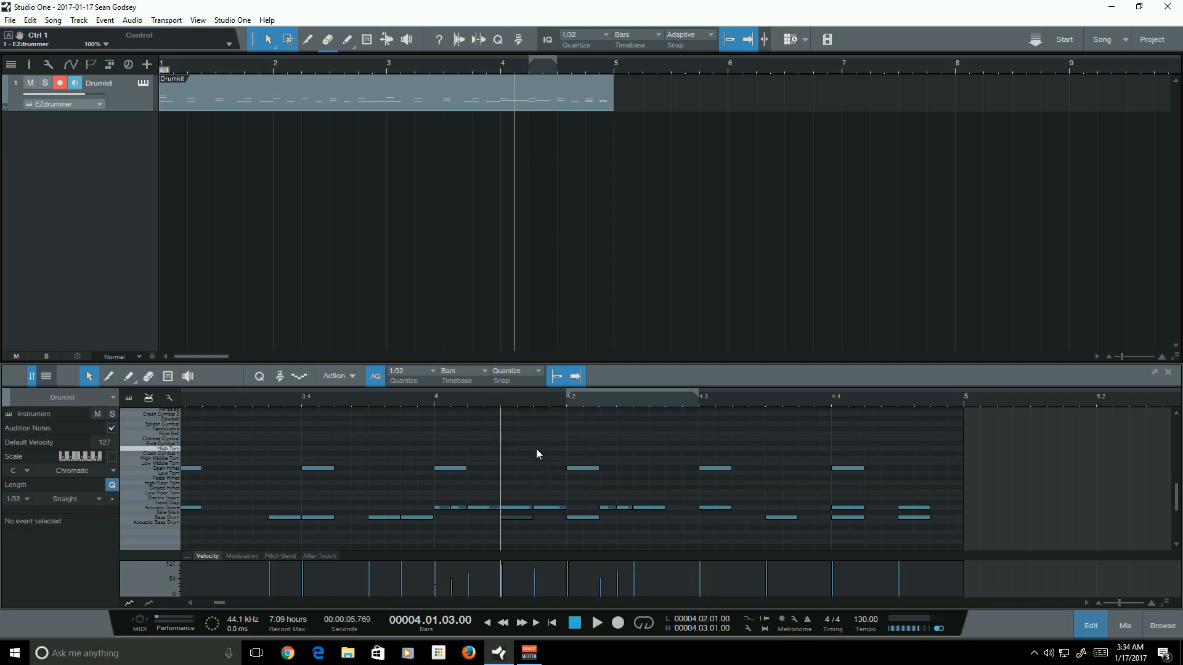
left_click(434, 406)
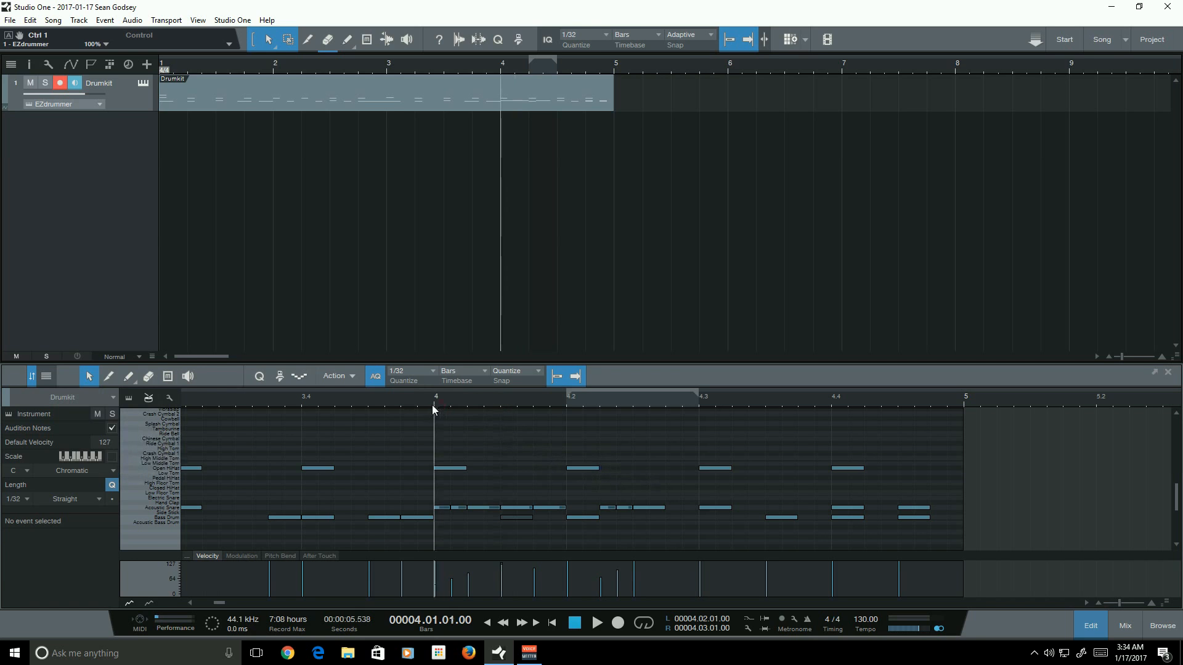
left_click(499, 400)
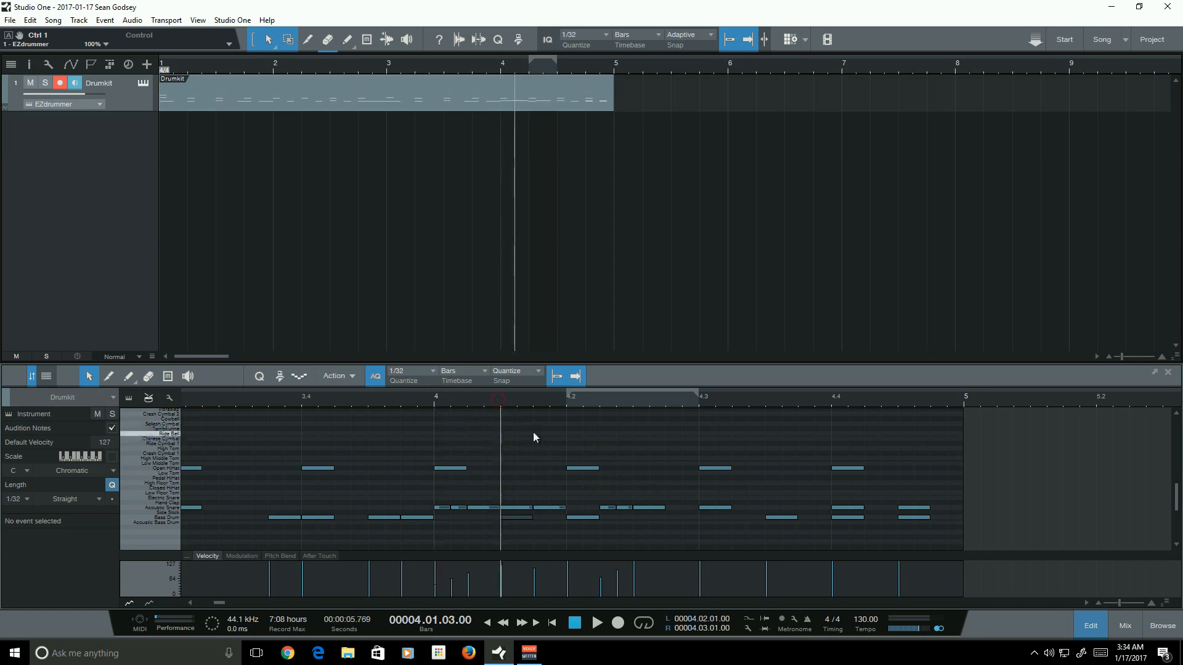
- Zoom out and play back from bar 3 to review the fill into bar 4
left_click(574, 402)
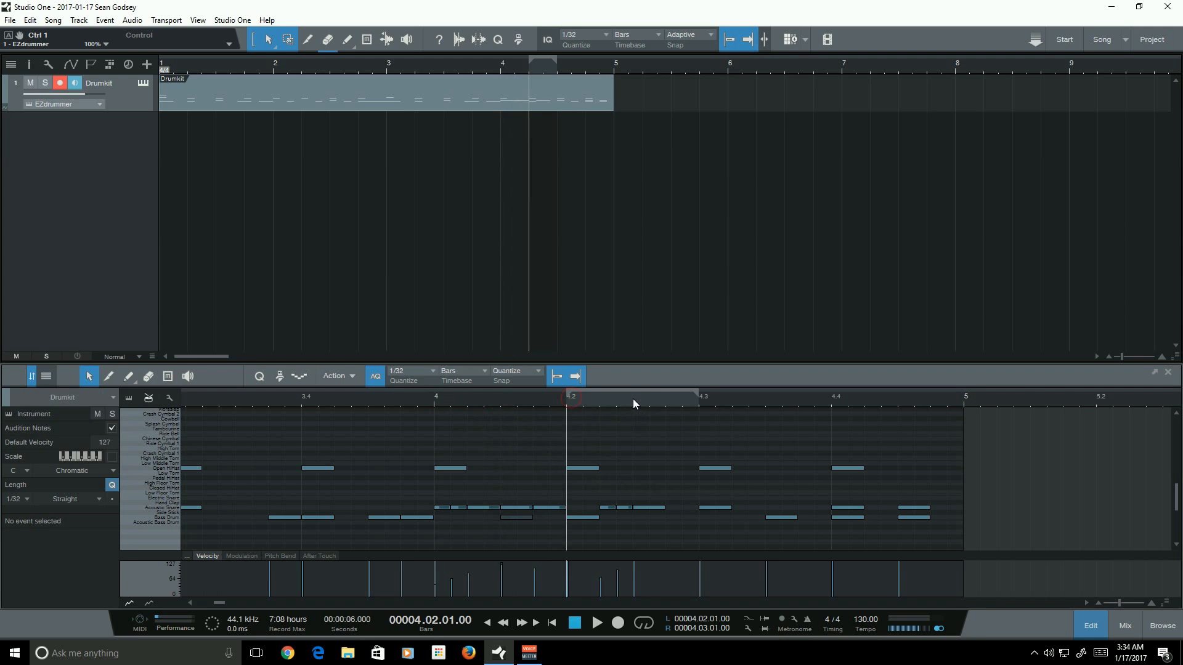
left_click(634, 401)
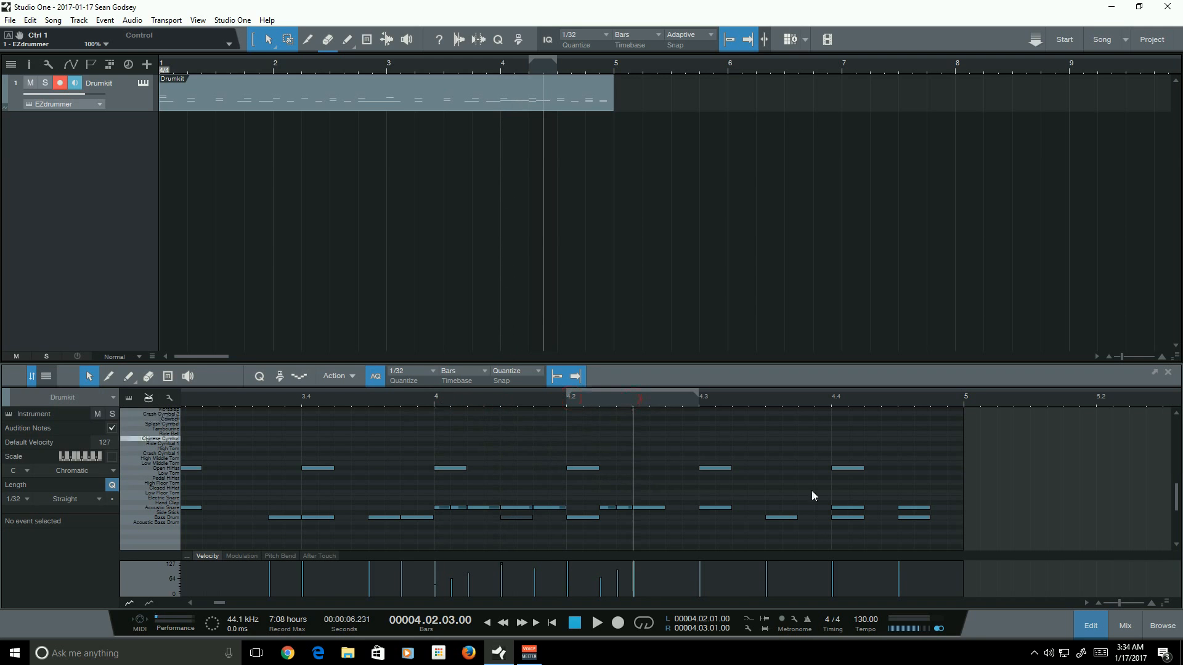
left_click_drag(1123, 606, 1116, 602)
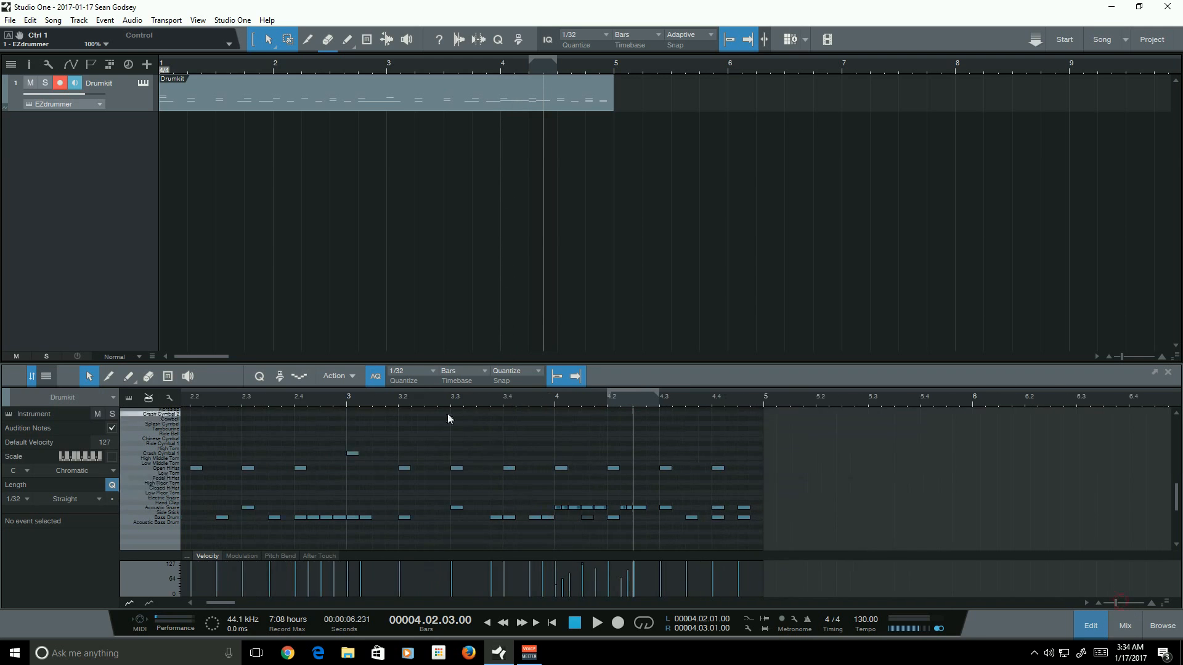
left_click(423, 401)
key("space")
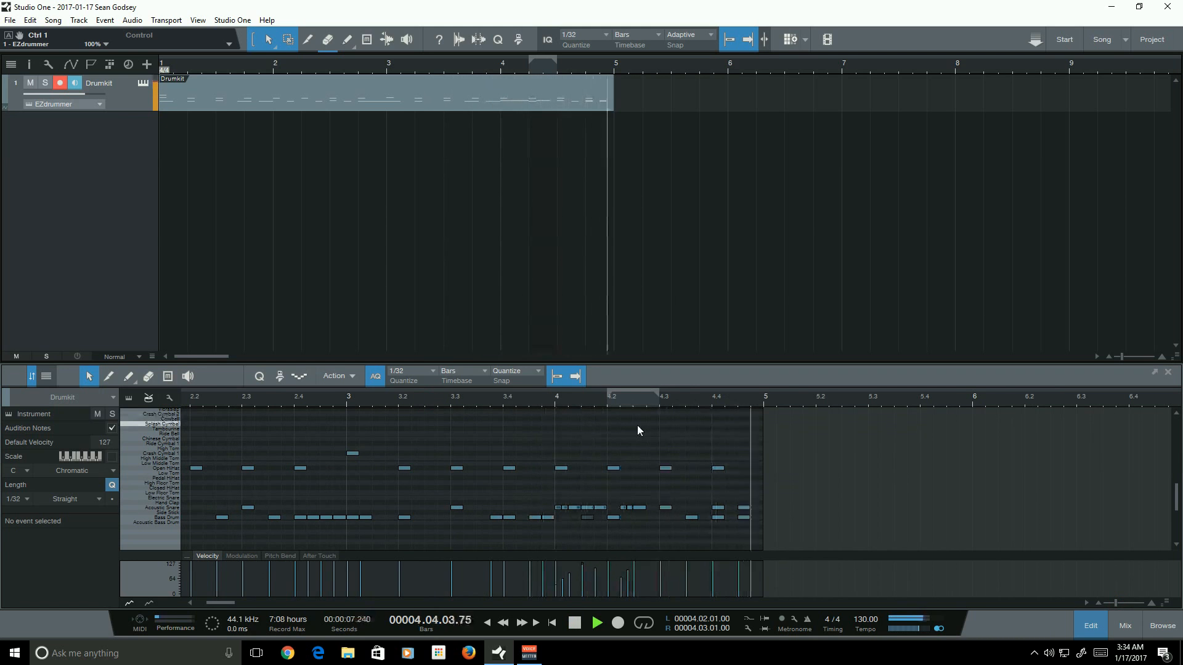
- Move the hi-hat hits on the last beat of bar 4 up to a cymbal row and duplicate one
left_click_drag(710, 500, 775, 508)
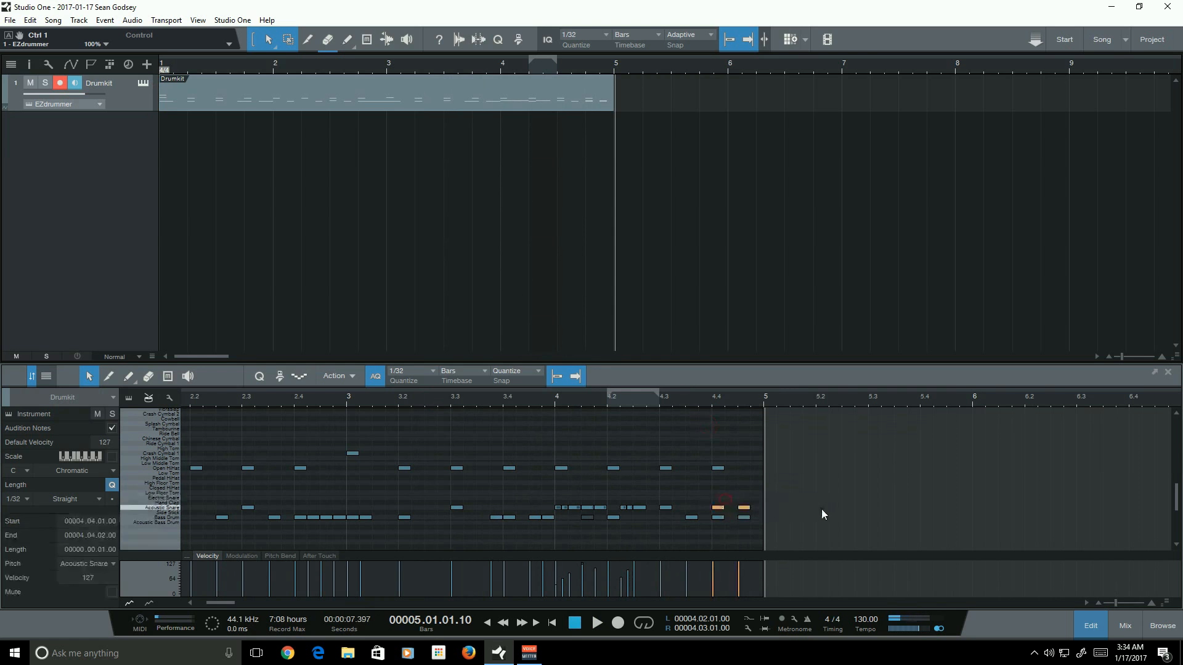
left_click(822, 509)
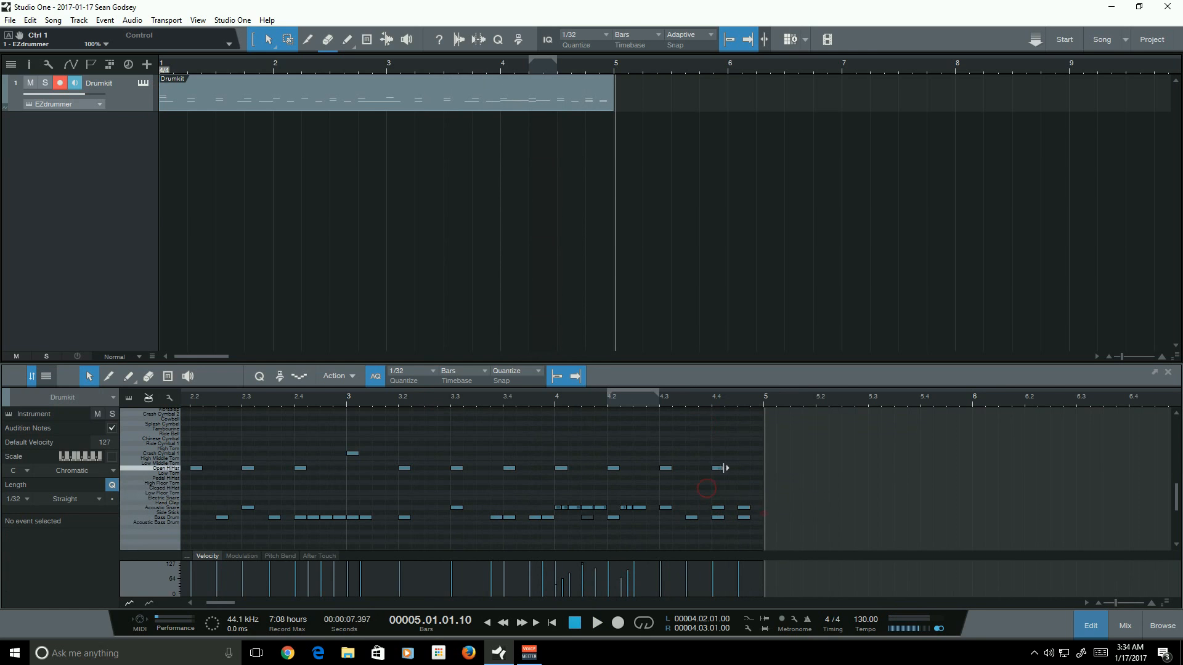
left_click(719, 467)
left_click_drag(718, 467, 743, 426)
key("d")
left_click(742, 466)
left_click(742, 466)
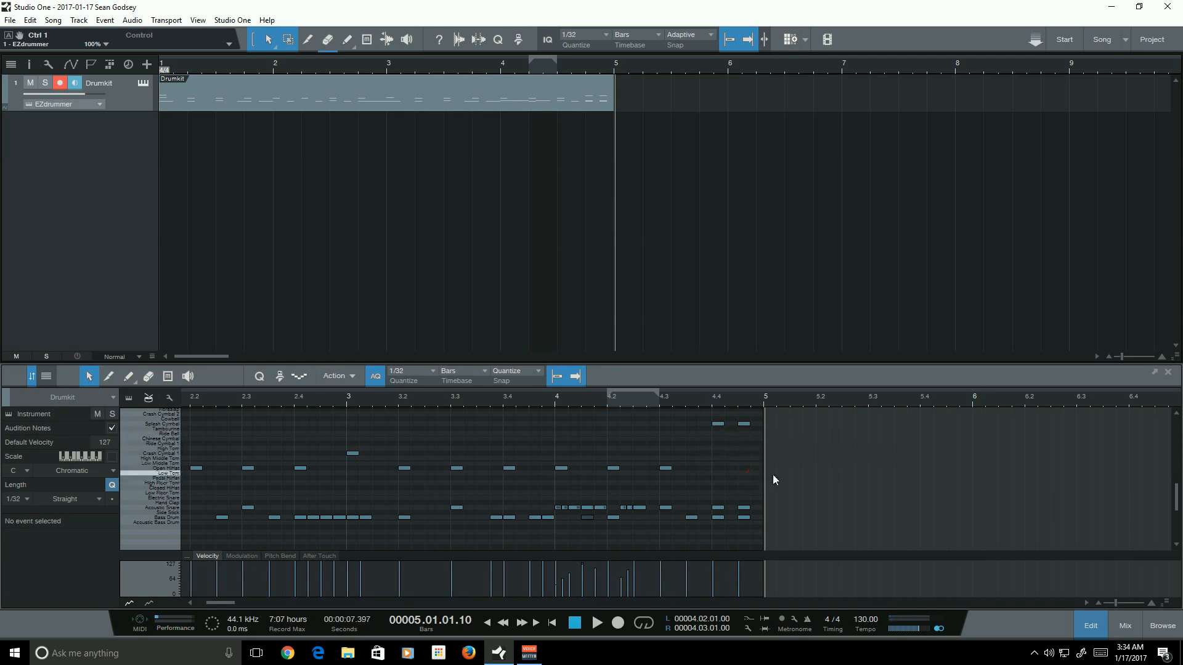
- Zoom out to all four bars and play the pattern from the start
left_click_drag(220, 601, 205, 602)
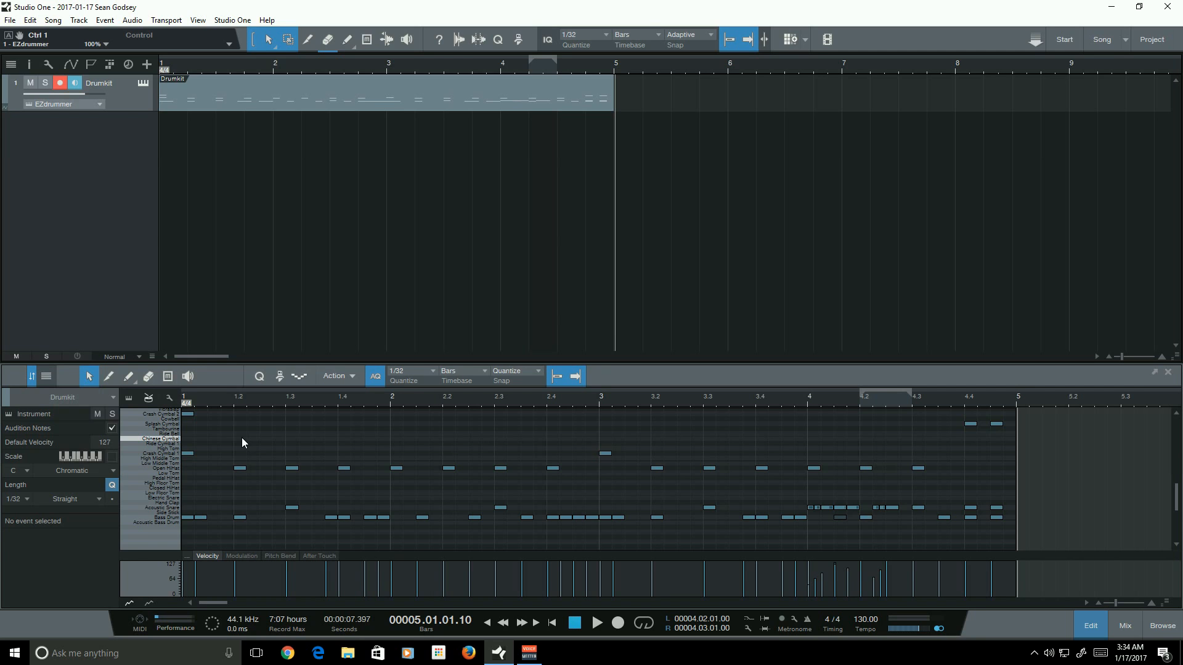
left_click(551, 625)
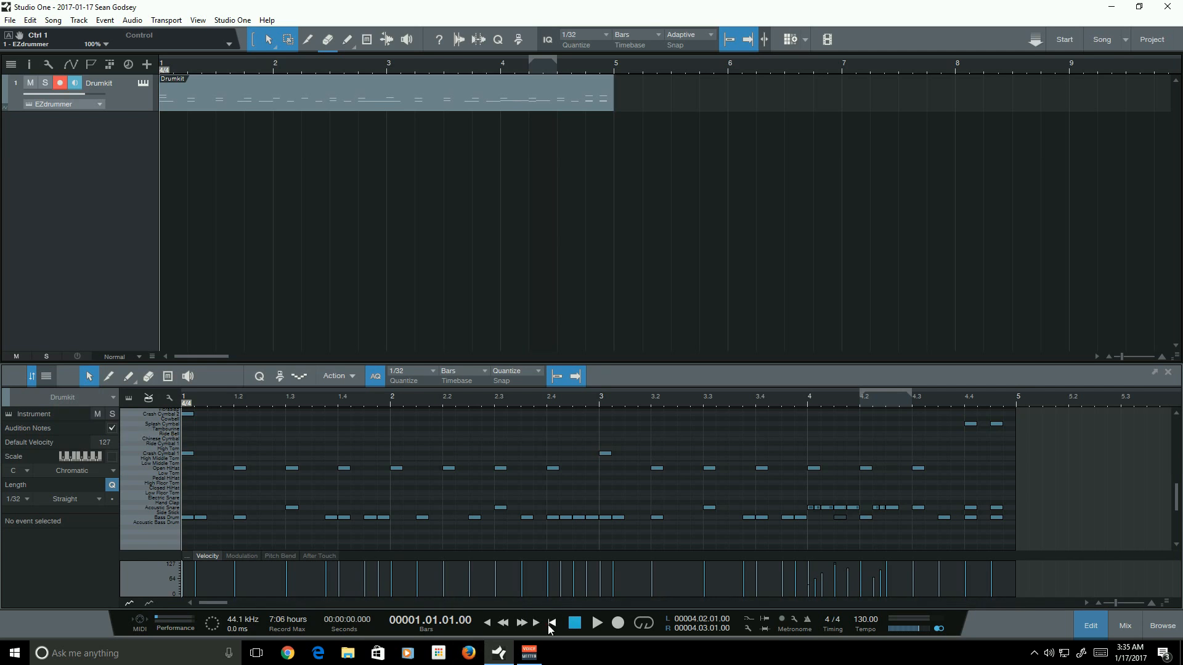
left_click_drag(203, 465, 156, 395)
left_click(245, 440)
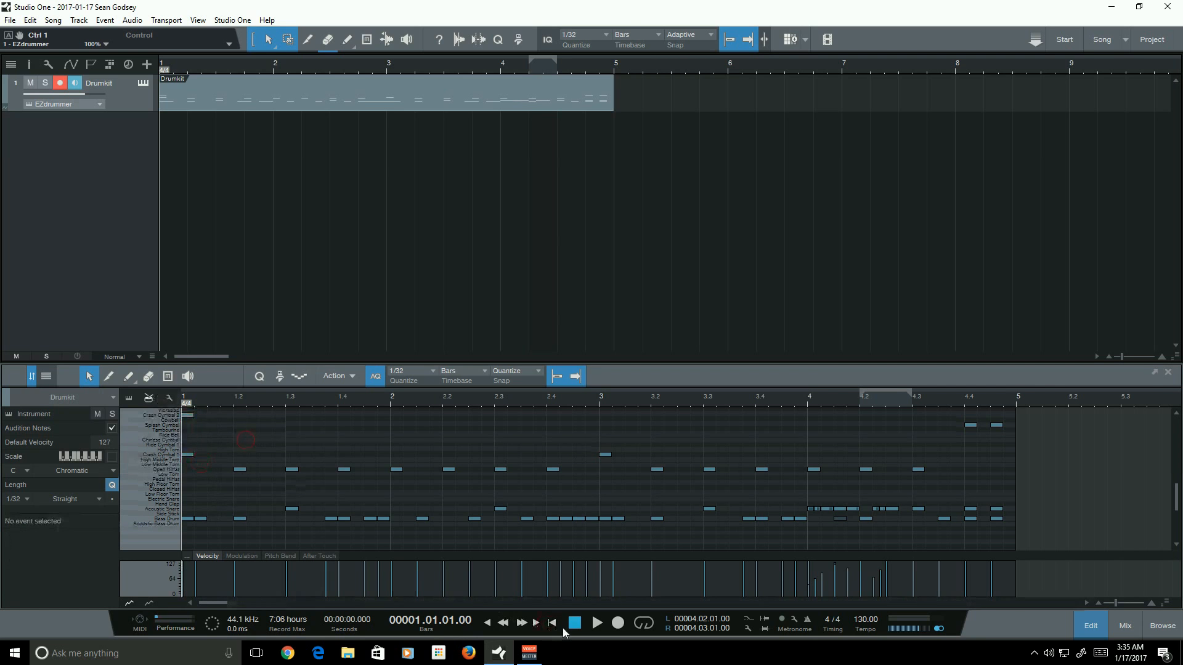
left_click(556, 625)
key("space")
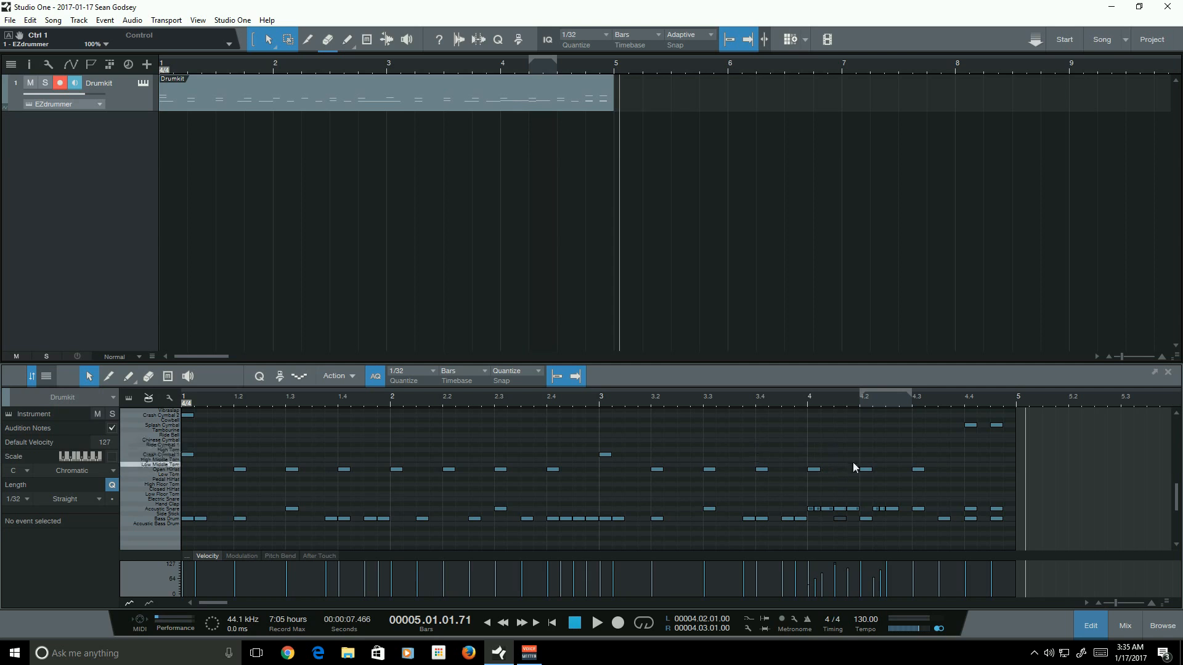
- Select the snare note at 4.1.03 and play from bar 4 to check it
left_click(839, 509)
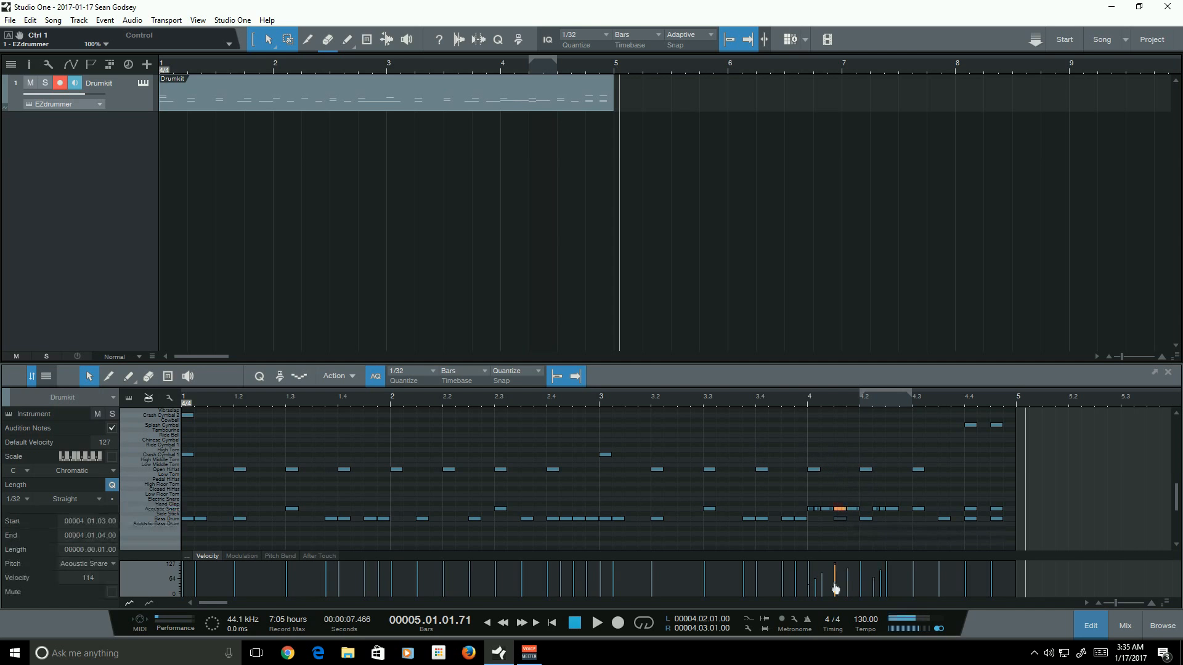
left_click(811, 401)
key("space")
key("space")
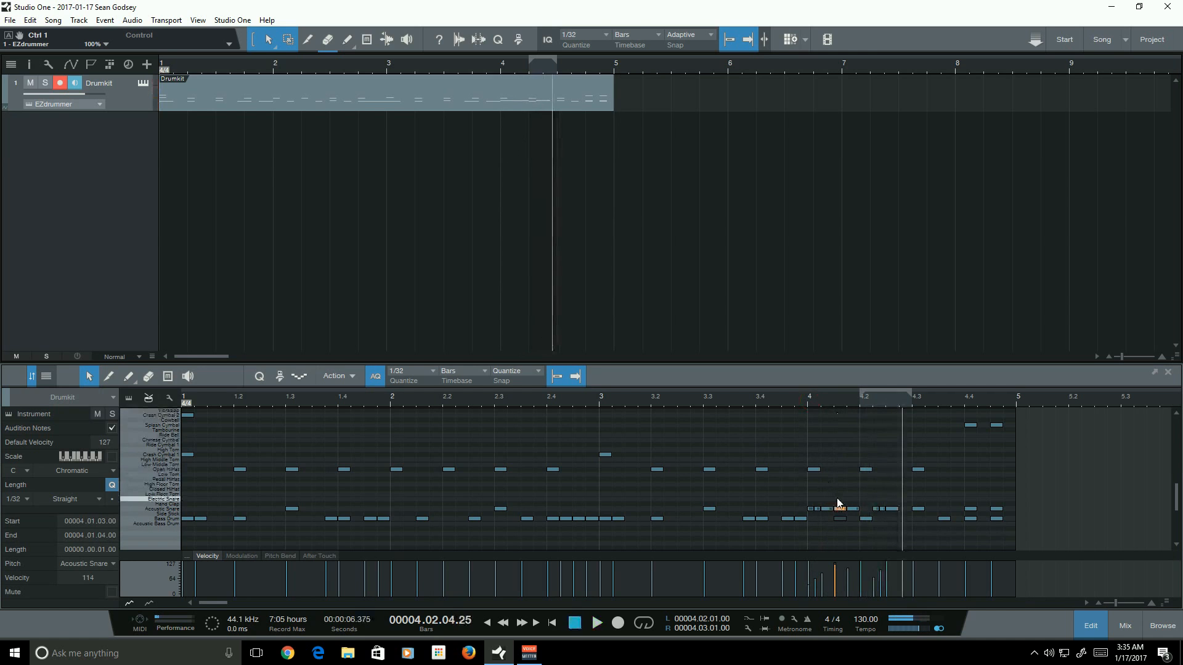
left_click(835, 400)
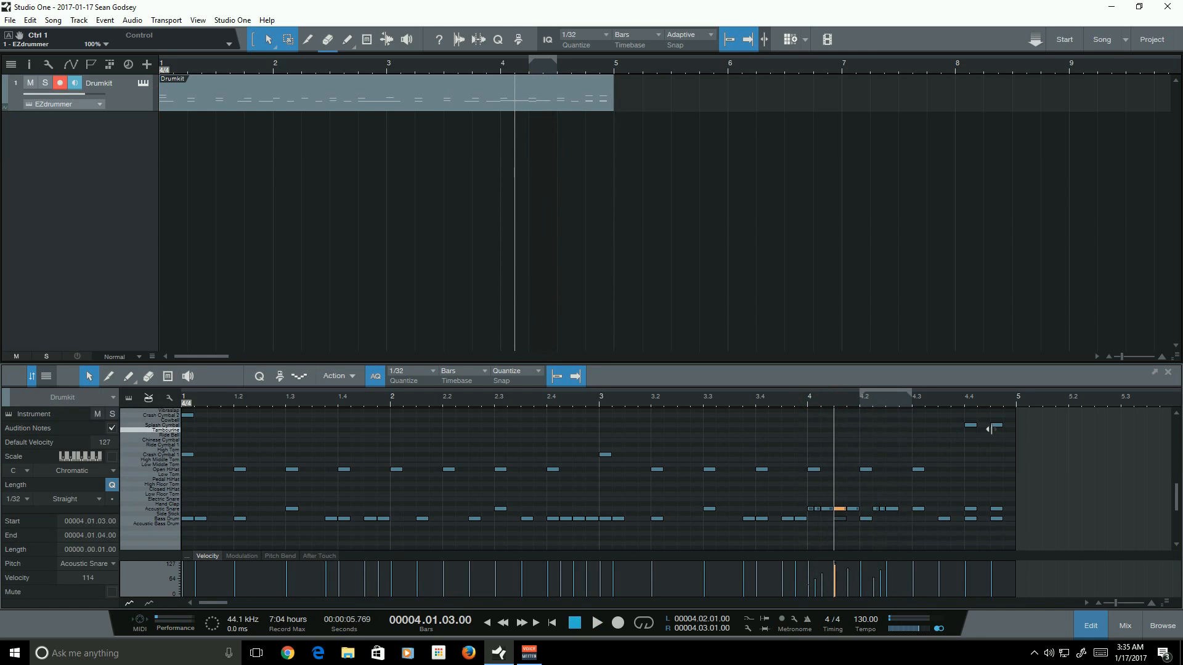
- Paint a Splash Cymbal note at 4.1.03 with the Pencil tool and play it back
left_click(128, 376)
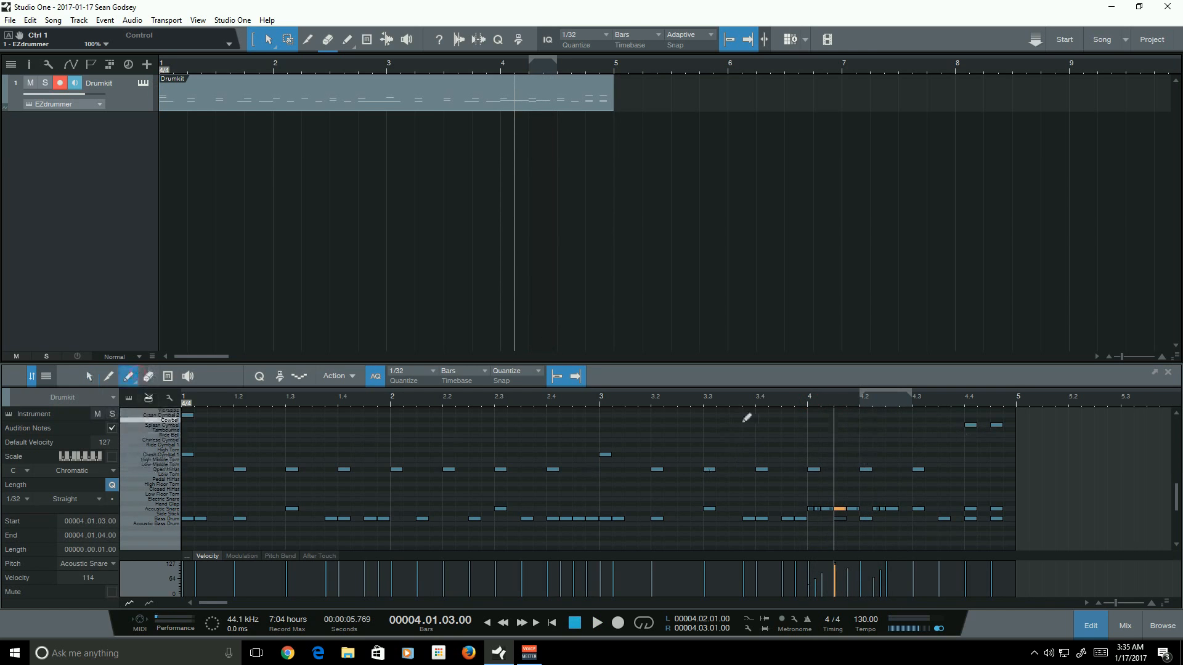
left_click(841, 425)
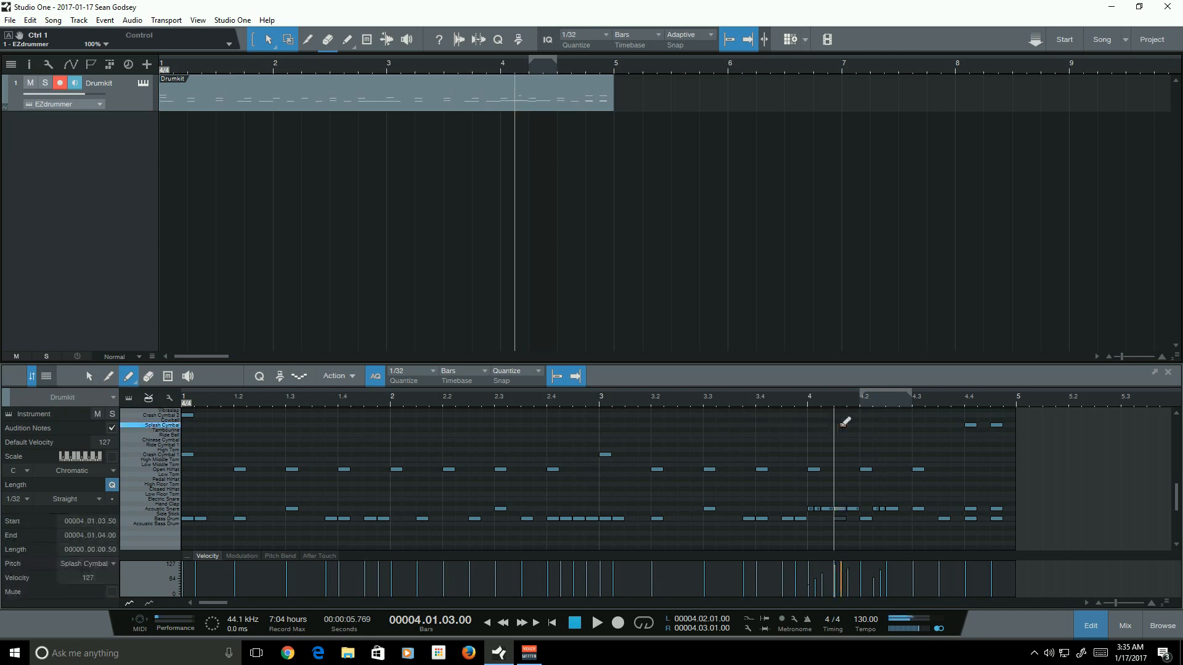
left_click(842, 424)
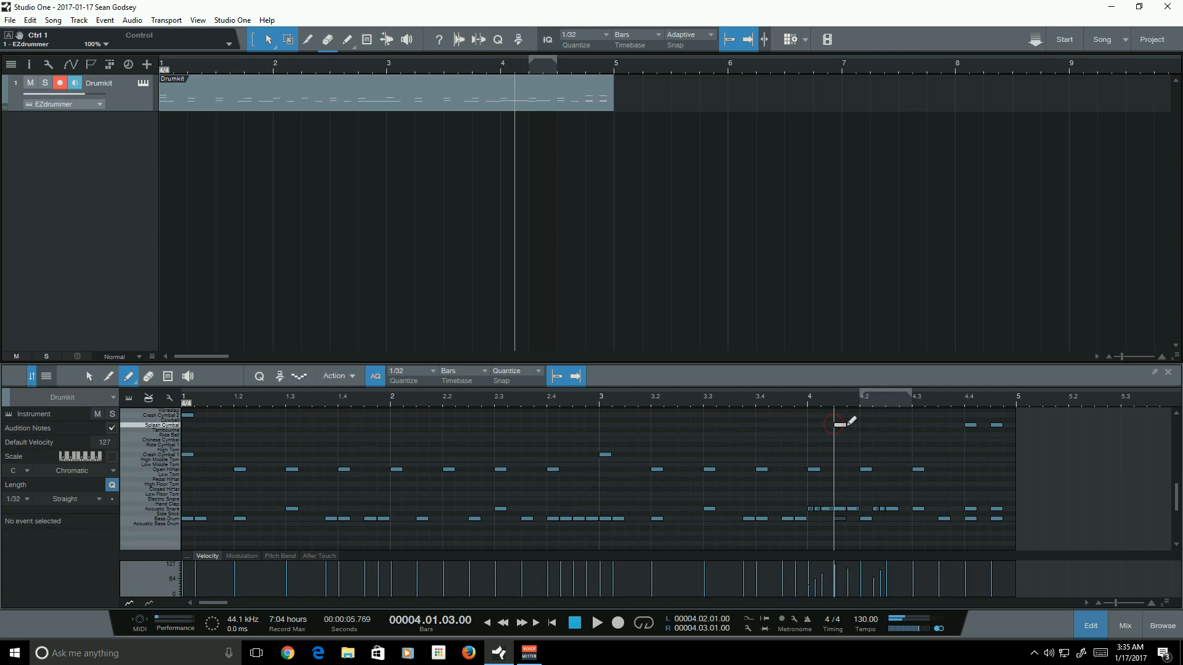
key("space")
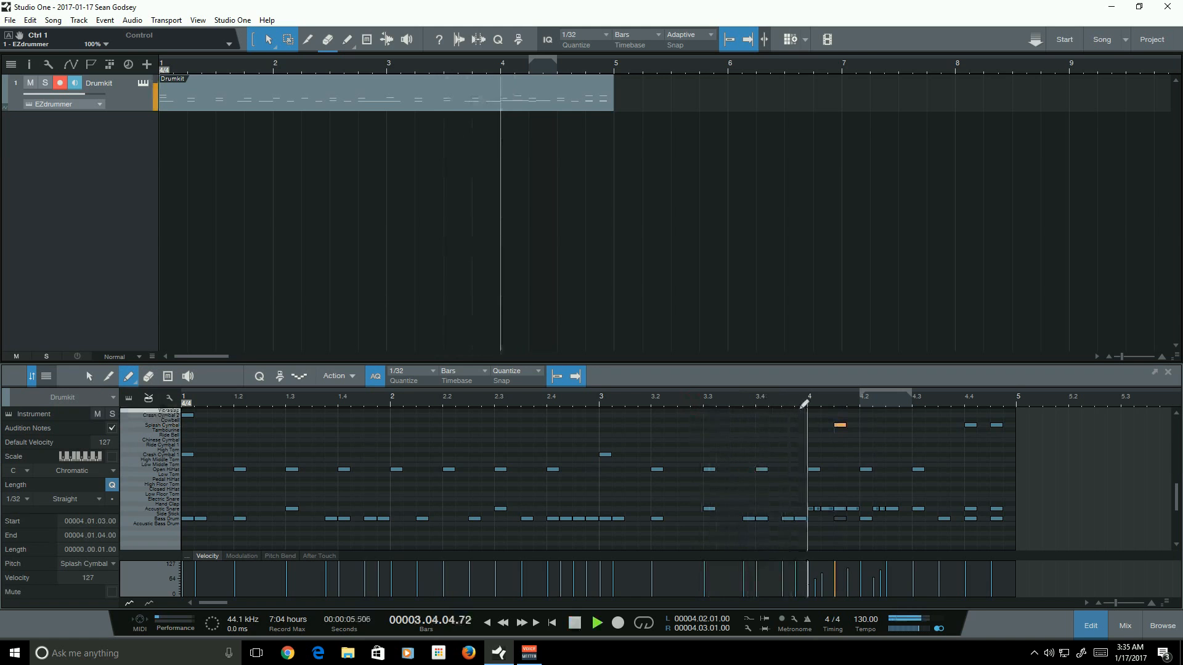
left_click(545, 405)
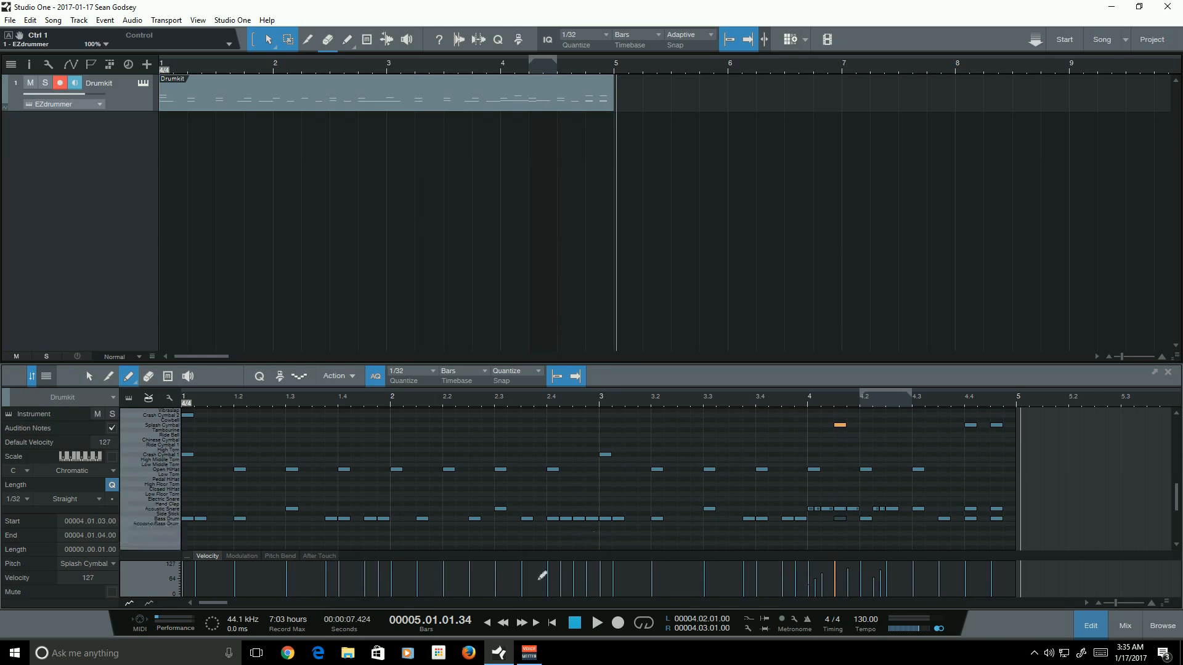
- Mute and unmute the splash cymbal note while playing back to compare
left_click(168, 376)
left_click_drag(821, 439, 895, 430)
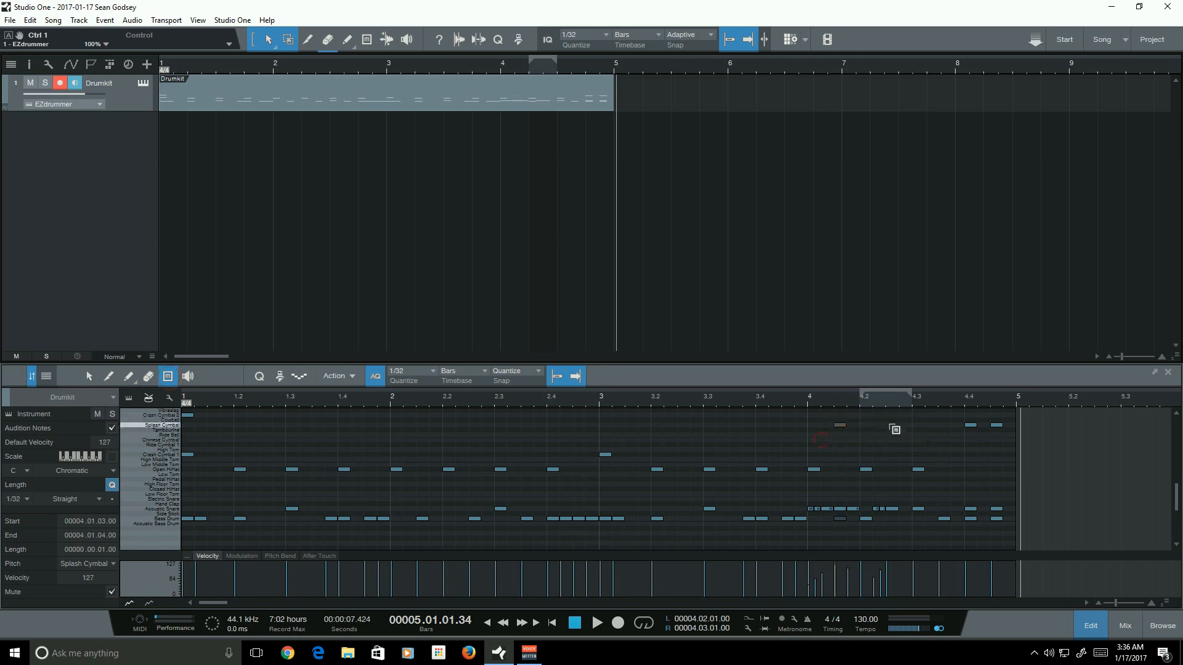
left_click(794, 402)
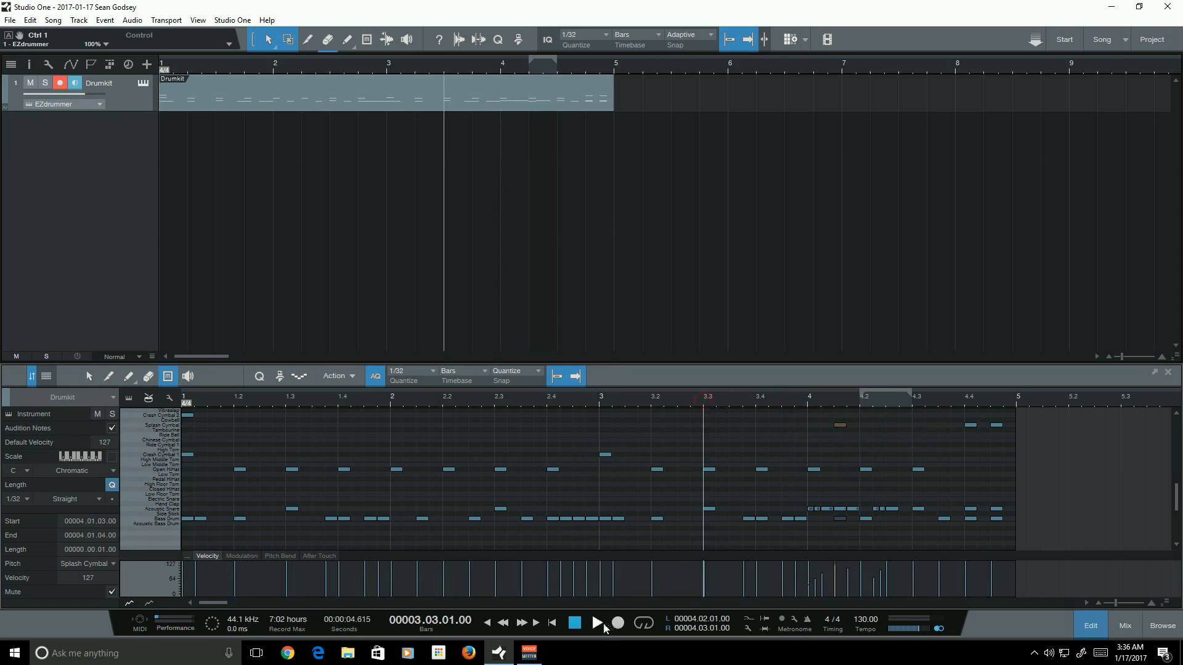
left_click(594, 621)
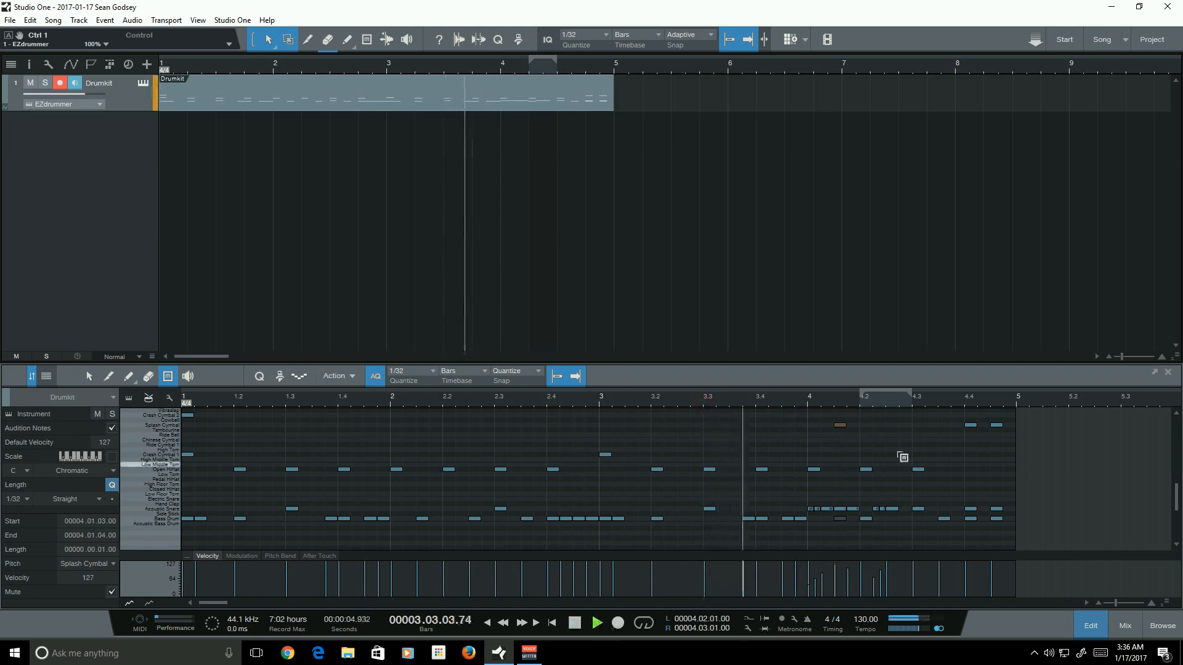
left_click(838, 425)
left_click(776, 402)
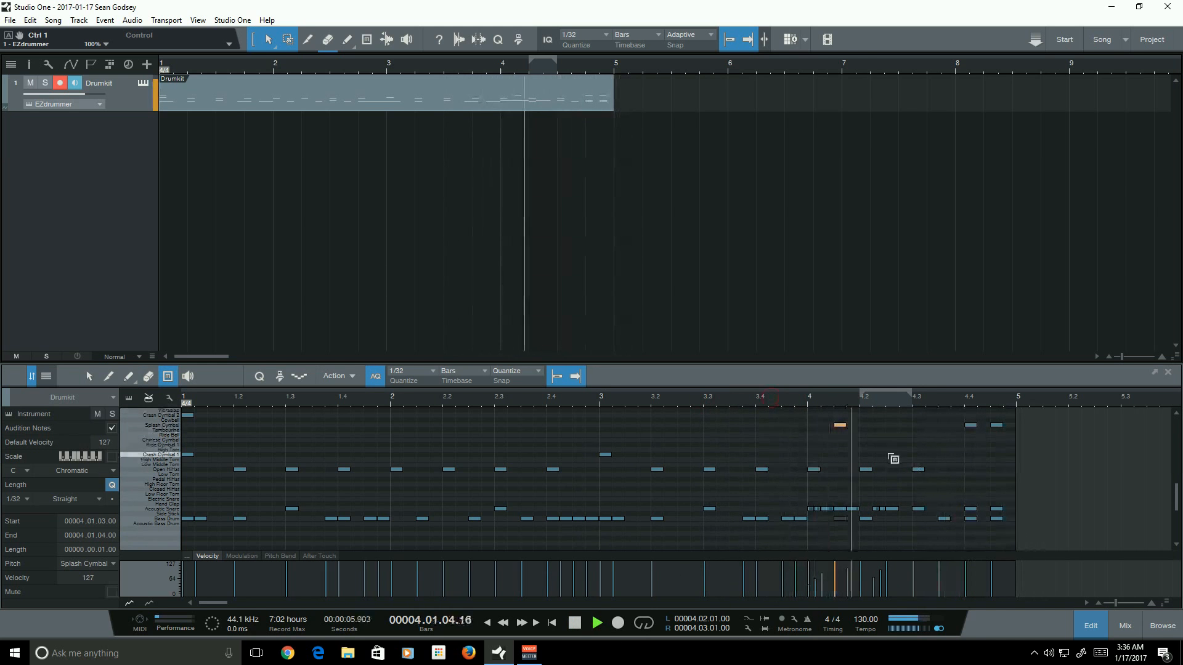
key("space")
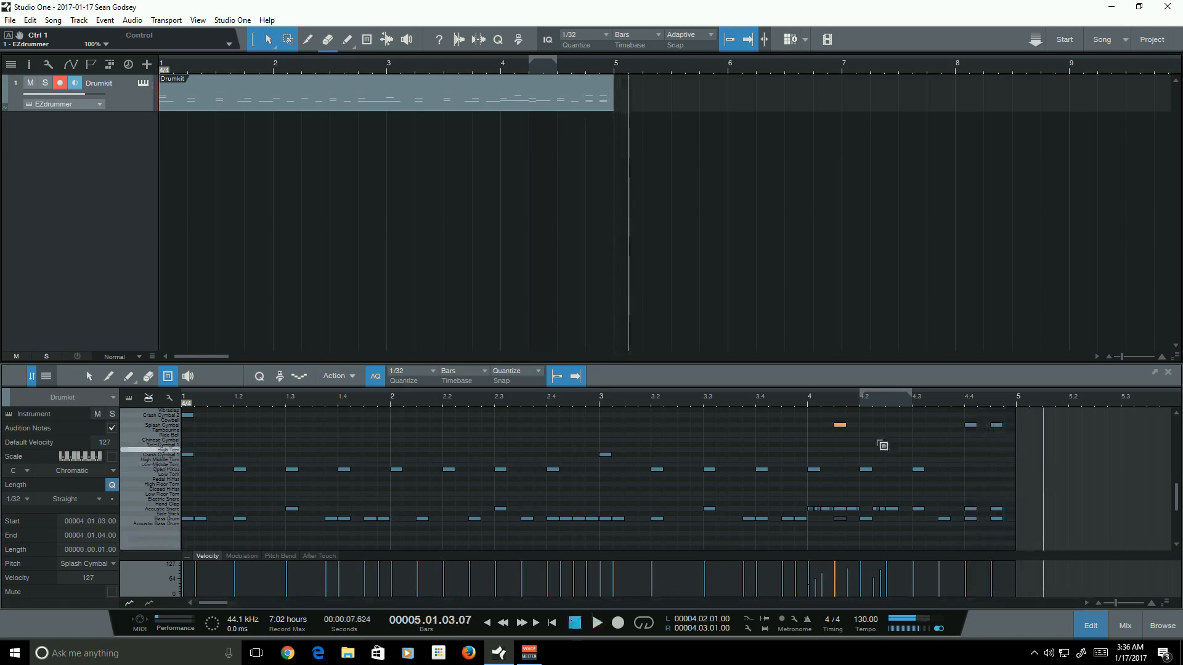
- Scroll the drum note list and play the pattern from the start
left_click(88, 378)
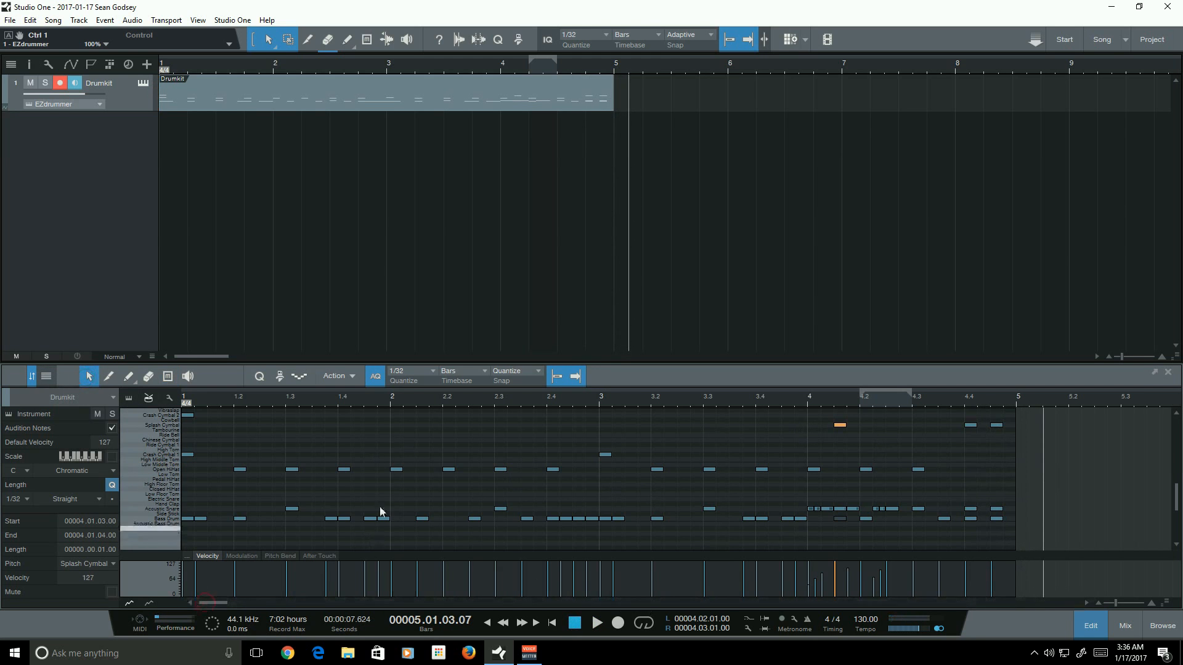
scroll(412, 459, "down", 2)
scroll(461, 483, "up", 1)
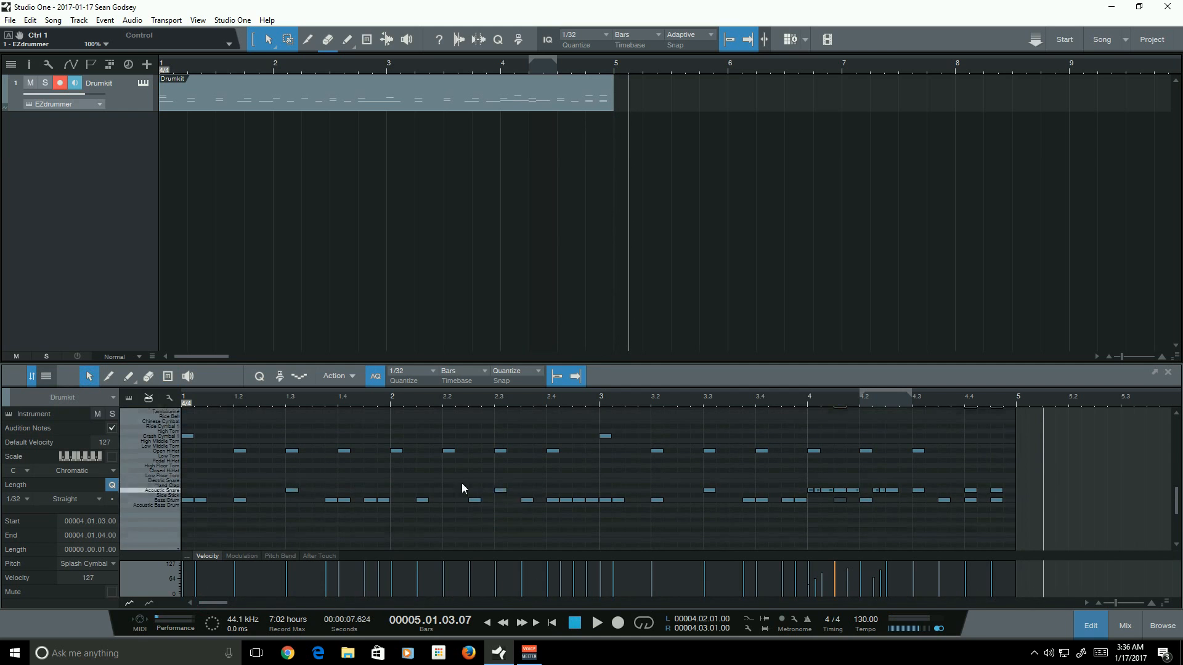
left_click(552, 622)
scroll(500, 488, "up", 2)
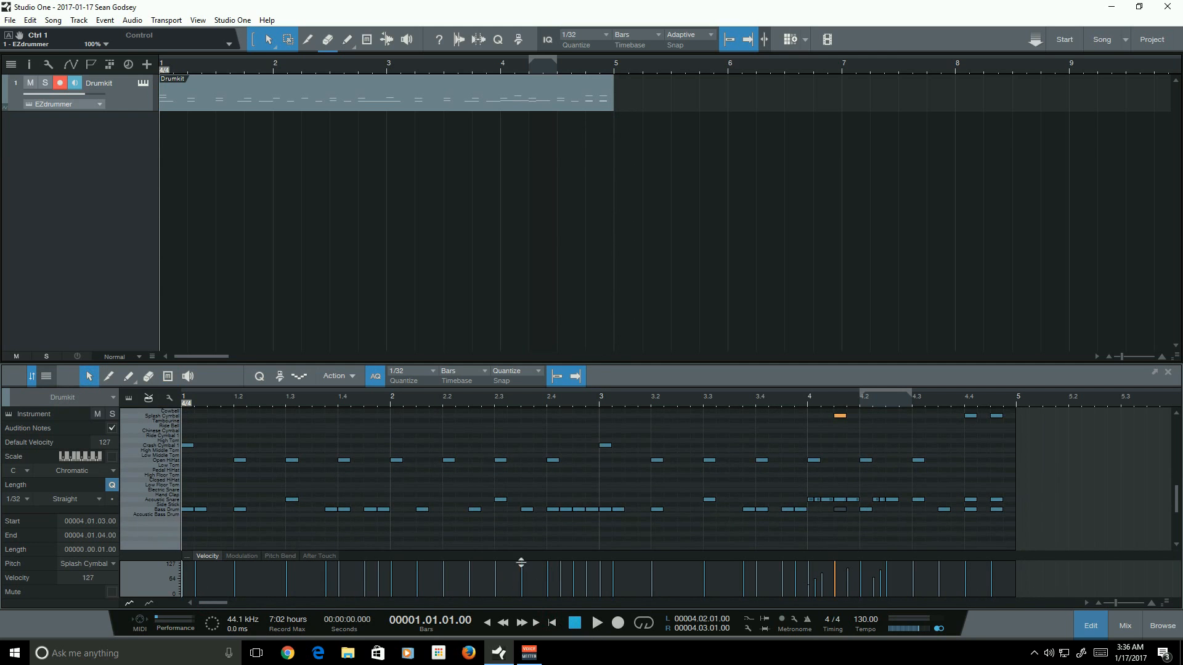
left_click(597, 623)
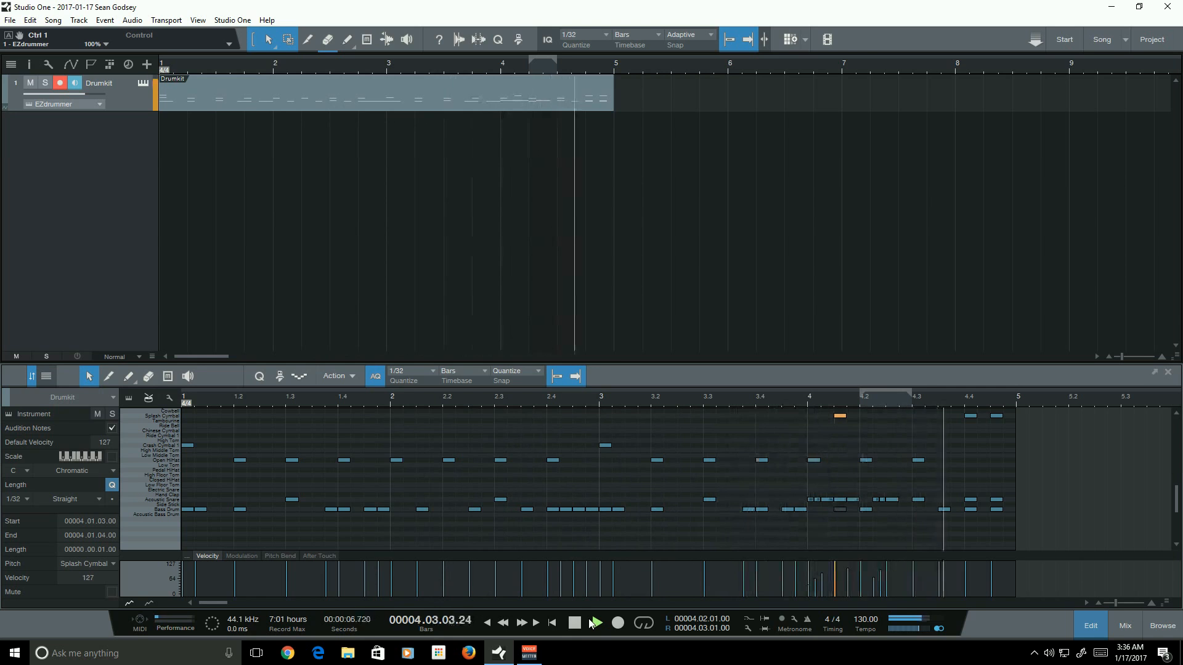
- Mute the kick note on beat 2 of bar 2 and the hi-hat notes on its first two beats, then play
left_click(168, 377)
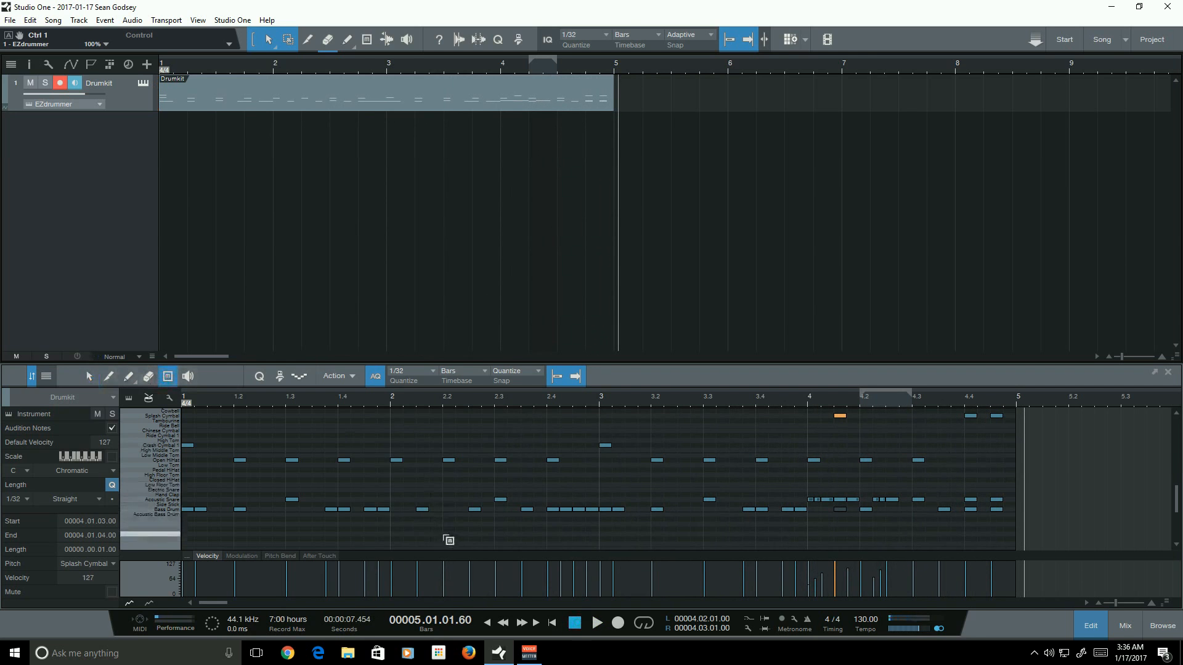
left_click(416, 511)
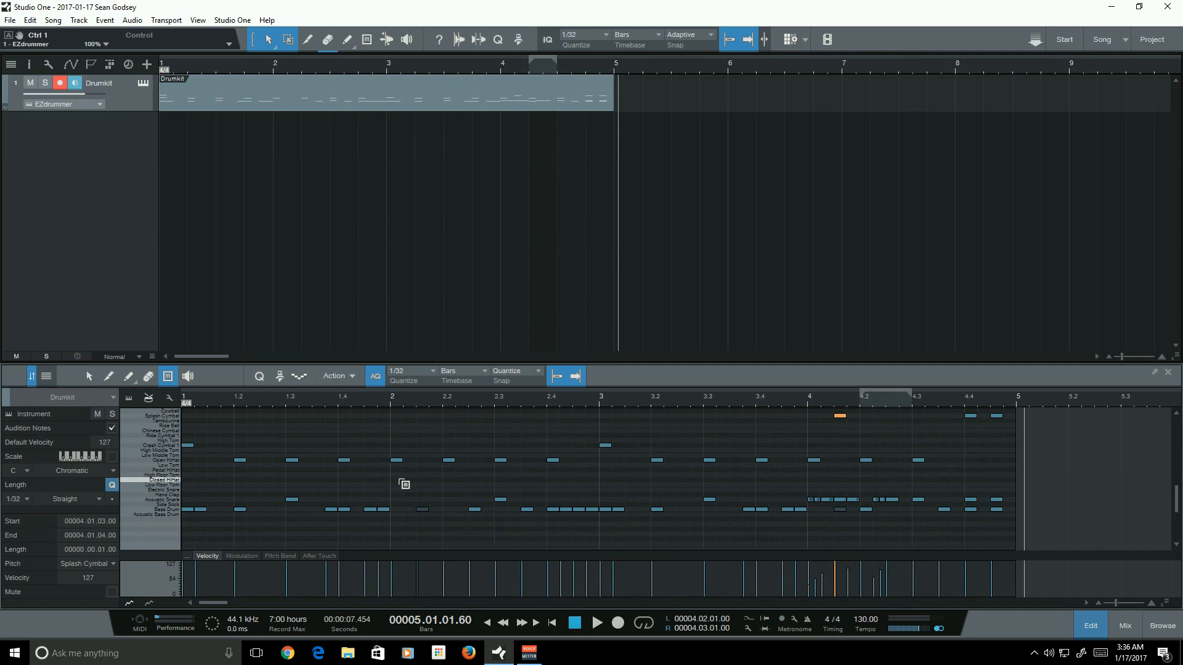
left_click_drag(397, 448, 463, 481)
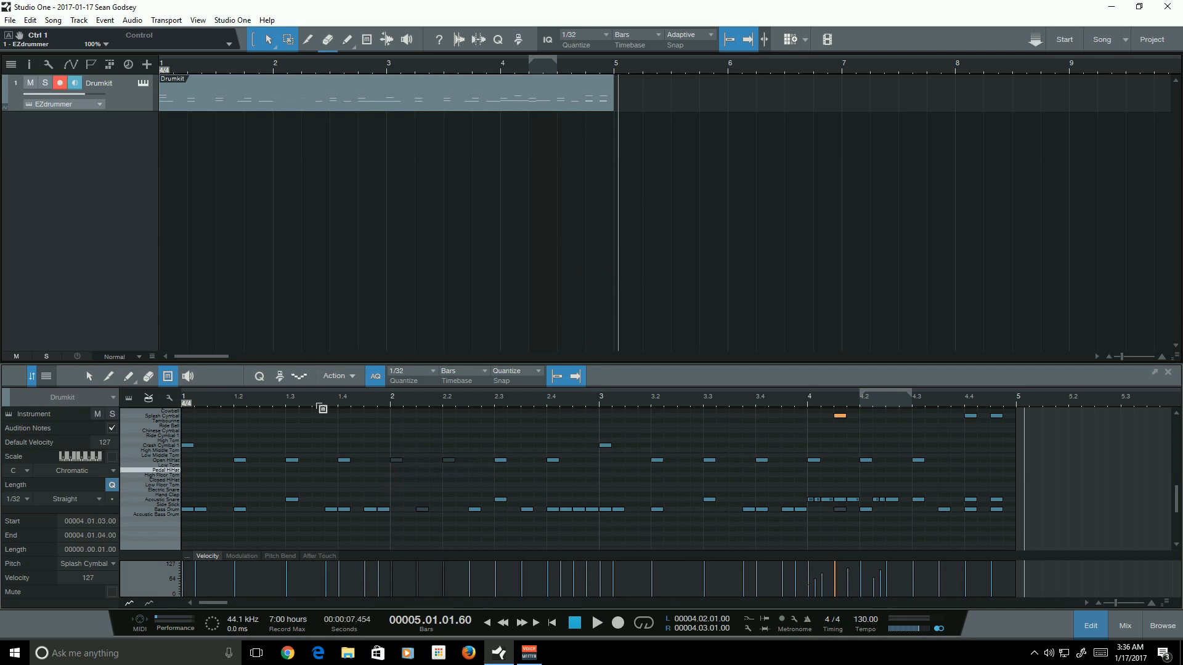
left_click(89, 376)
left_click(553, 623)
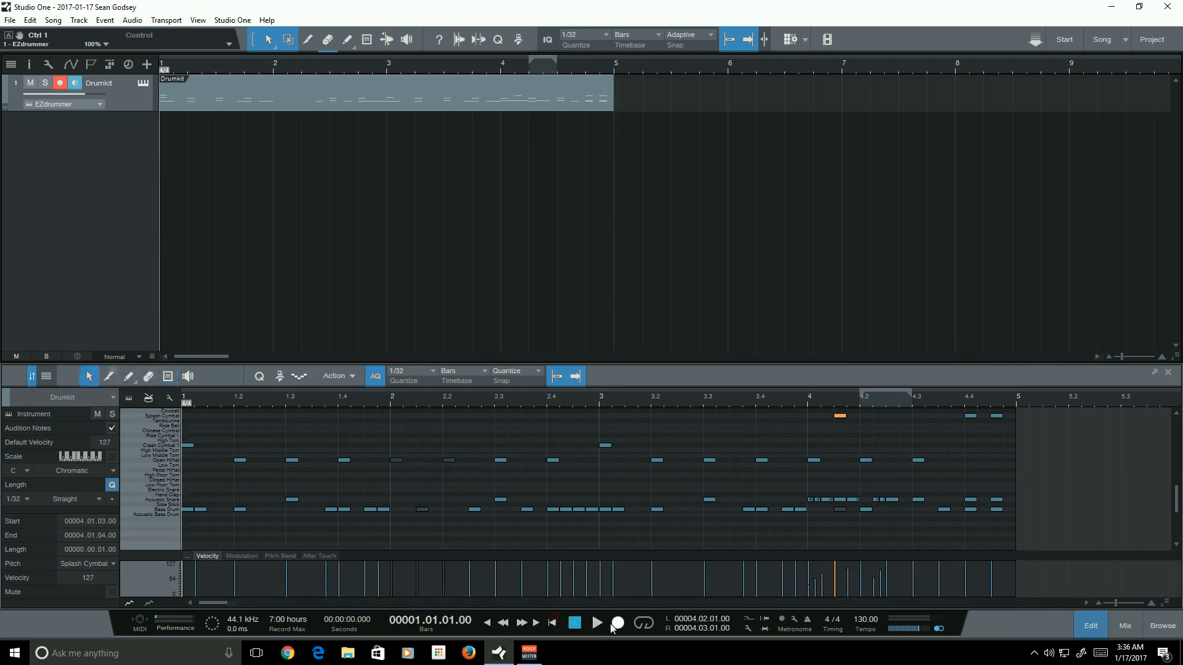
left_click(597, 623)
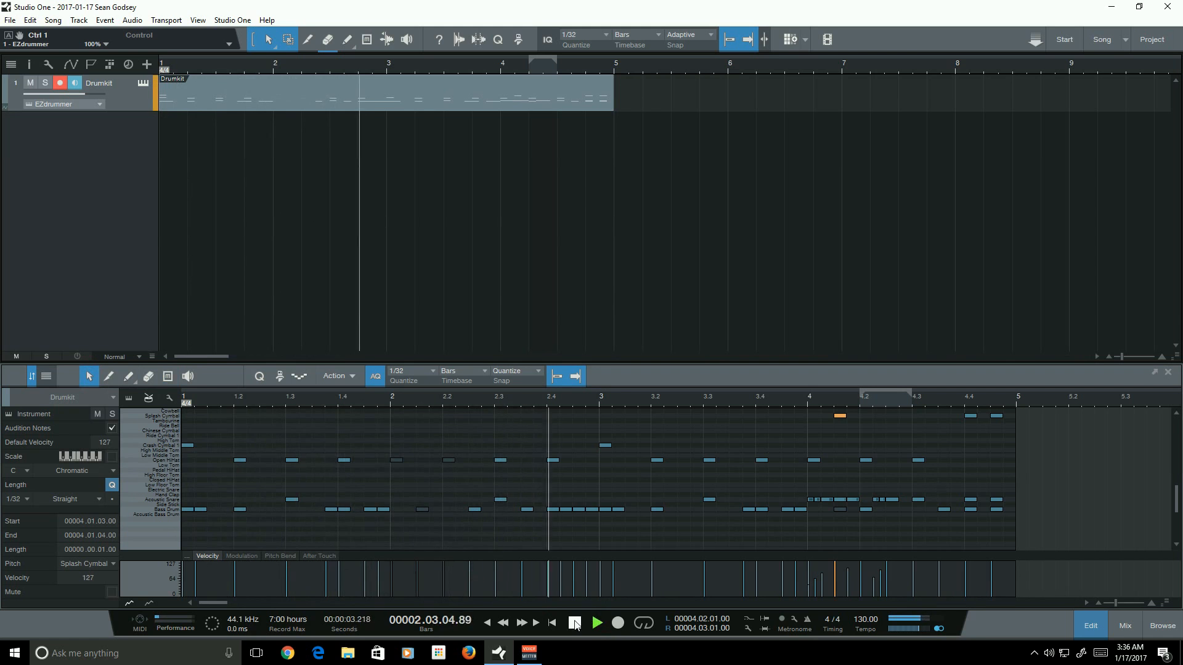
left_click(574, 623)
- Paint a Crash Cymbal 2 note at the start of bar 2
scroll(367, 467, "up", 2)
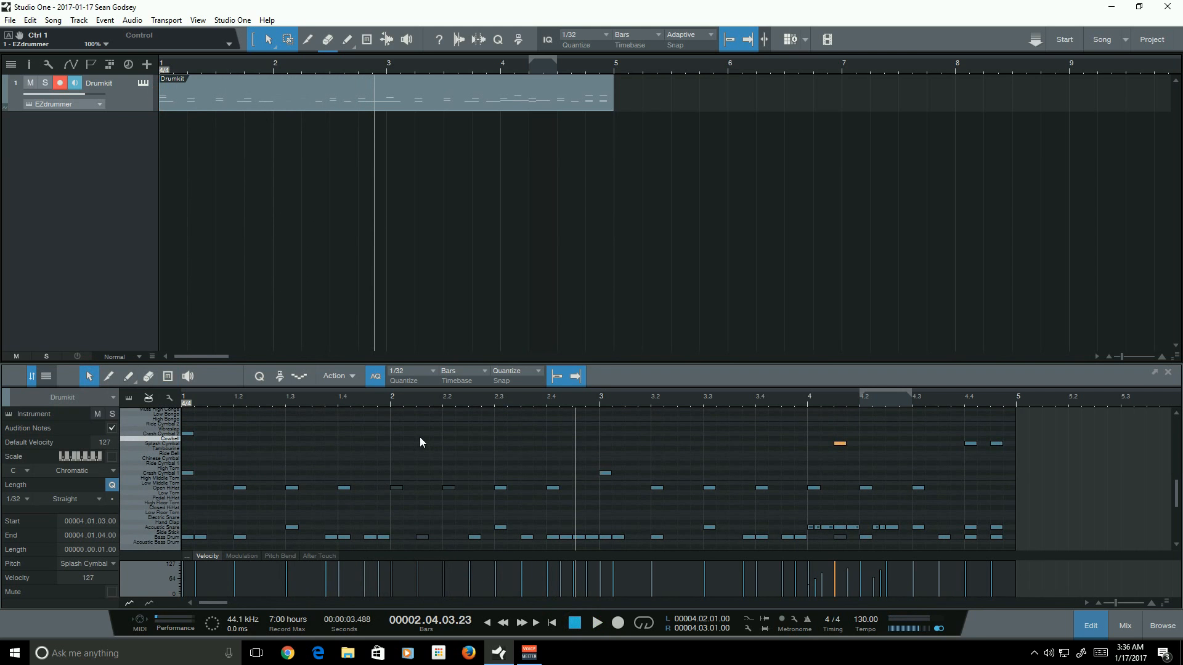
left_click(124, 381)
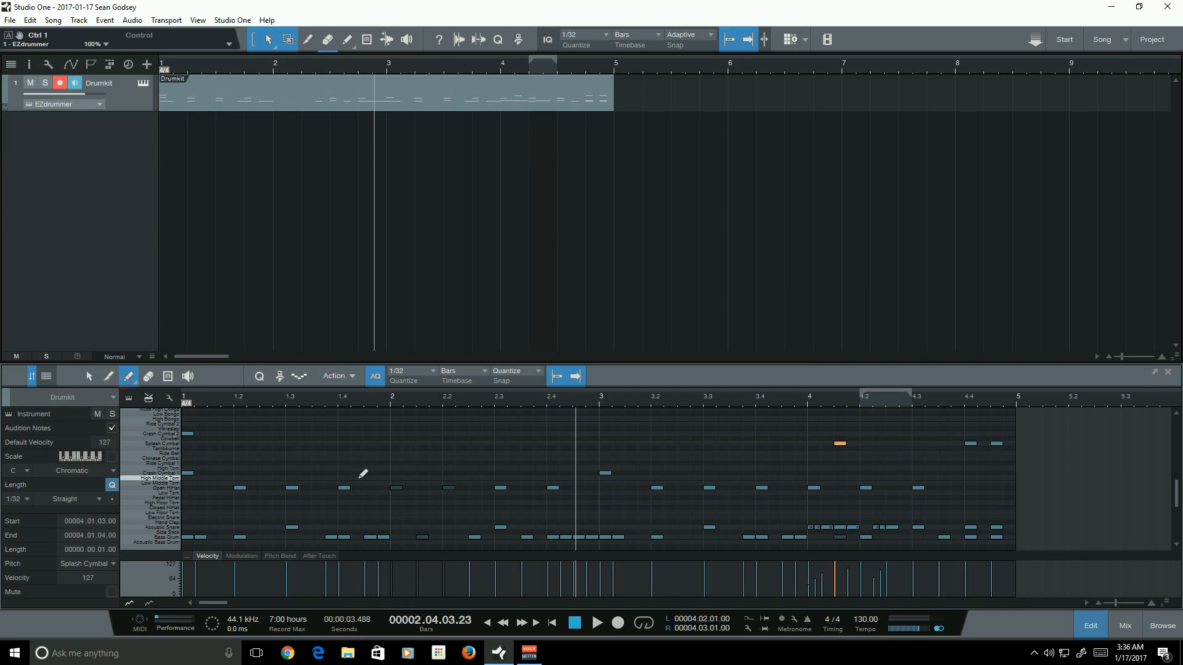
left_click(394, 435)
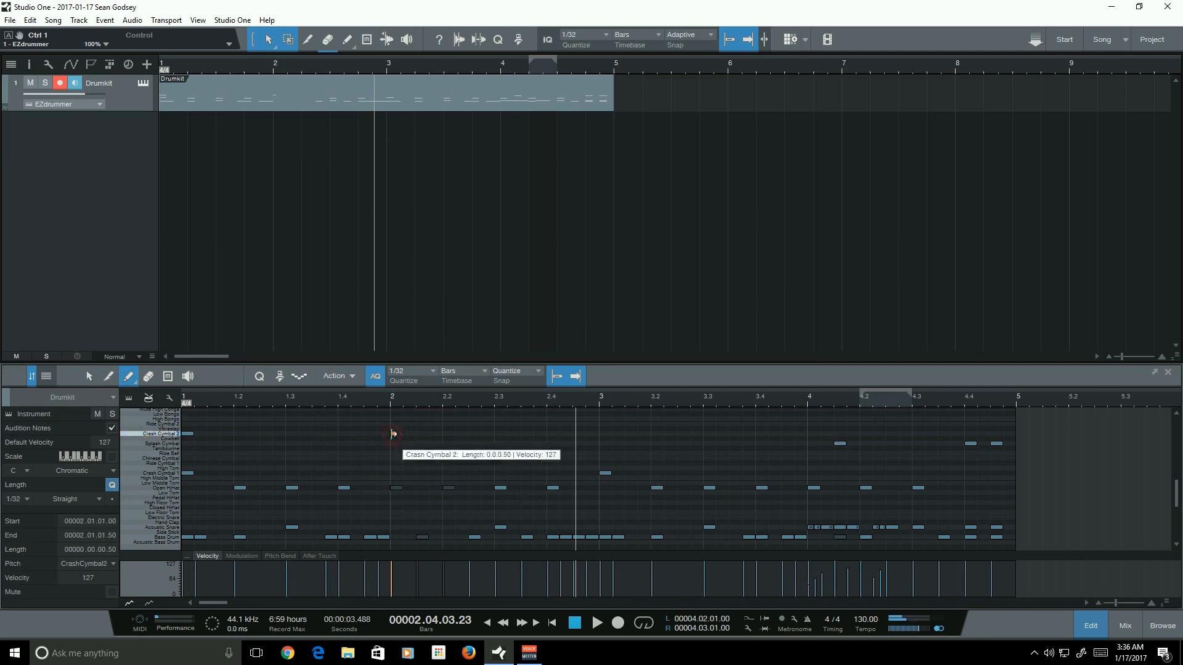
- Lengthen the Crash Cymbal 2 note at the start of bar 2 to one sixteenth
left_click_drag(399, 438, 405, 438)
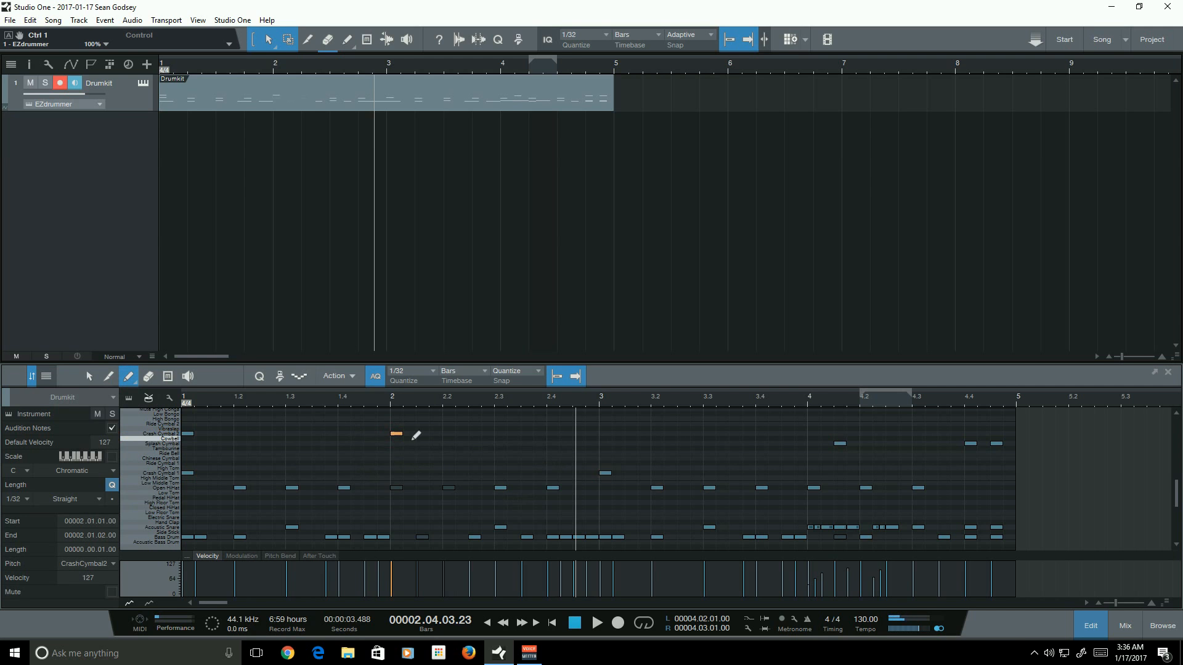
scroll(430, 454, "down", 1)
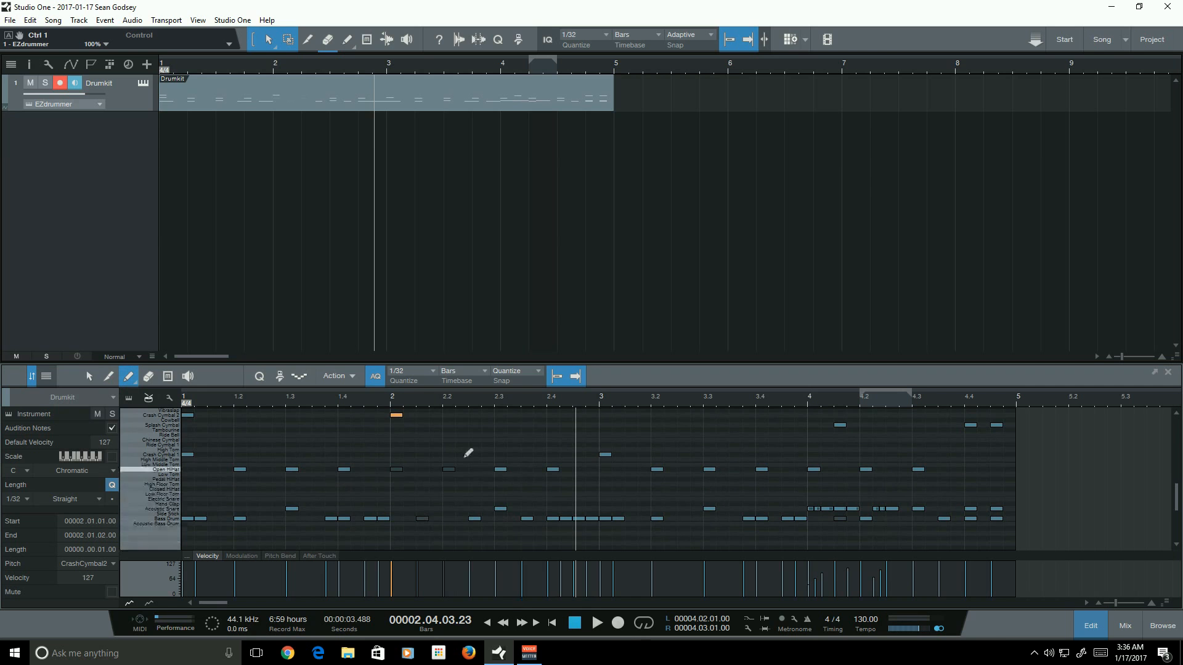
scroll(425, 426, "up", 1)
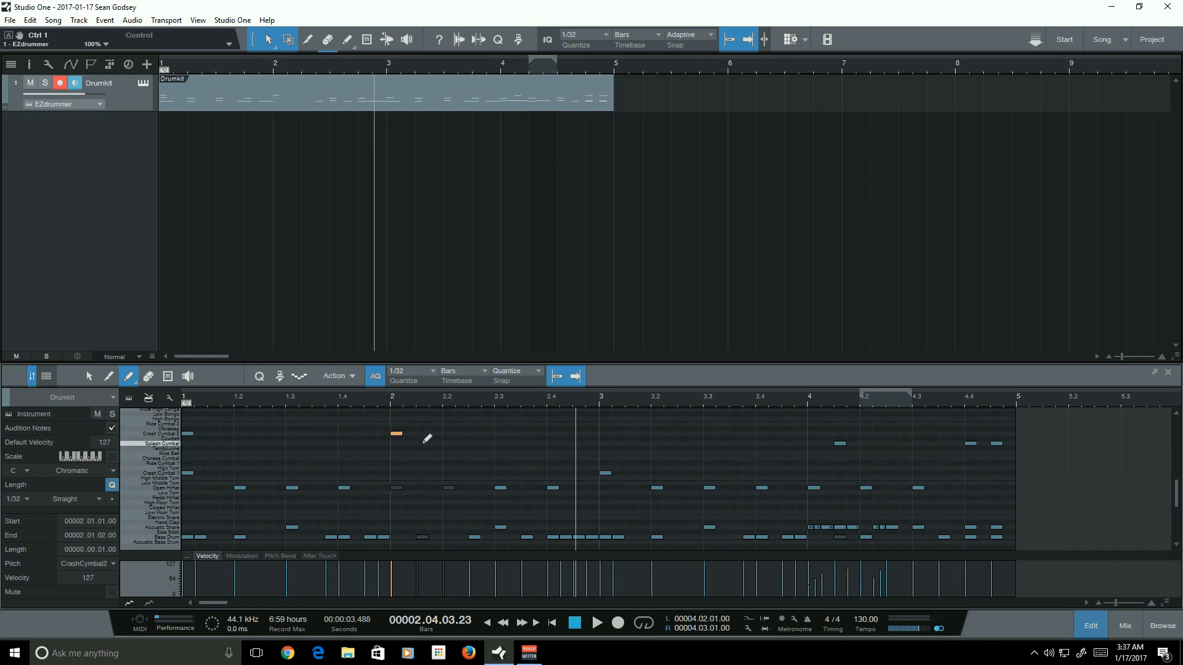
- Paint a Splash Cymbal note at bar 2 beat 1.3 and a Crash Cymbal 2 note on beat 2 of bar 2
left_click(423, 441)
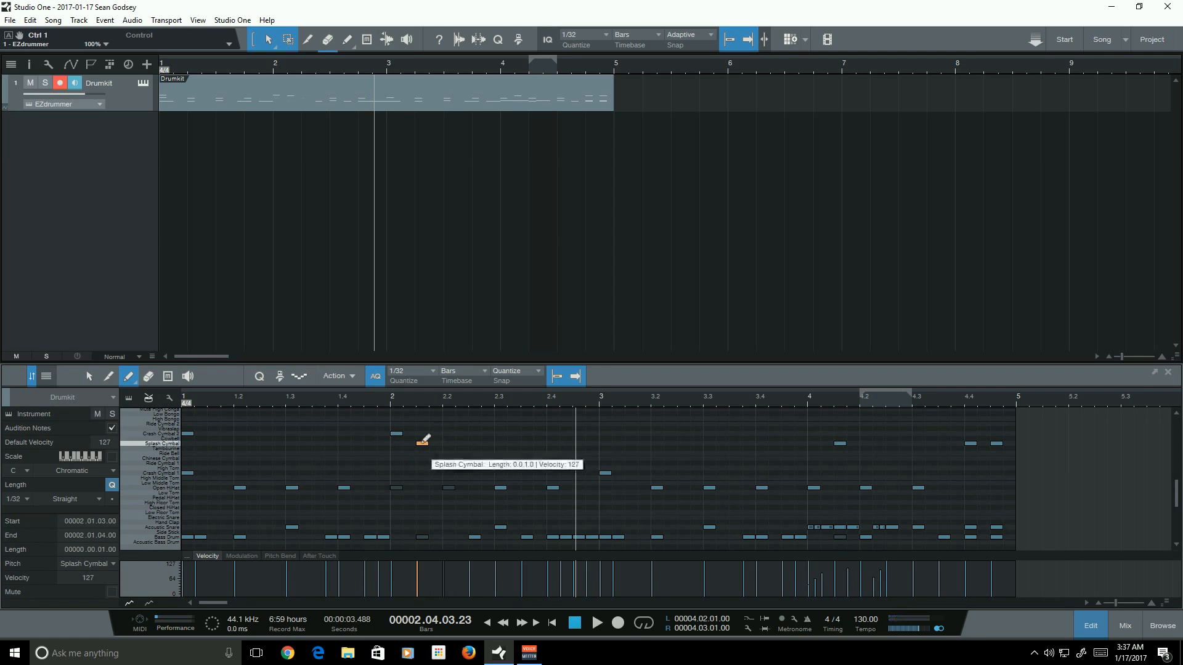
left_click(449, 434)
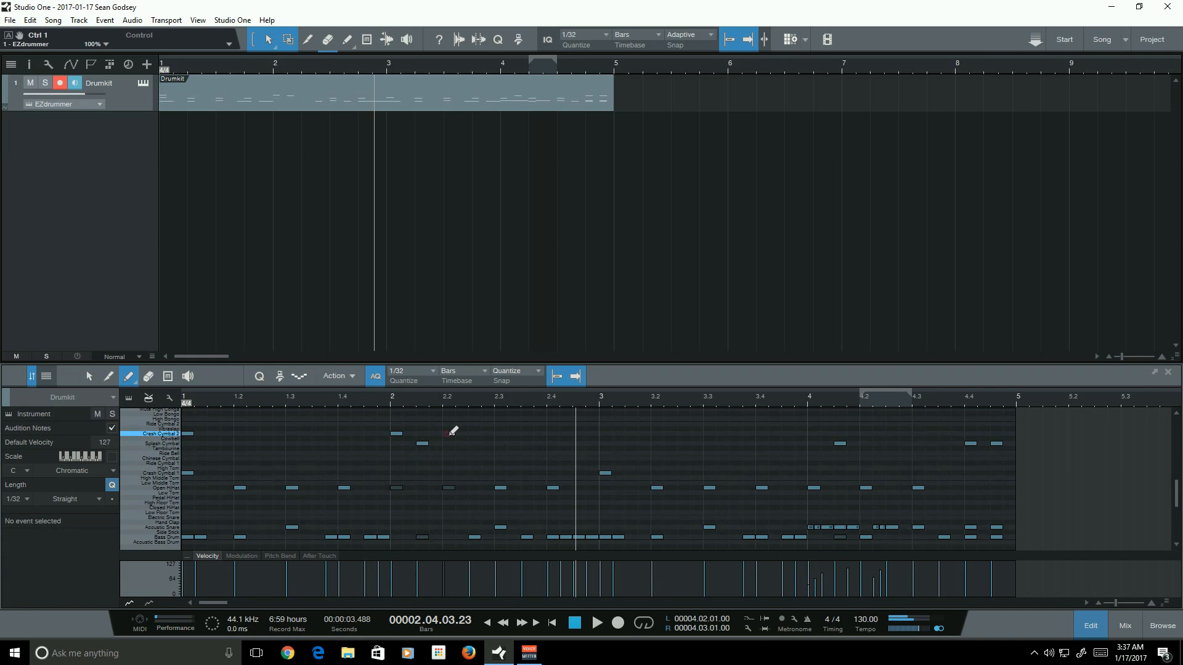
double_click(453, 435)
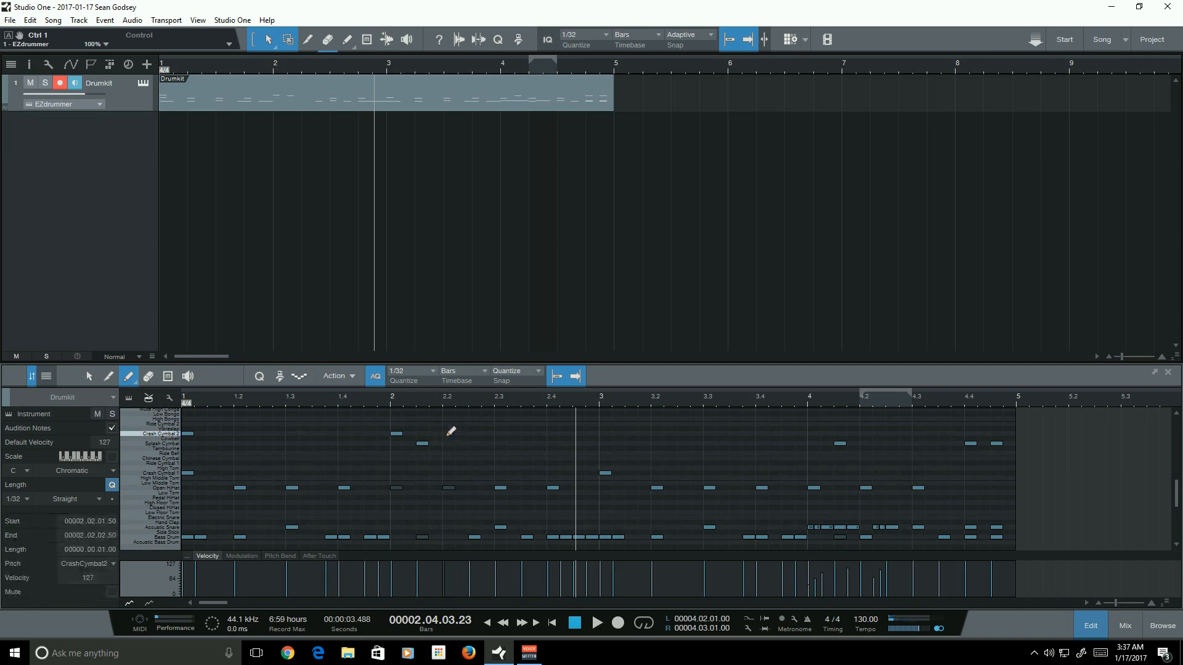
left_click(453, 435)
- Play the pattern from the start and stop it
left_click(552, 623)
left_click(598, 623)
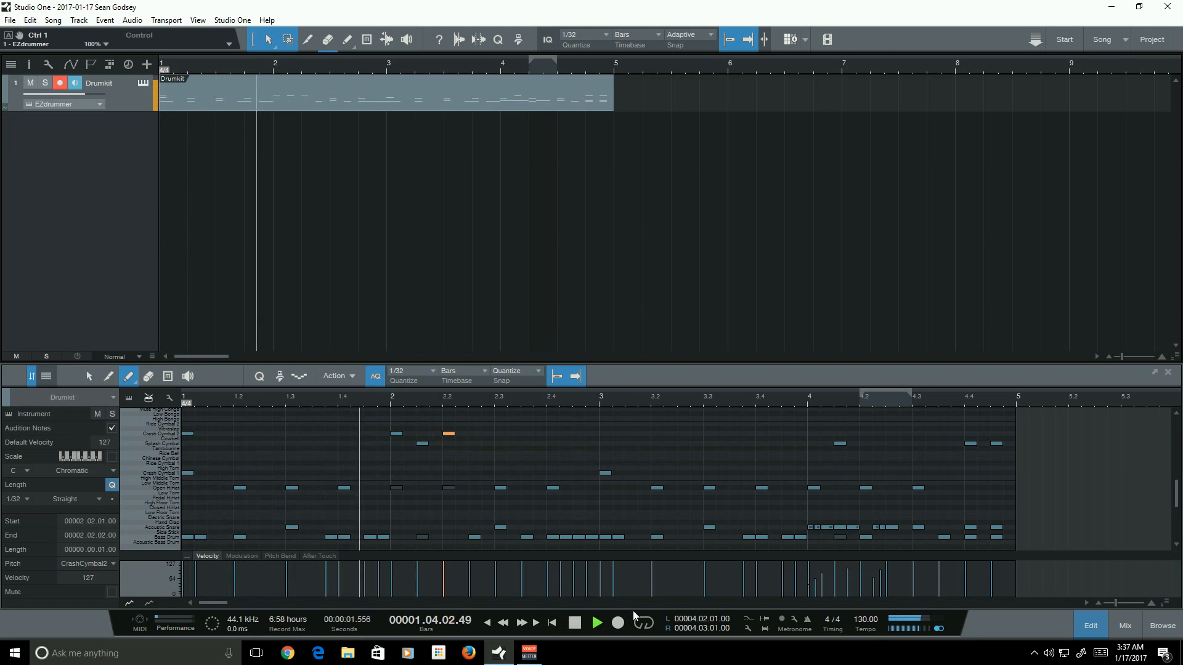
left_click(576, 624)
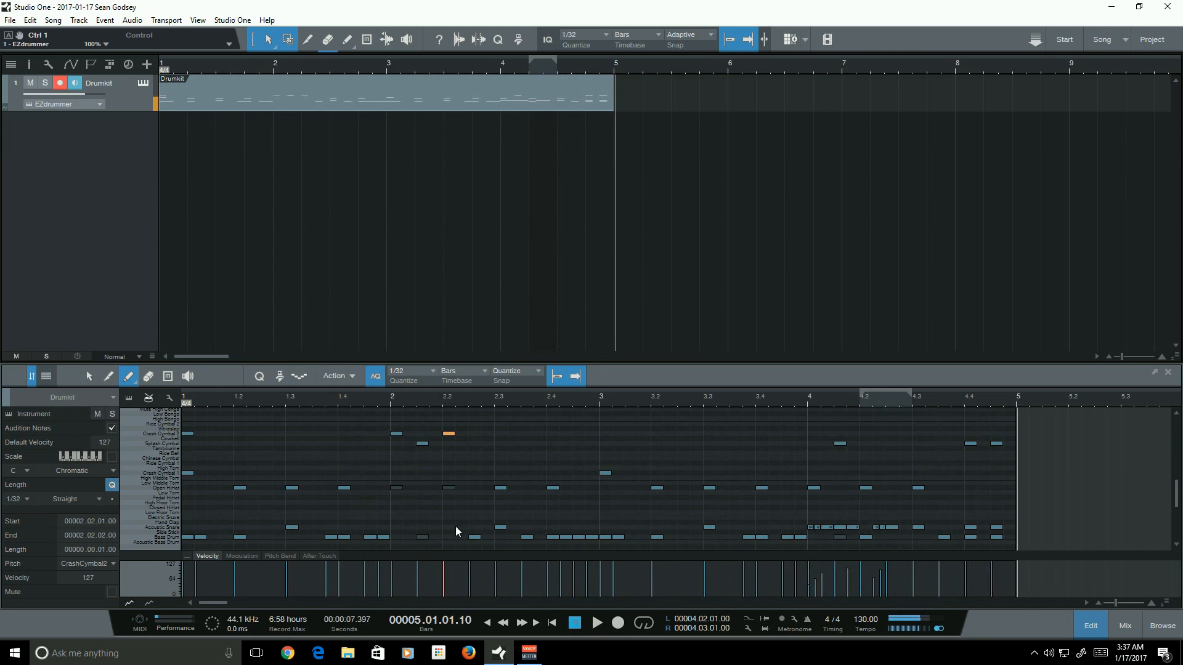
- Switch to the Arrow tool, deselect the notes and play the pattern from the start again
scroll(585, 512, "down", 1)
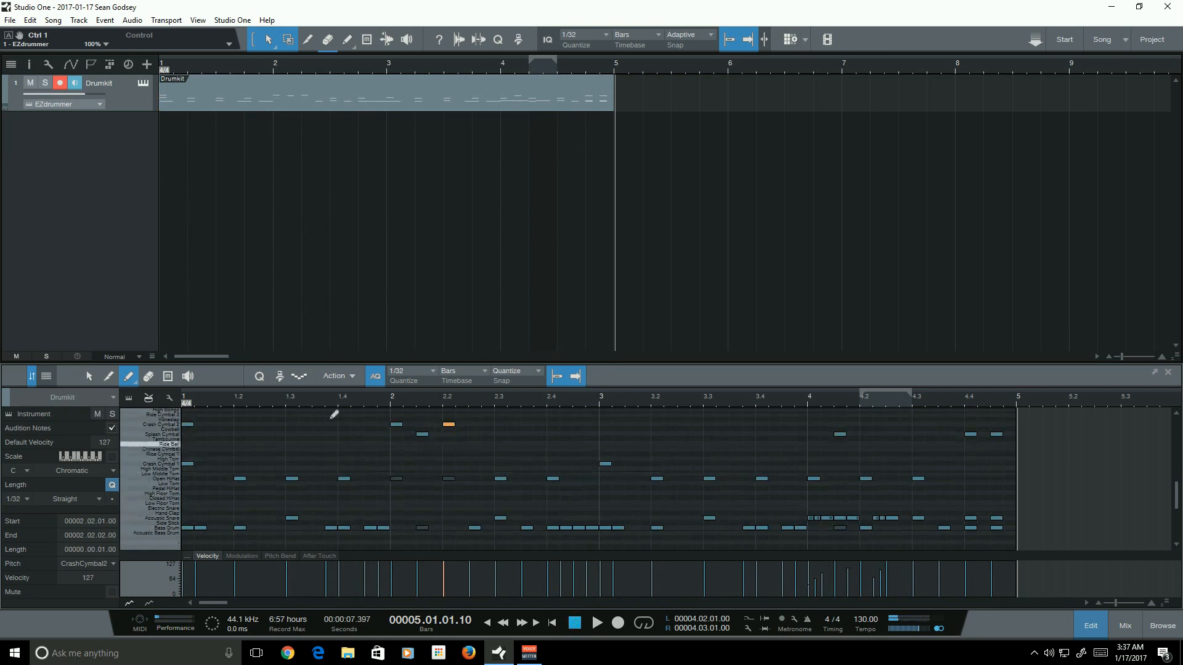
key("1")
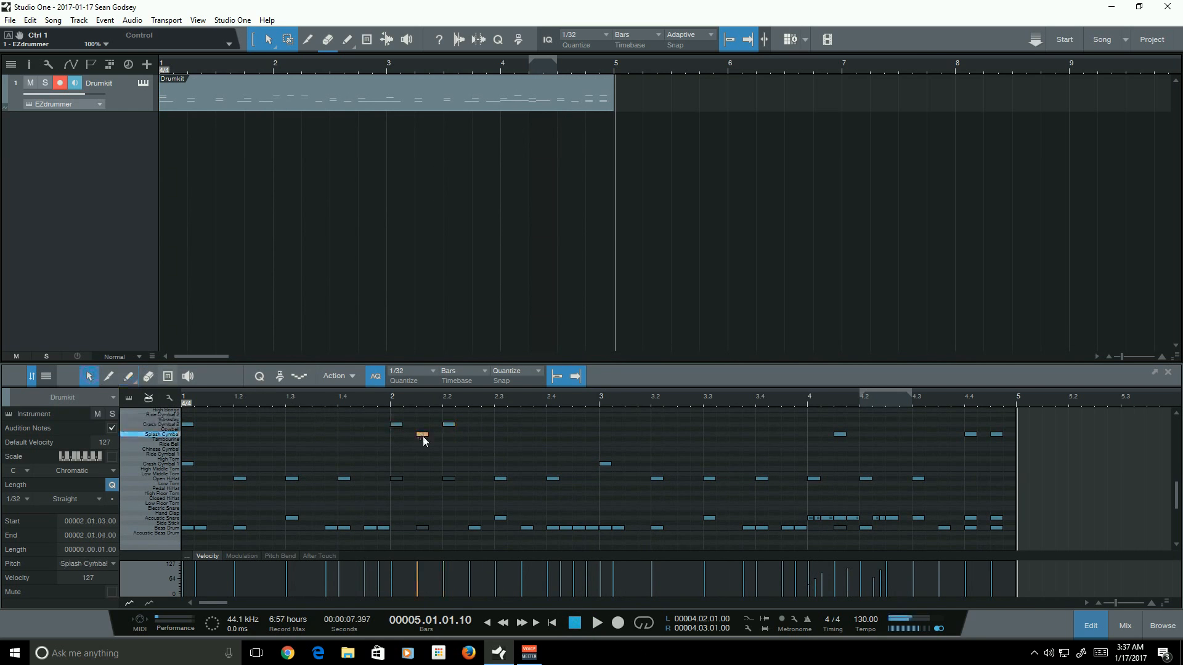
left_click(462, 459)
mouse_move(512, 450)
left_mouse_down()
mouse_move(371, 407)
mouse_move(513, 451)
left_mouse_up()
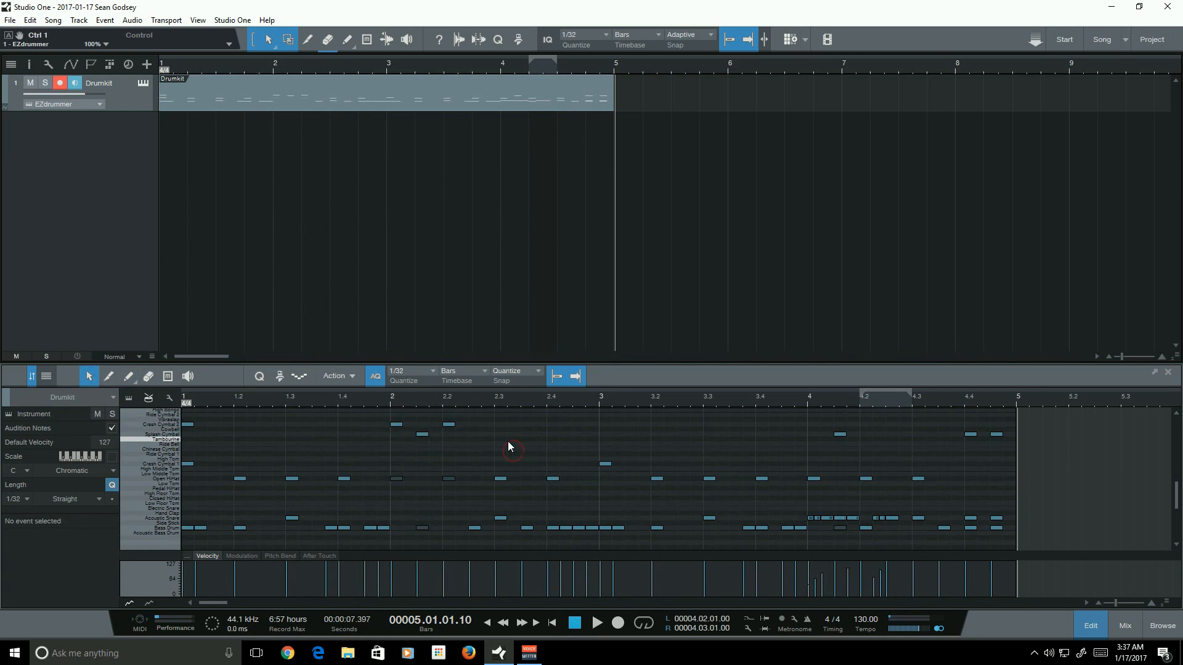
scroll(405, 464, "down", 1)
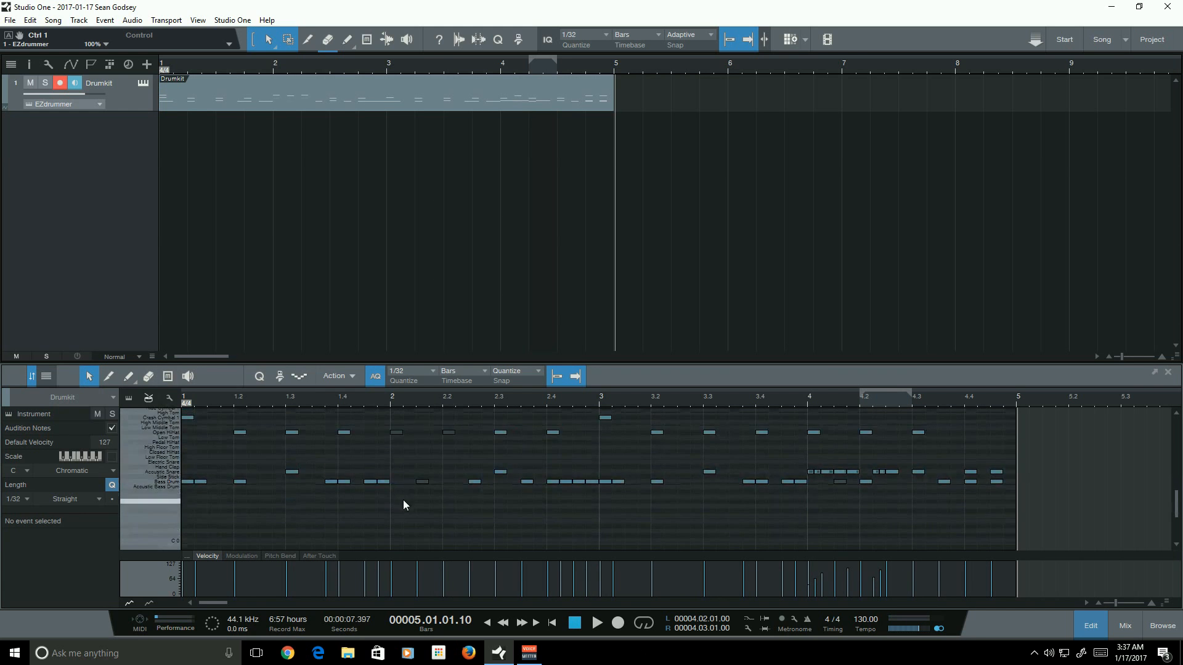
left_click(552, 623)
left_click(596, 623)
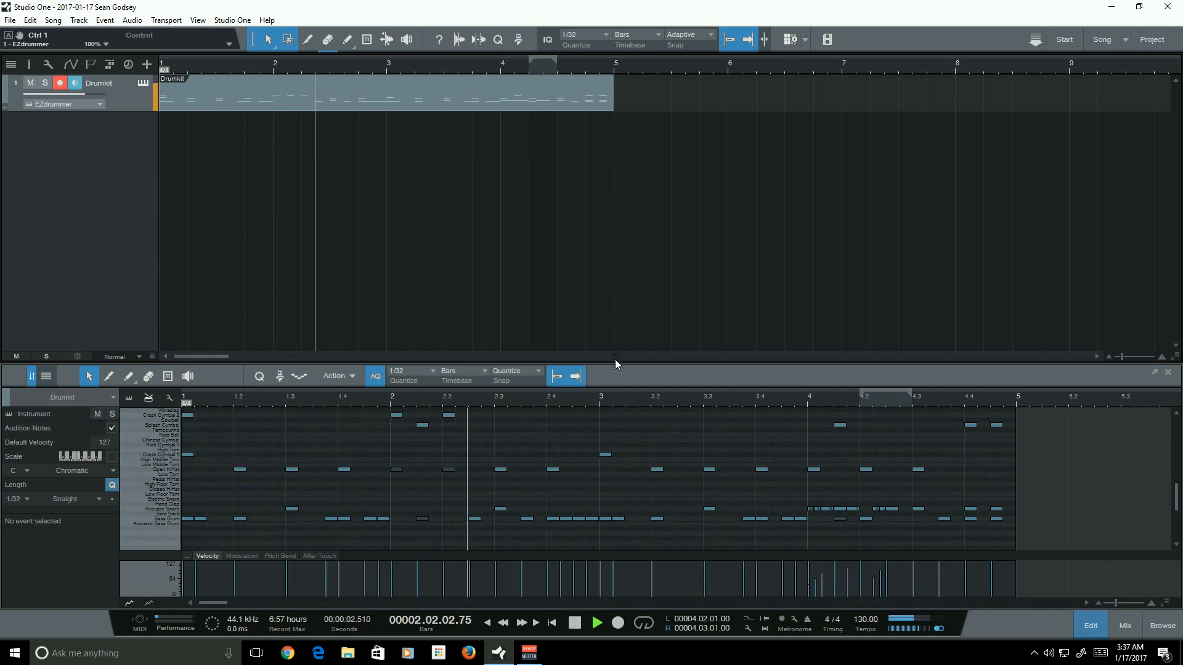
left_click(575, 623)
scroll(521, 441, "up", 3)
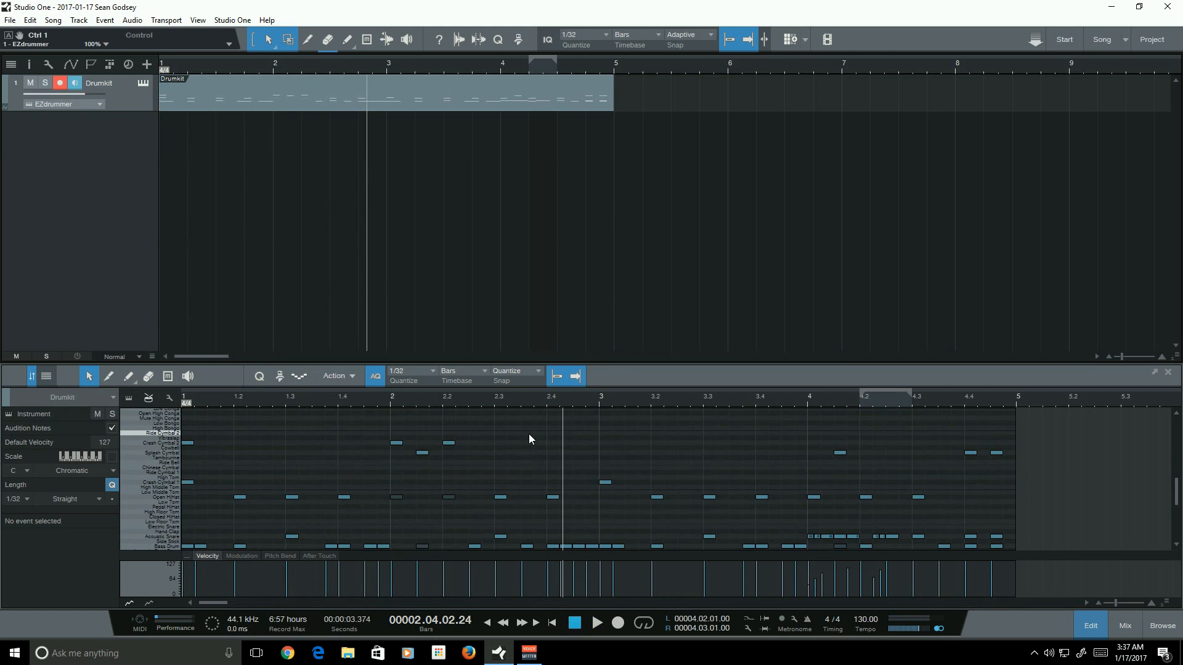
- Toggle mute on the open hi-hat and crash notes in bar 2 with the Mute tool
left_click_drag(468, 447, 376, 445)
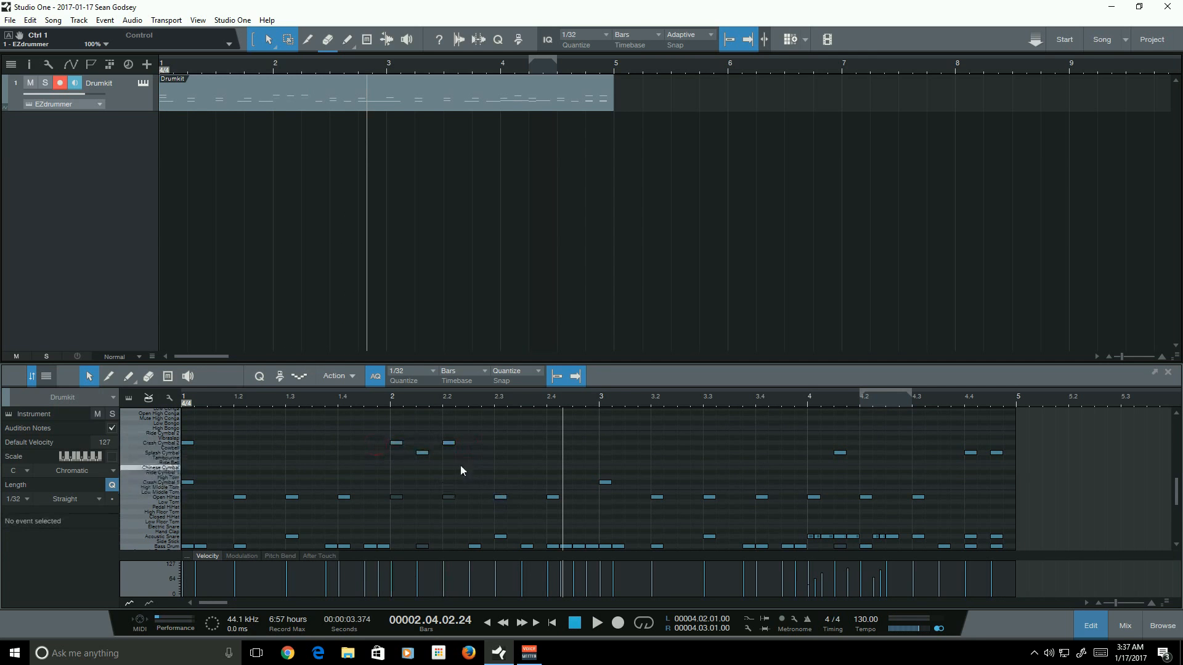
left_click(396, 496)
left_click(160, 378)
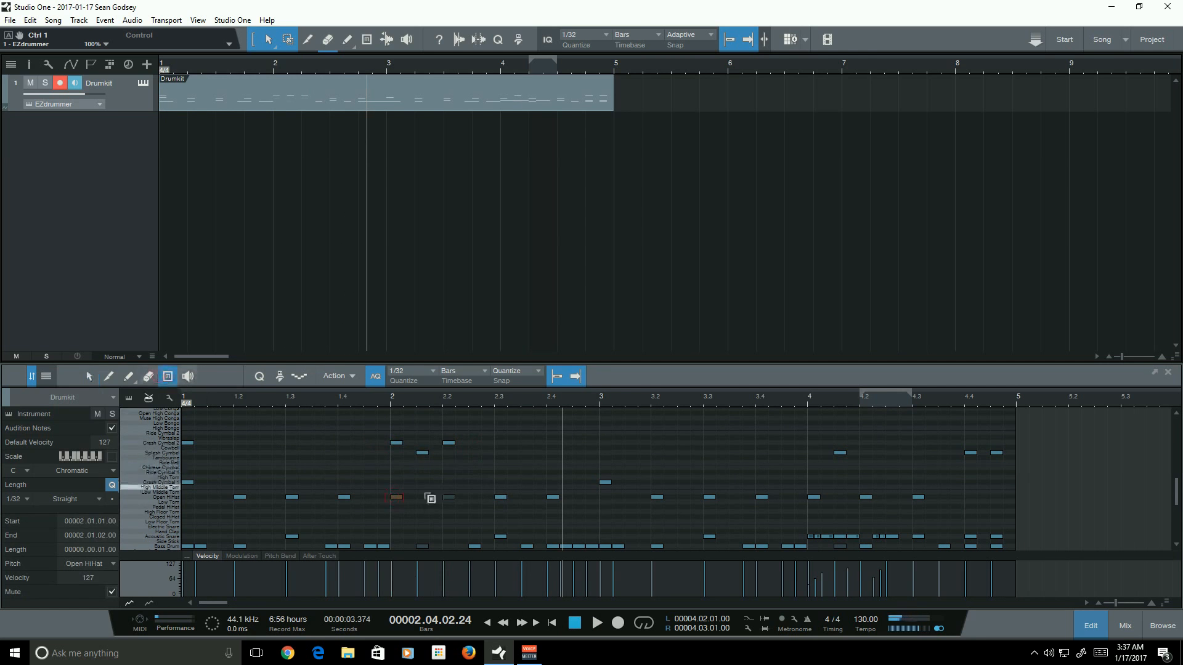
left_click_drag(375, 516, 311, 409)
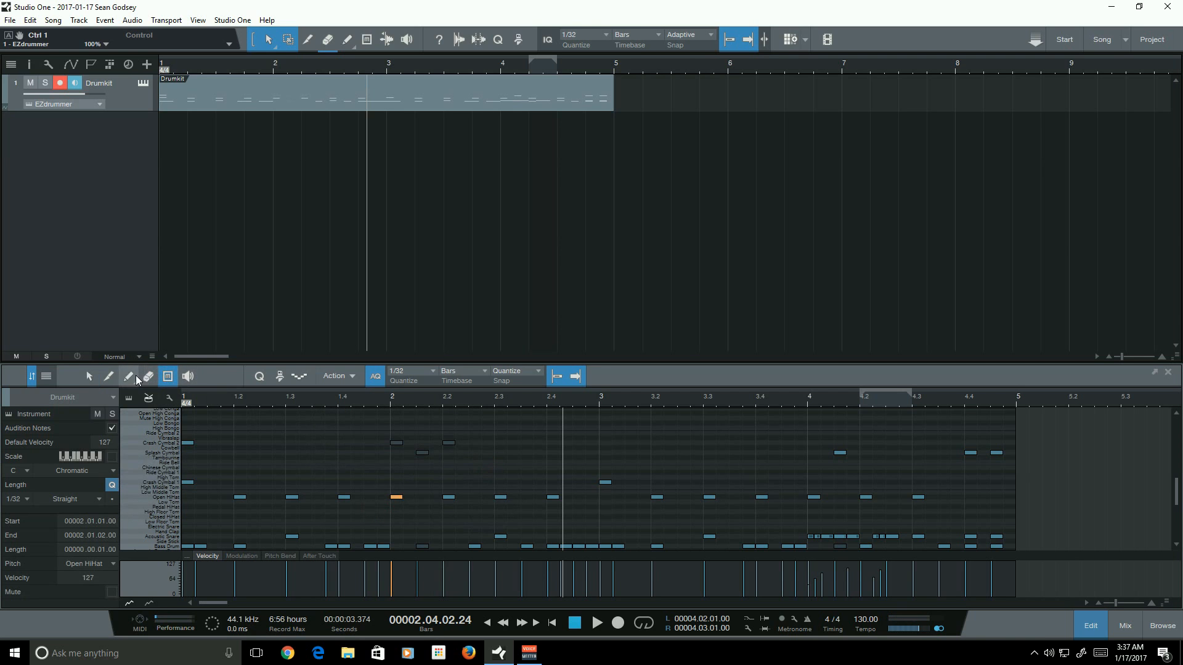
- Paint an open hi-hat note at bar 2 beat 1.3 and play from the start of bar 2
left_click(132, 376)
left_click(424, 497)
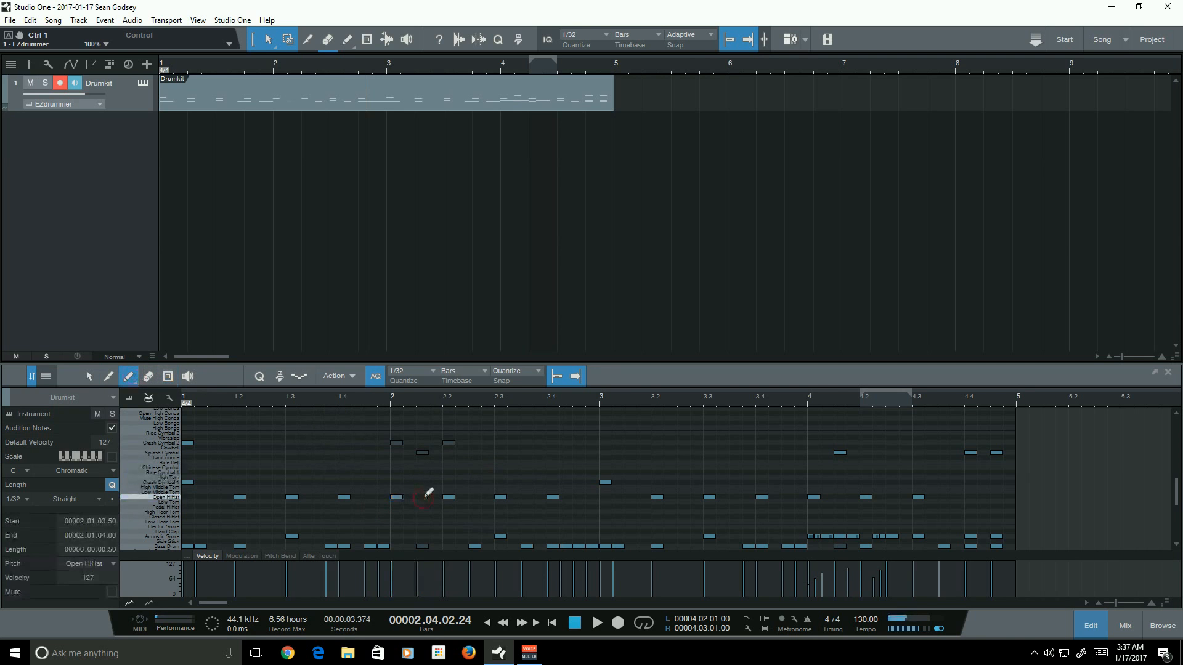
left_click(396, 398)
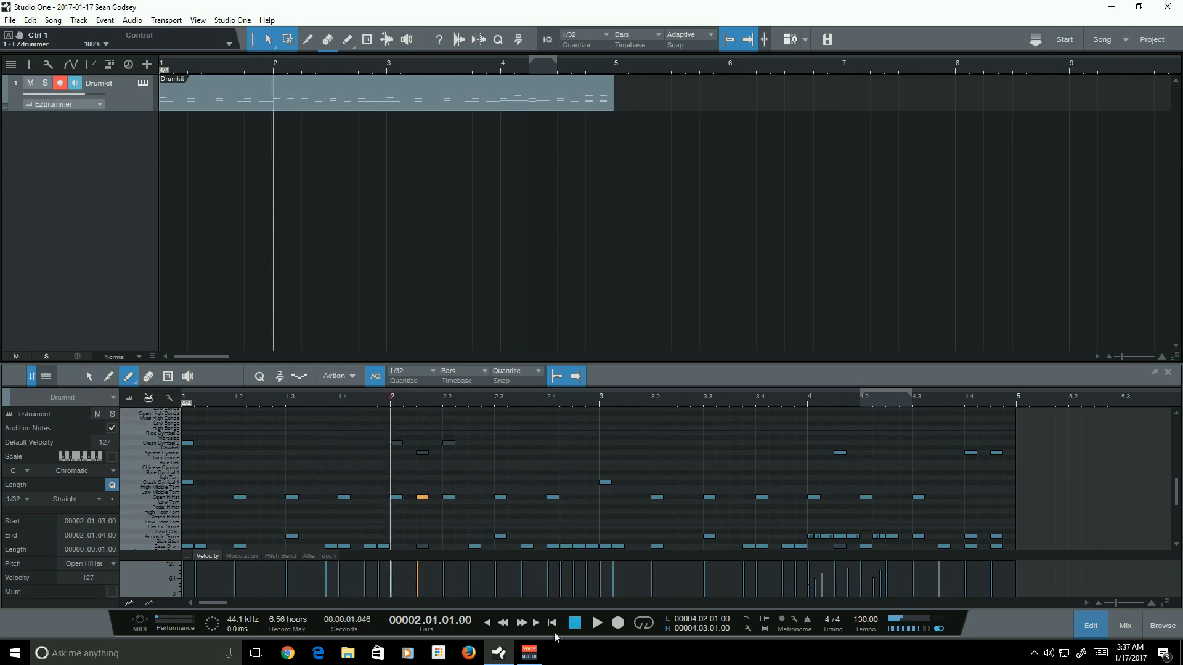
left_click(598, 623)
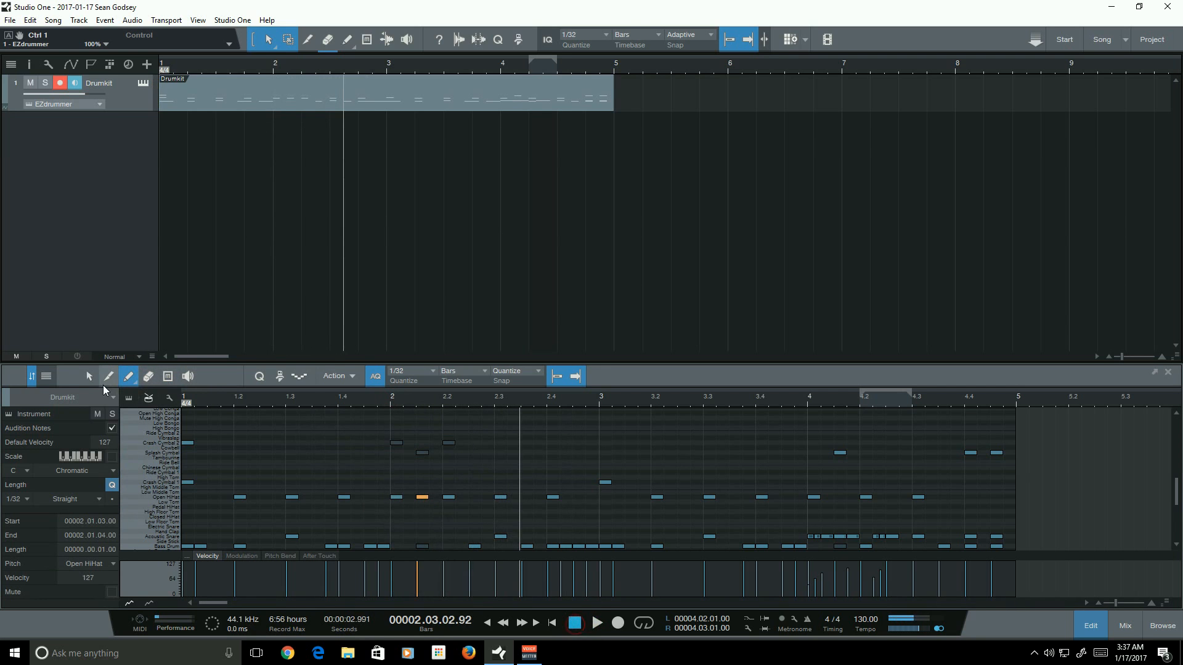
- Select and delete the open hi-hat notes on the first two beats of bar 2
left_click(89, 376)
mouse_move(472, 509)
left_mouse_down()
mouse_move(383, 476)
mouse_move(397, 473)
mouse_move(402, 448)
left_mouse_up()
key("Delete")
- Unmute the Crash Cymbal 2 note at the start of bar 2 with the Mute tool and deselect
left_click(167, 376)
left_click(396, 443)
left_click(85, 380)
left_click(430, 489)
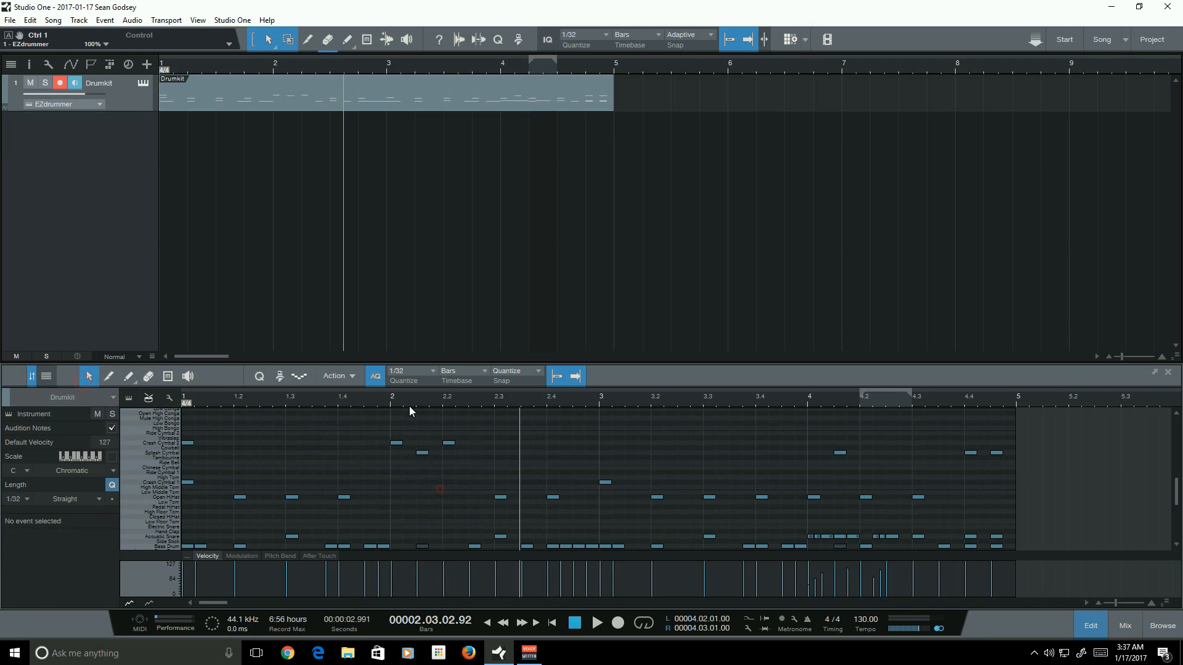
- Play the pattern from the start of bar 2 and stop
left_click(393, 398)
left_click(601, 625)
left_click(578, 624)
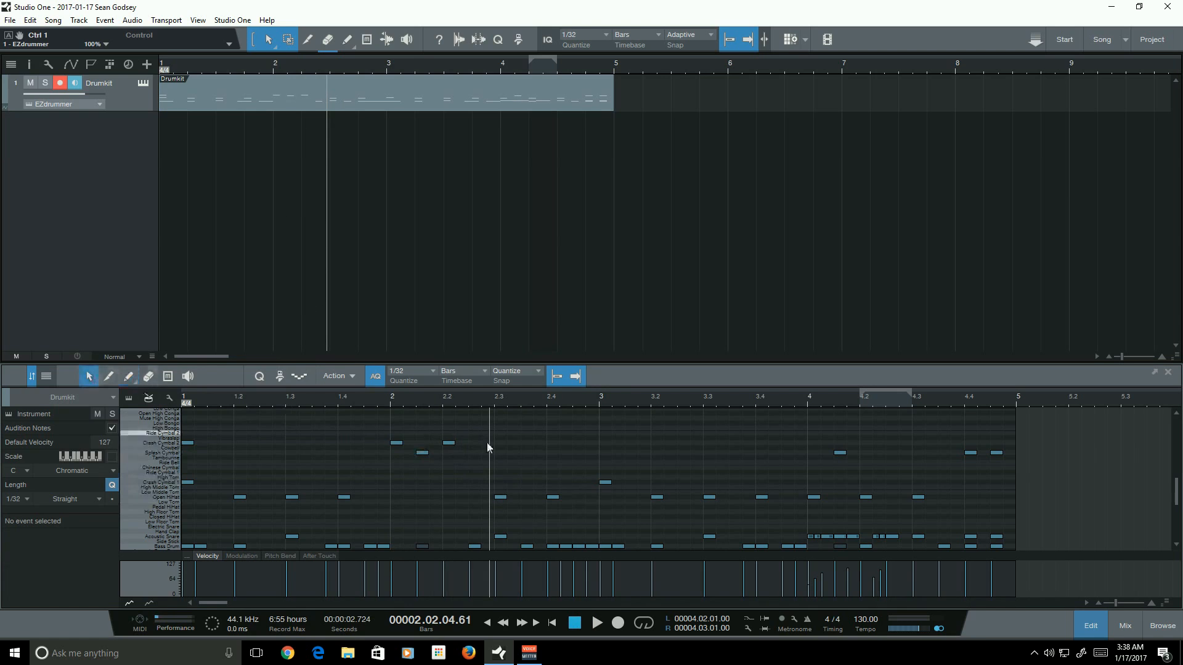
- Play the pattern several times from the last beat of bar 1 to review the cymbal fill
left_click_drag(364, 421, 500, 468)
left_click(333, 399)
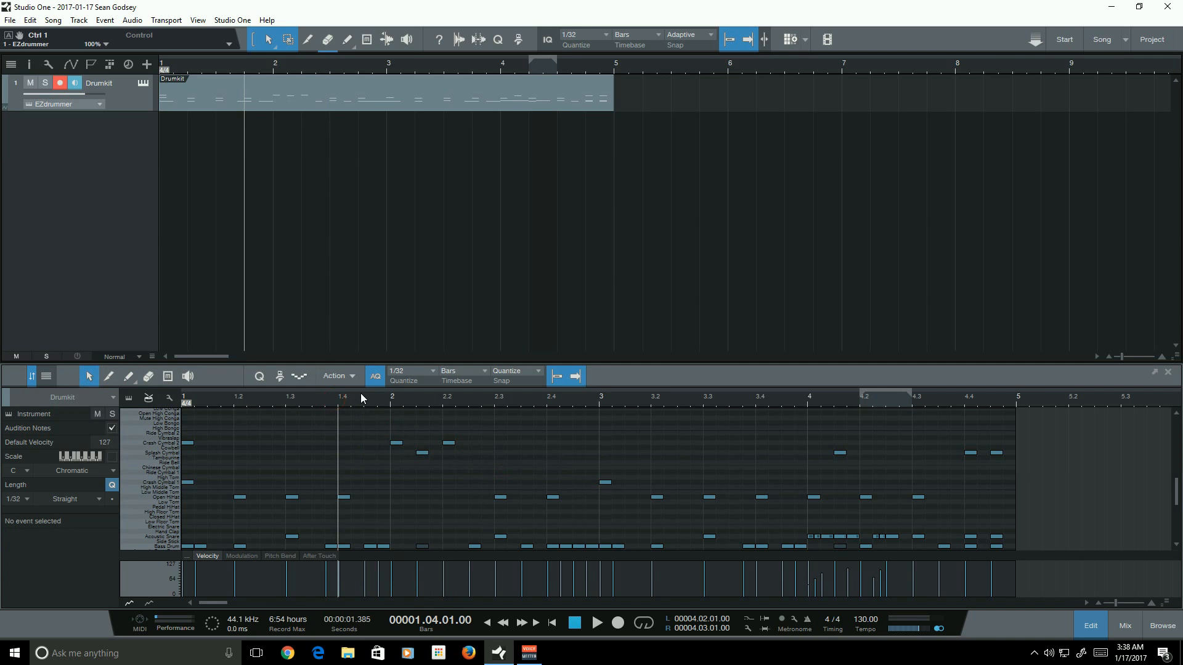
key("space")
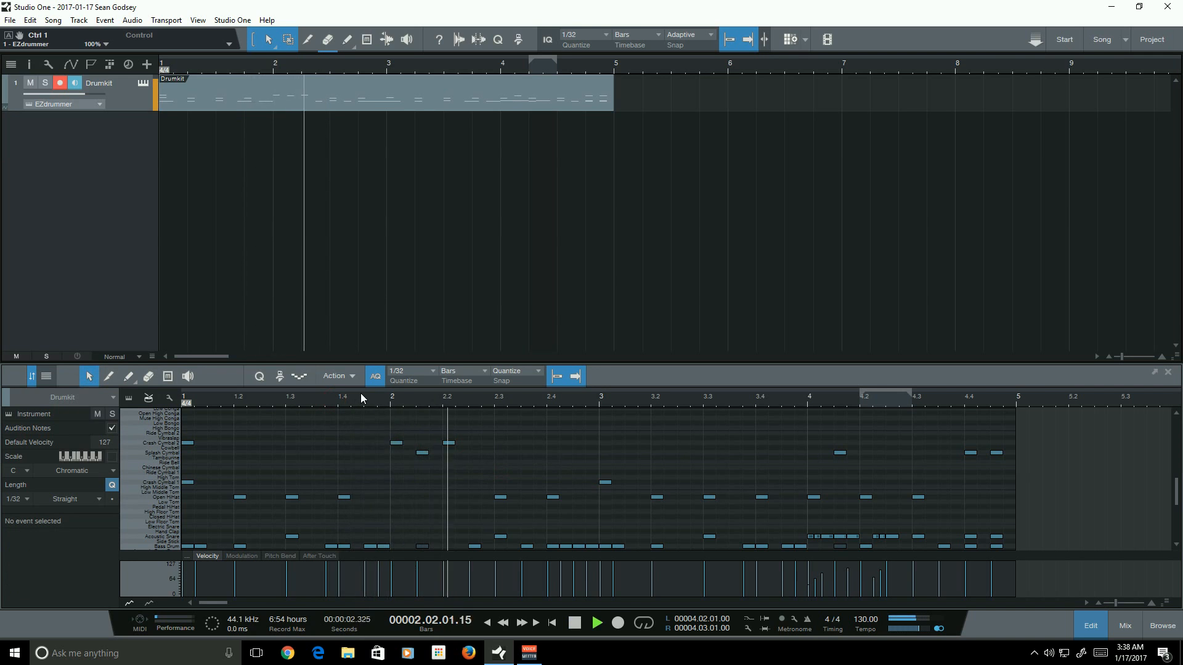
key("space")
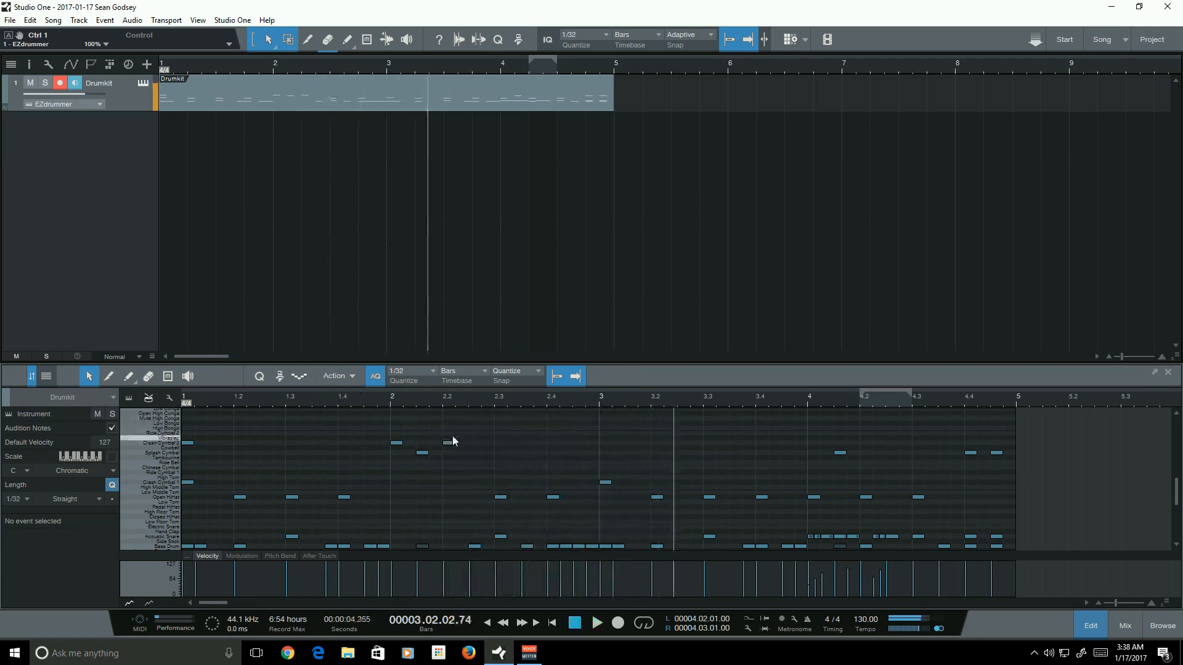
left_click_drag(475, 436, 355, 420)
left_click(355, 420)
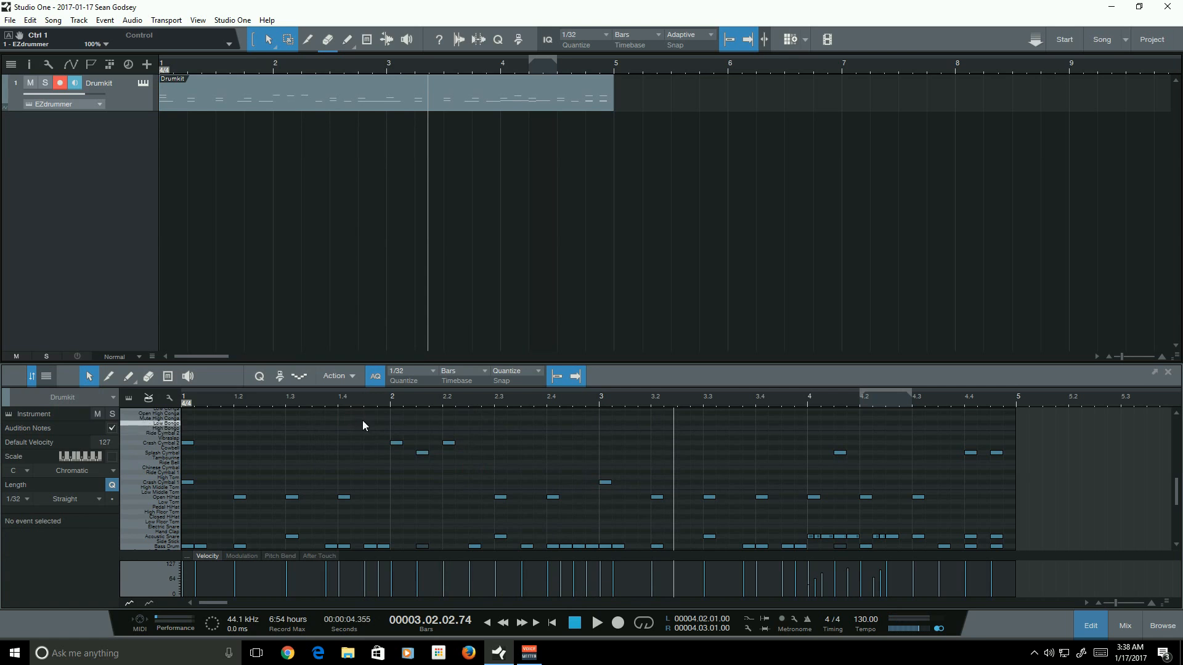
left_click_drag(483, 472, 323, 420)
left_click(322, 424)
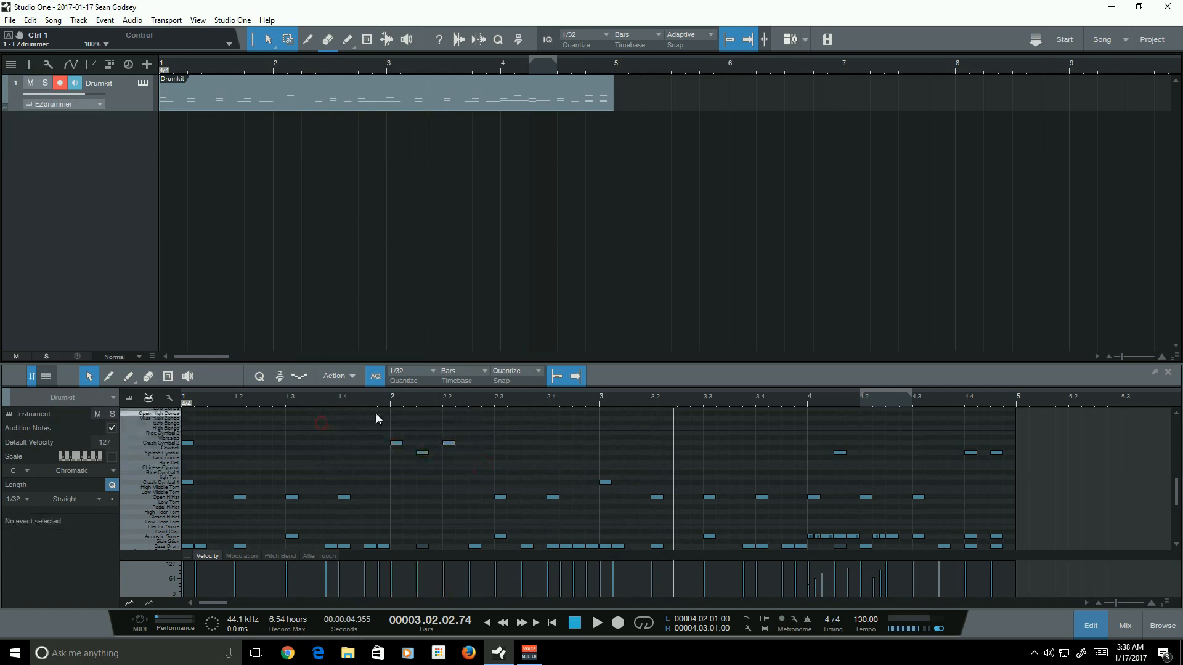
left_click(377, 404)
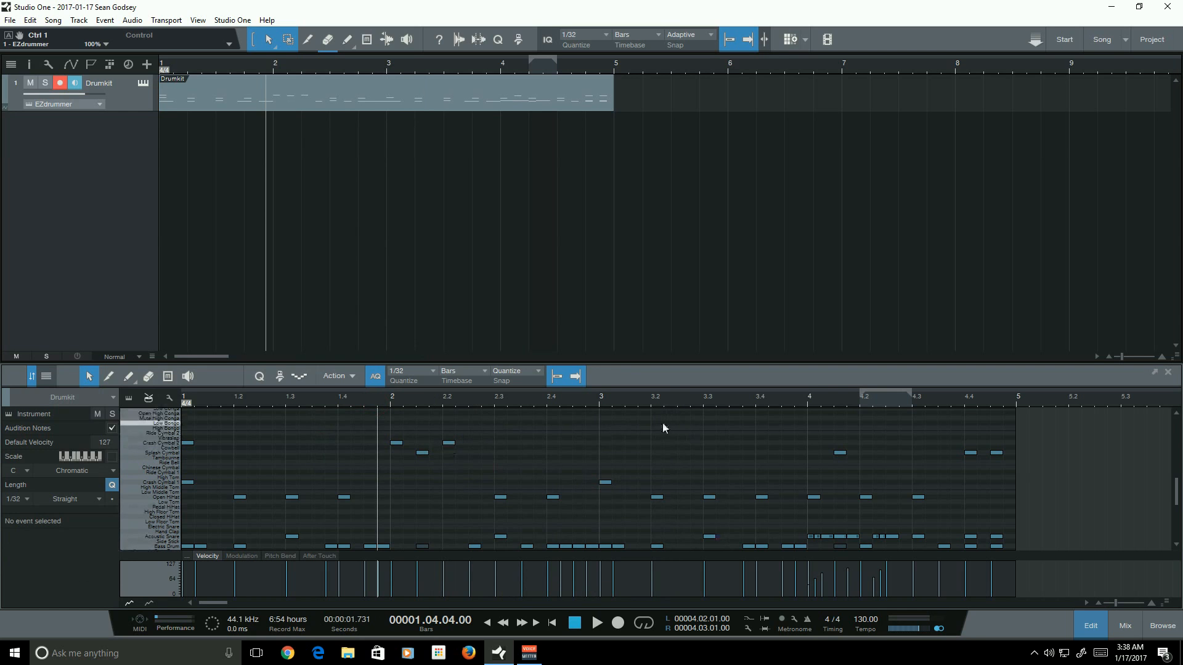
left_click_drag(570, 442, 493, 436)
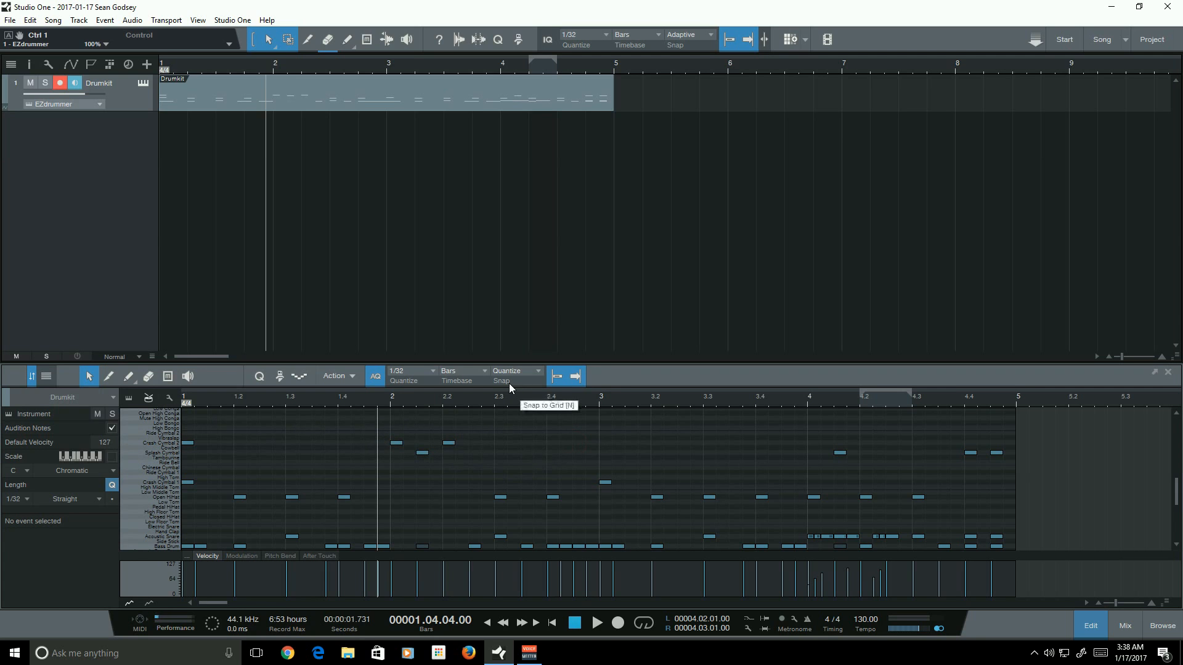
left_click(331, 399)
key("space")
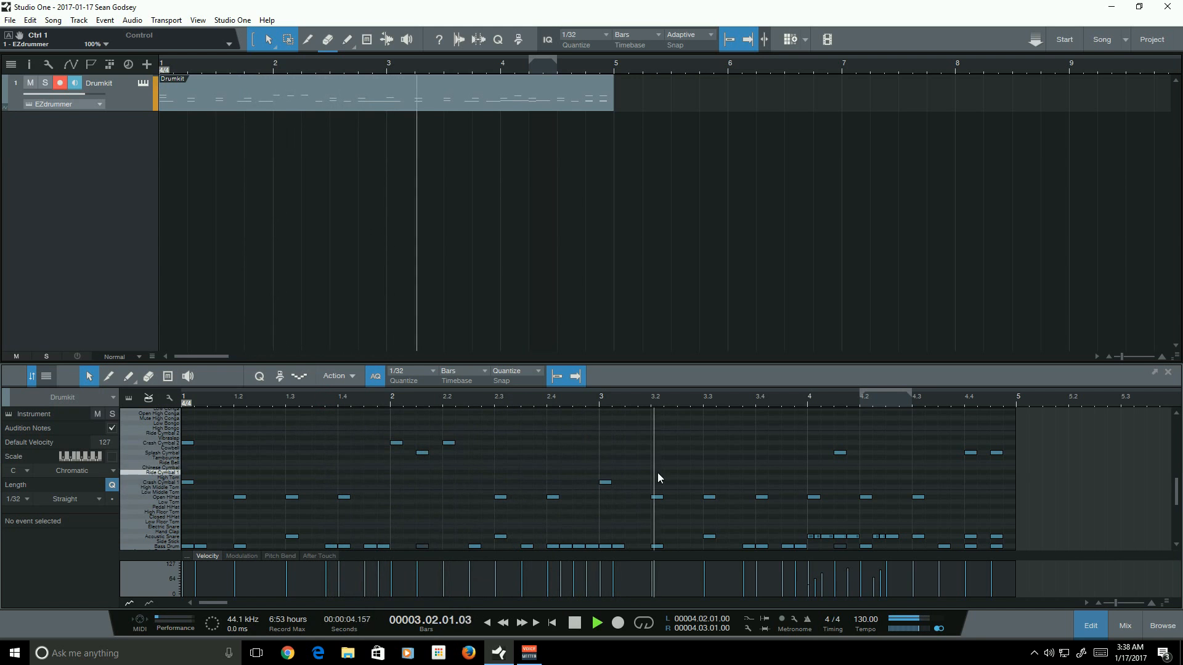
- Scroll through the drum note list to review the programmed pattern
scroll(704, 440, "down", 2)
scroll(712, 448, "up", 1)
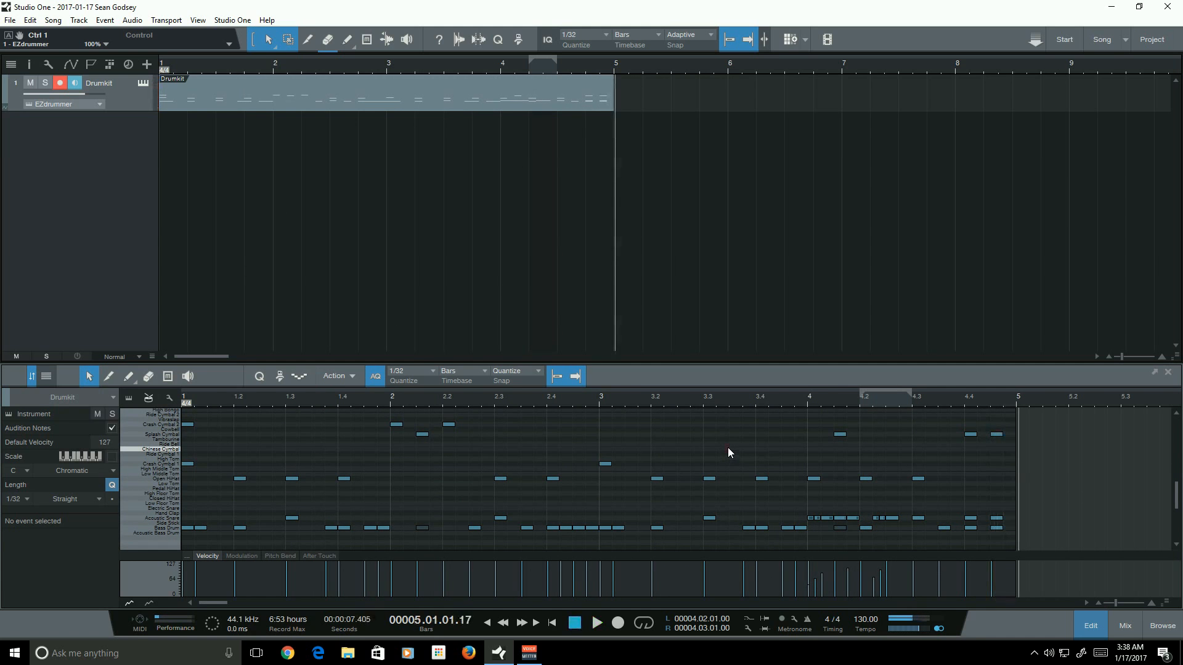
scroll(863, 490, "down", 1)
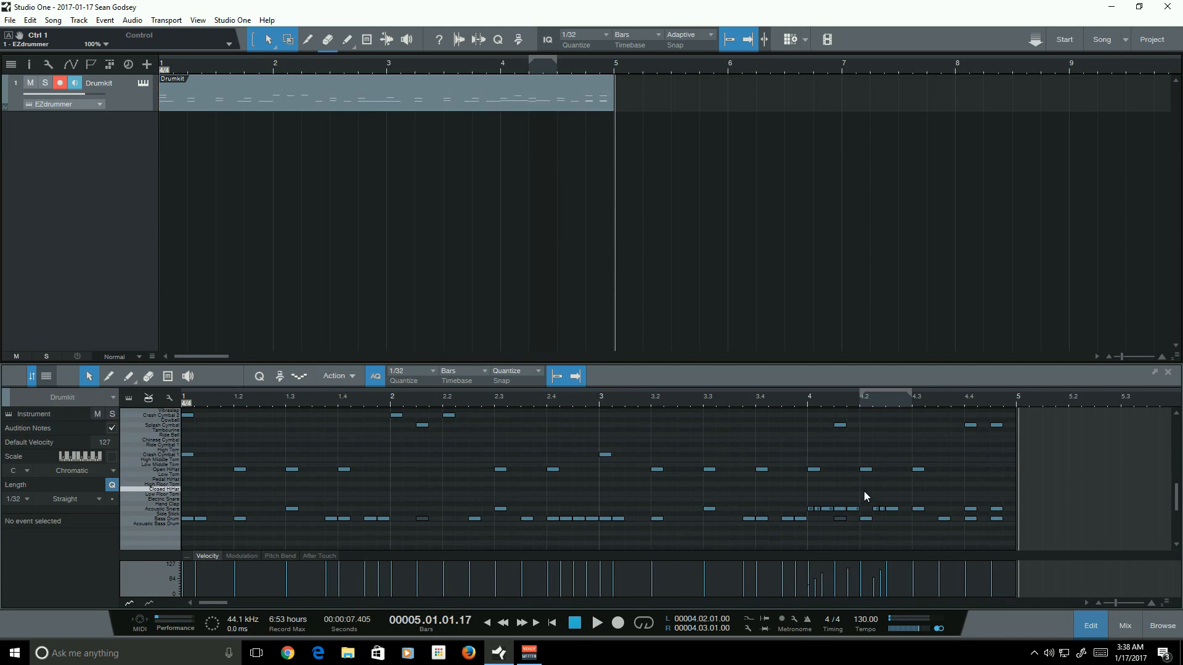
scroll(871, 501, "up", 1)
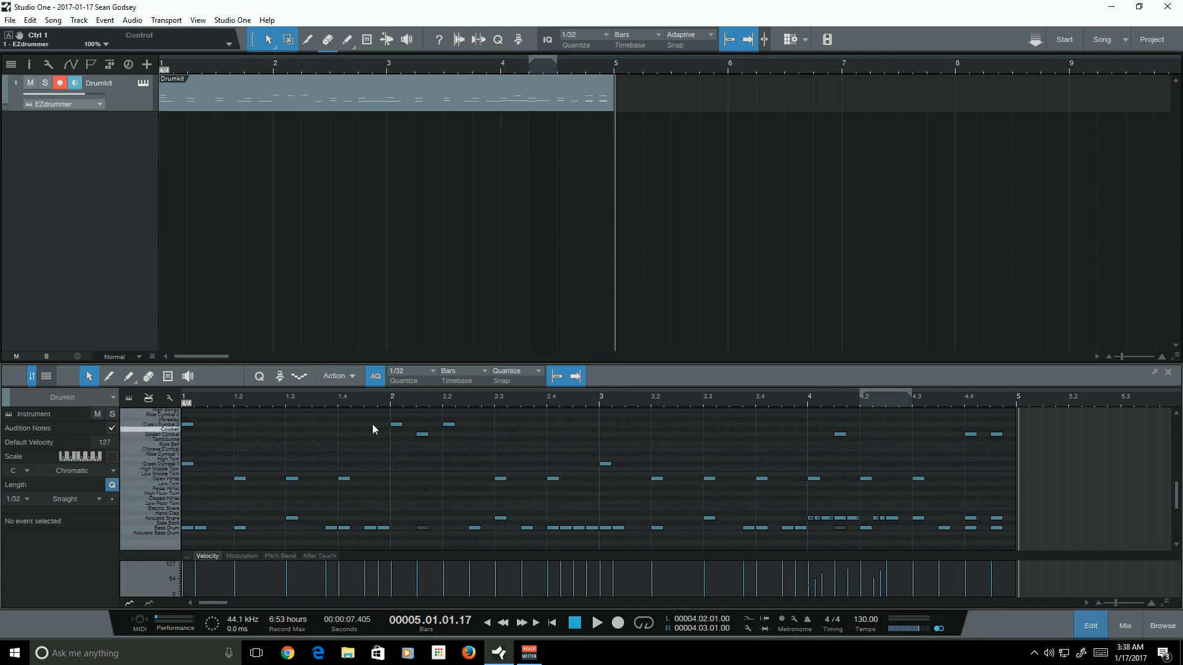
left_click_drag(216, 475, 185, 414)
scroll(197, 468, "up", 3)
left_click(272, 465)
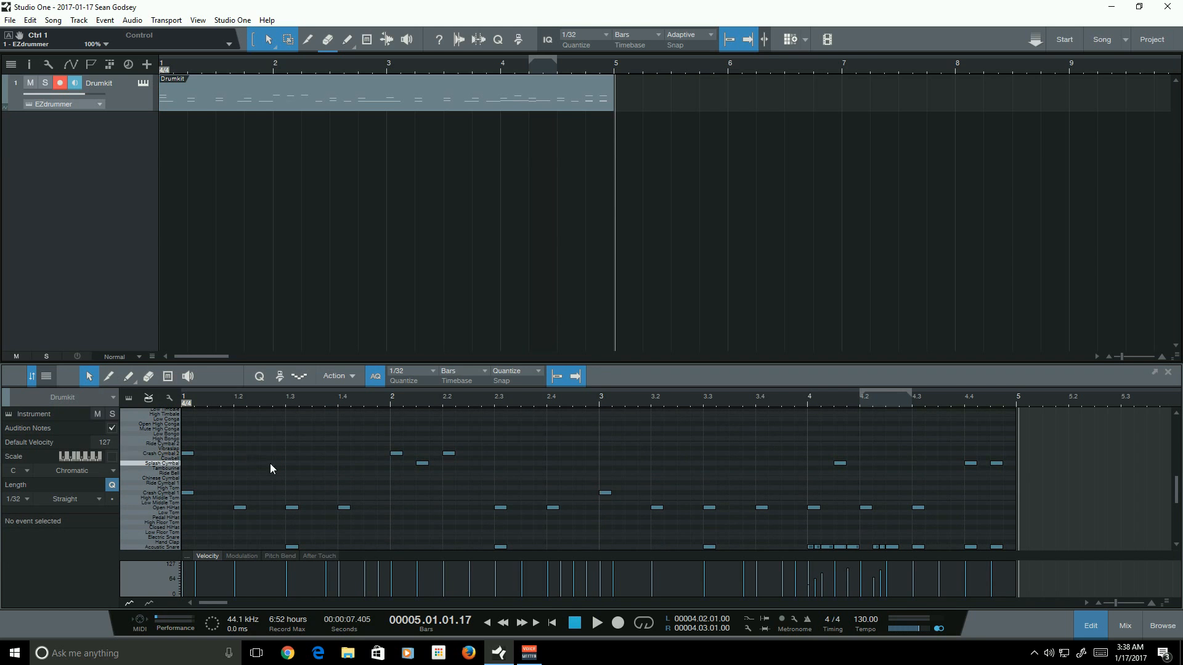
scroll(366, 440, "down", 3)
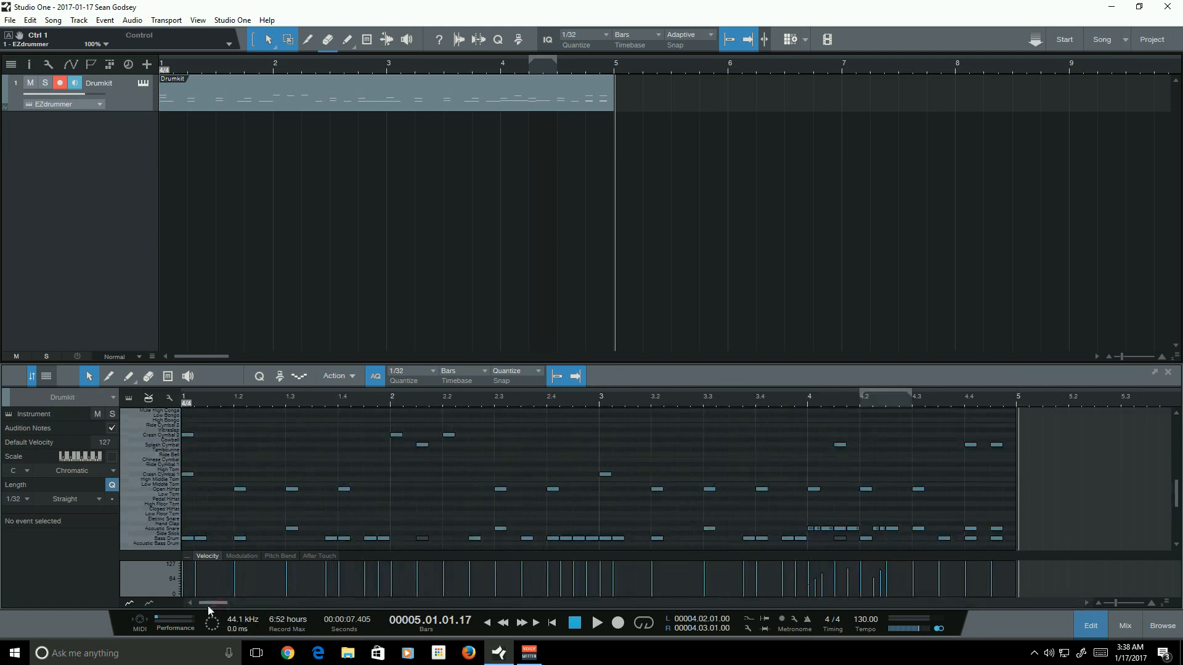
- Place the playhead at the start of bar 2 in the drum editor
scroll(405, 518, "down", 3)
scroll(402, 474, "up", 5)
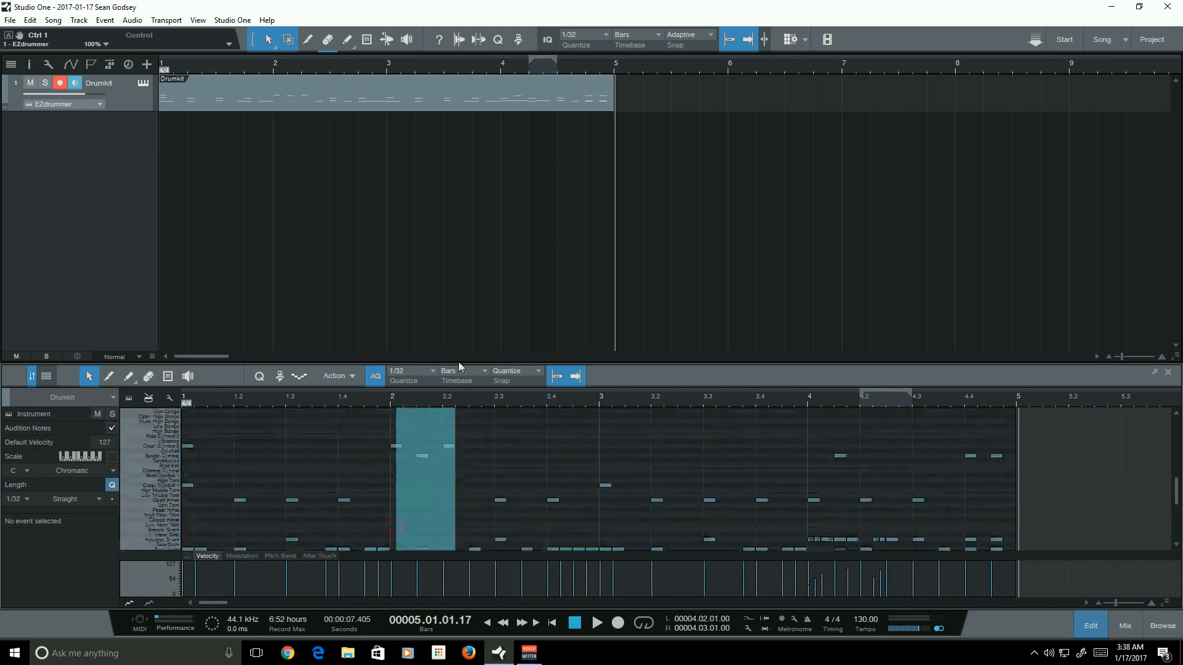
mouse_move(470, 498)
left_mouse_down()
mouse_move(362, 423)
mouse_move(448, 498)
left_mouse_up()
left_click(461, 508)
left_click(390, 400)
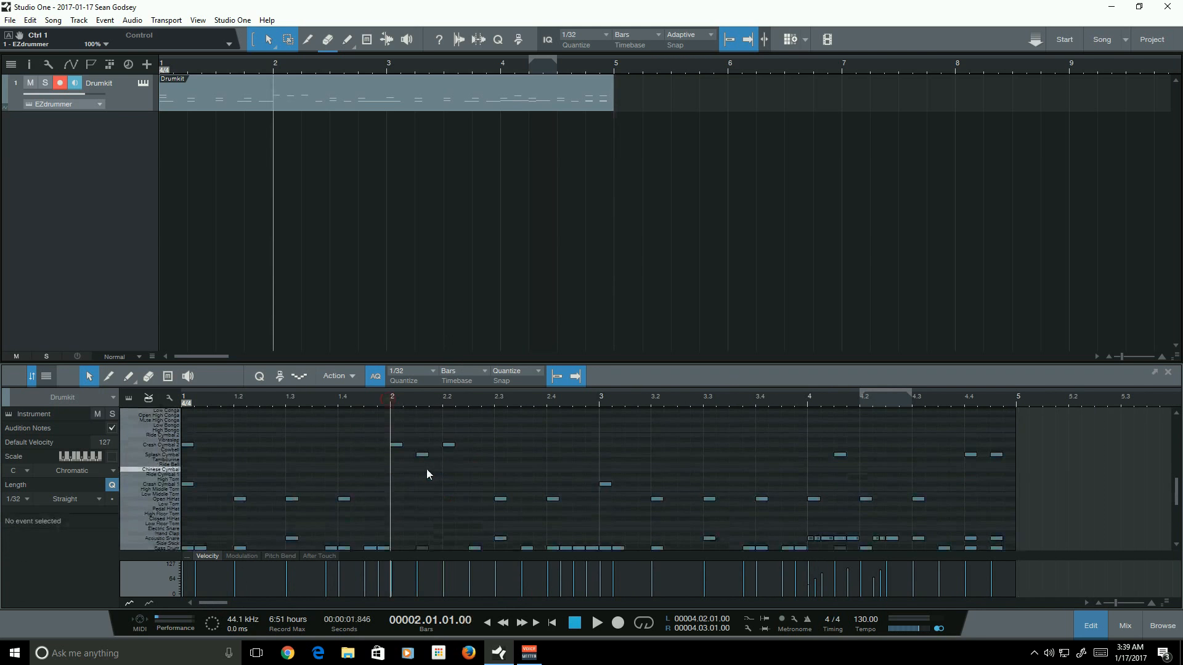
- Select the Crash Cymbal 1 note at the start of bar 3 to inspect it, then deselect it
scroll(427, 468, "down", 3)
left_click_drag(210, 601, 223, 605)
scroll(461, 495, "down", 1)
left_click(435, 475)
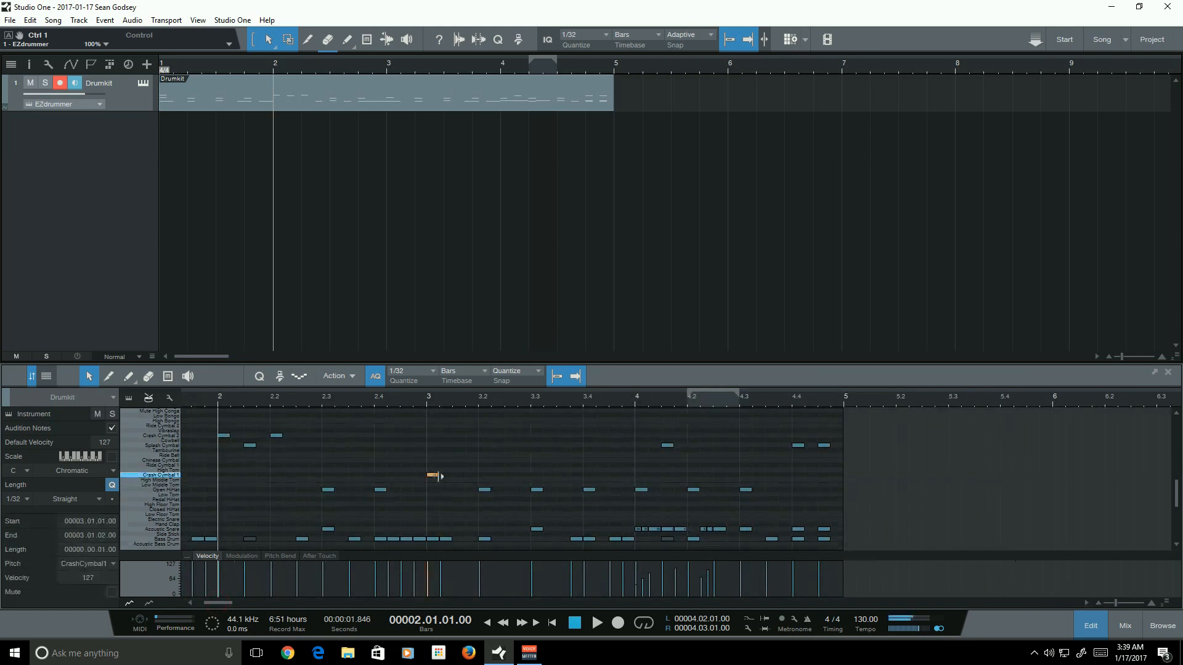
scroll(461, 472, "down", 2)
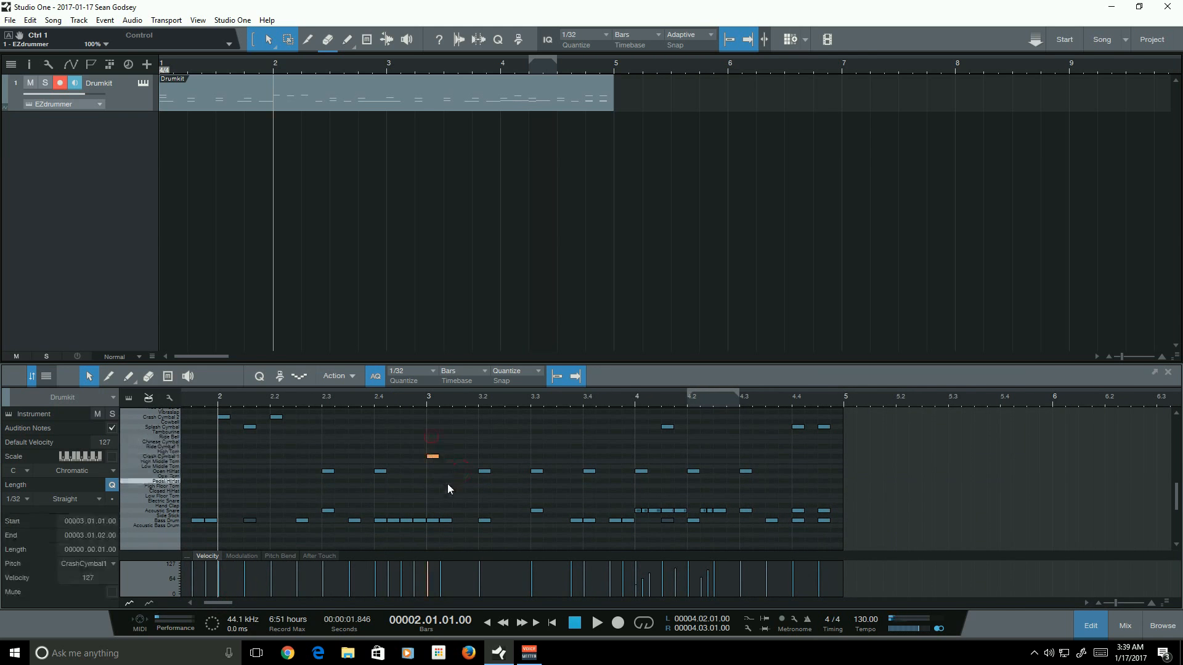
left_click_drag(447, 487, 421, 439)
left_click(423, 440)
left_click(435, 457)
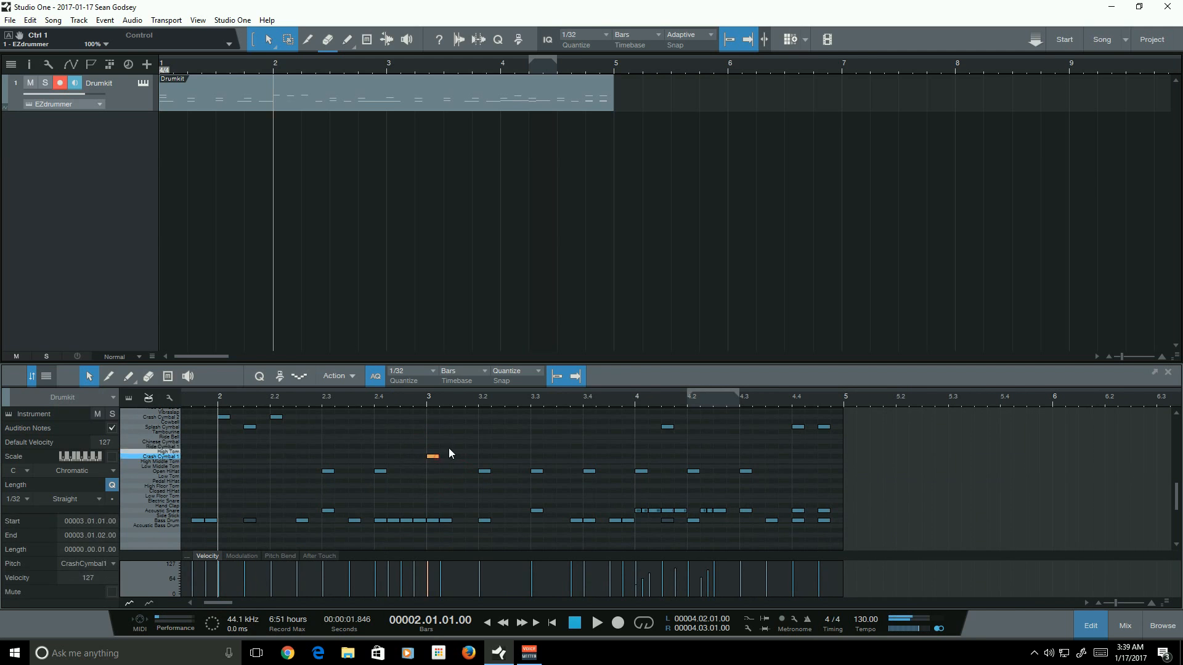
left_click(449, 449)
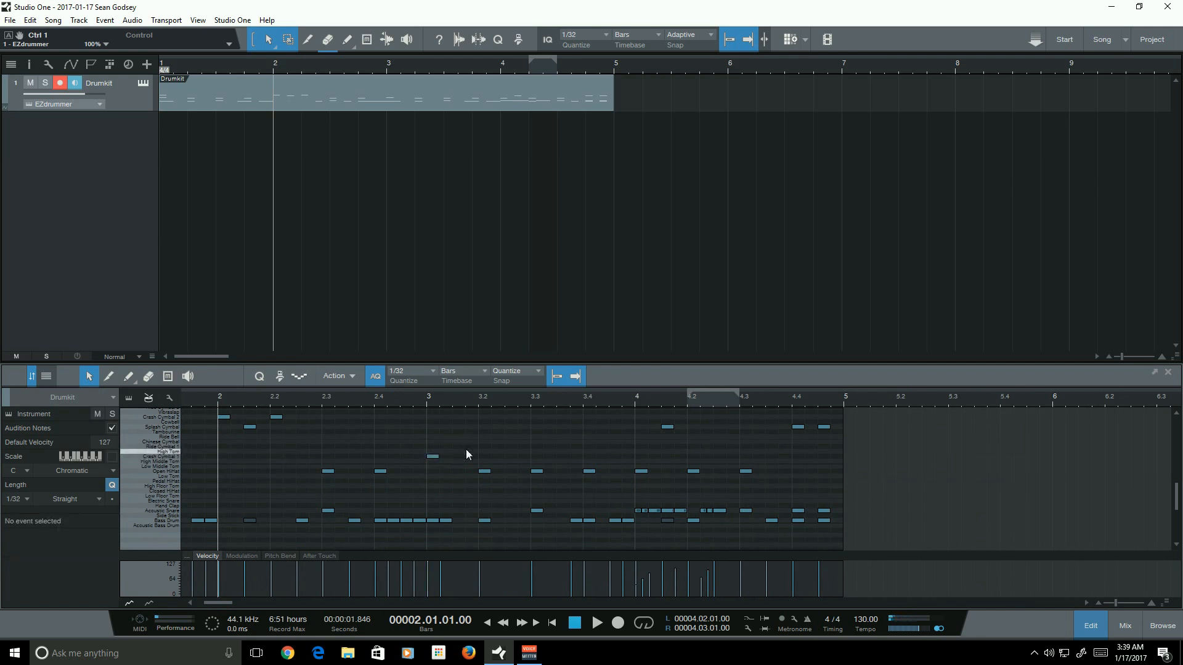
- Check the hi-hat and cymbal notes across bars 2 to 4 for correct placement
left_click_drag(224, 604, 214, 604)
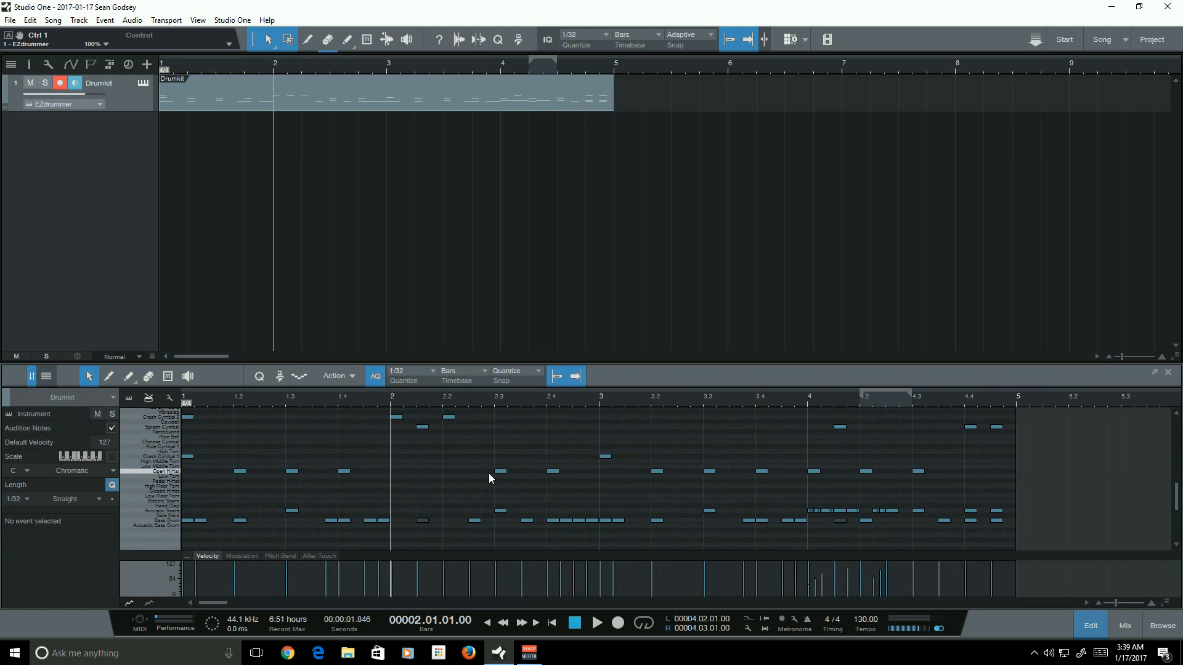
left_click_drag(590, 475, 604, 476)
left_click(606, 475)
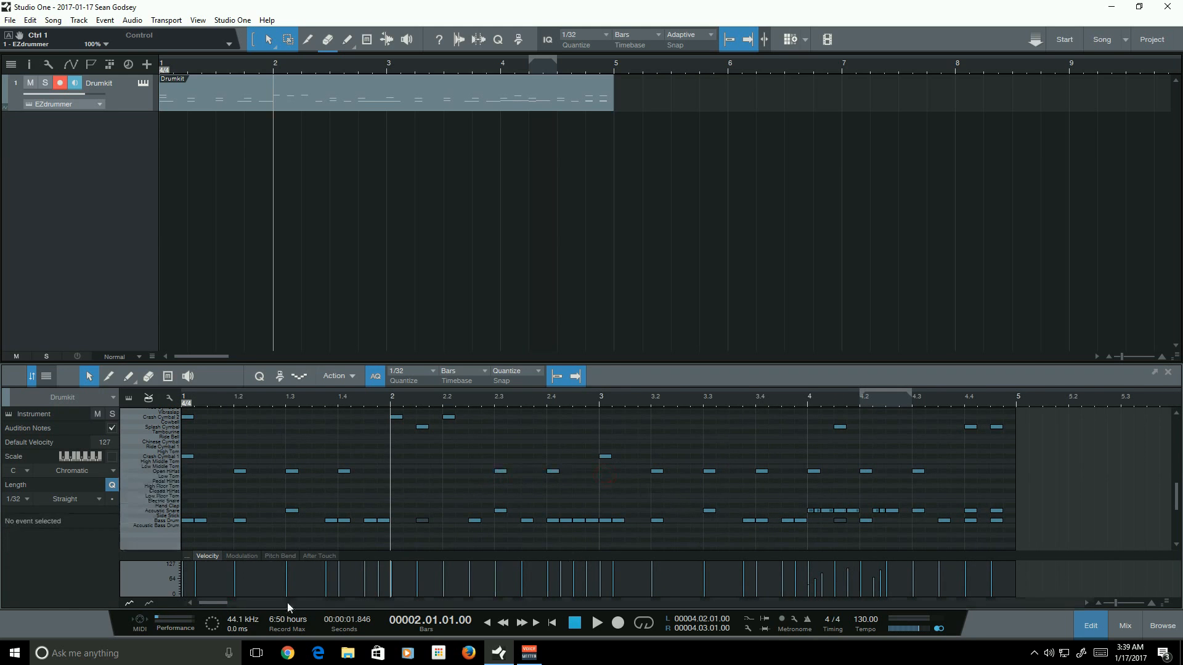
left_click_drag(223, 604, 227, 604)
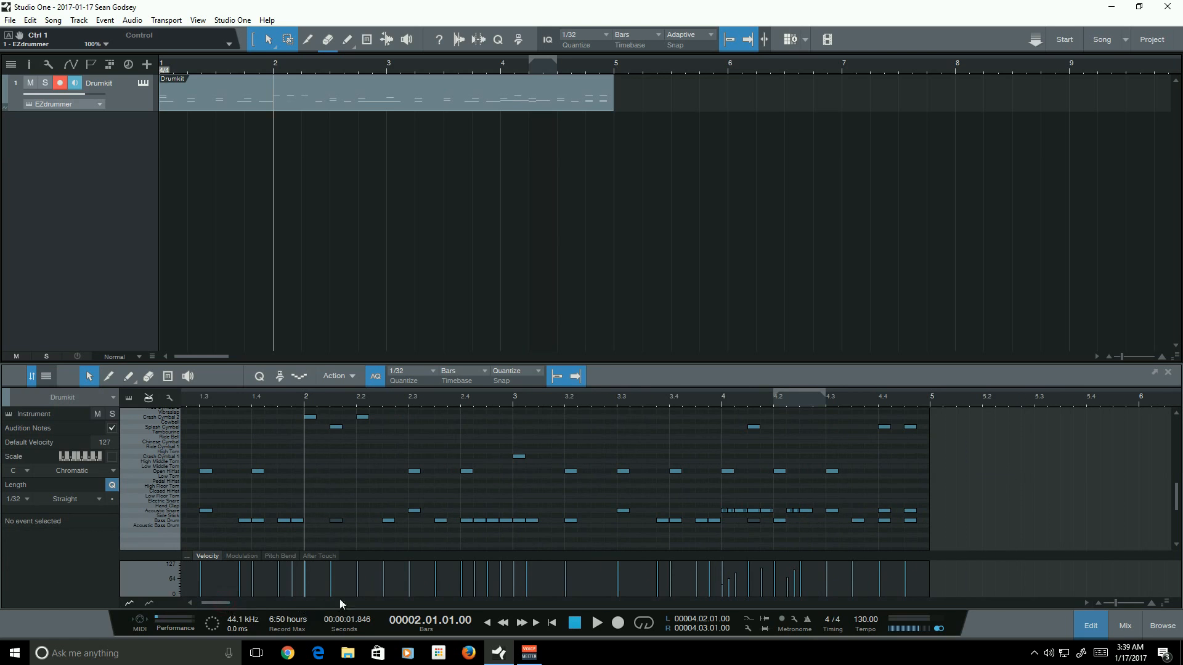
mouse_move(508, 474)
left_mouse_down()
mouse_move(362, 471)
mouse_move(509, 476)
left_mouse_up()
left_click(506, 477)
left_click_drag(222, 604, 225, 602)
scroll(626, 478, "up", 4)
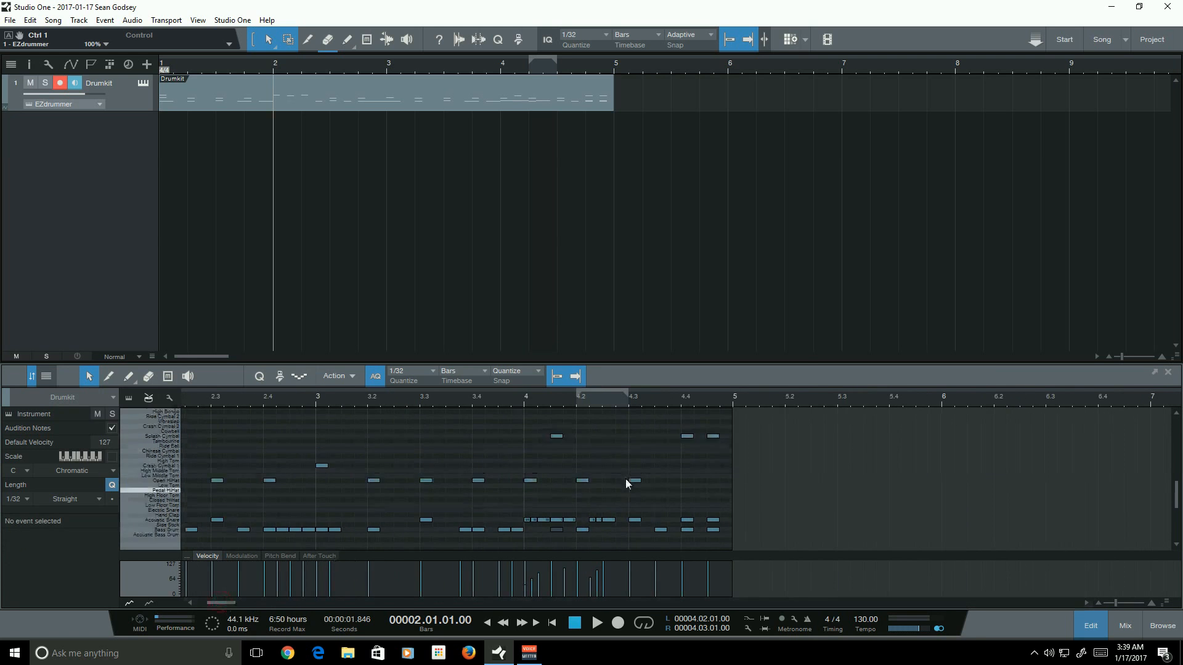
left_click_drag(539, 464, 578, 467)
left_click(608, 455)
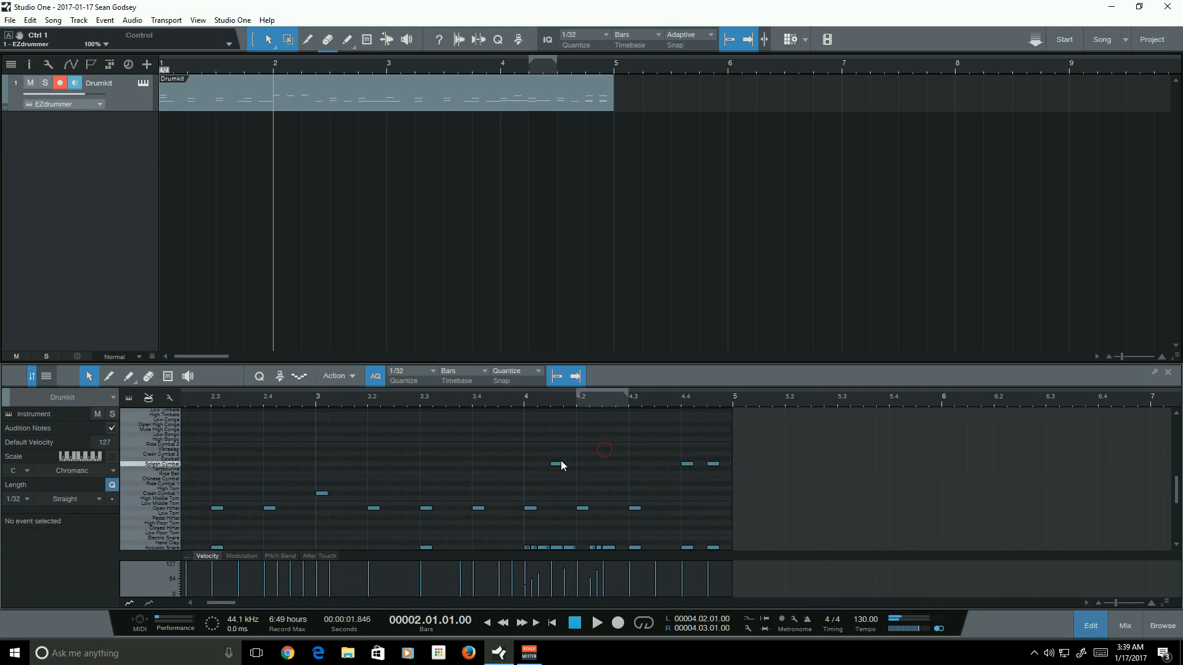
mouse_move(523, 437)
left_mouse_down()
mouse_move(718, 473)
mouse_move(527, 437)
left_mouse_up()
left_click(764, 471)
left_click(528, 438)
scroll(606, 461, "down", 3)
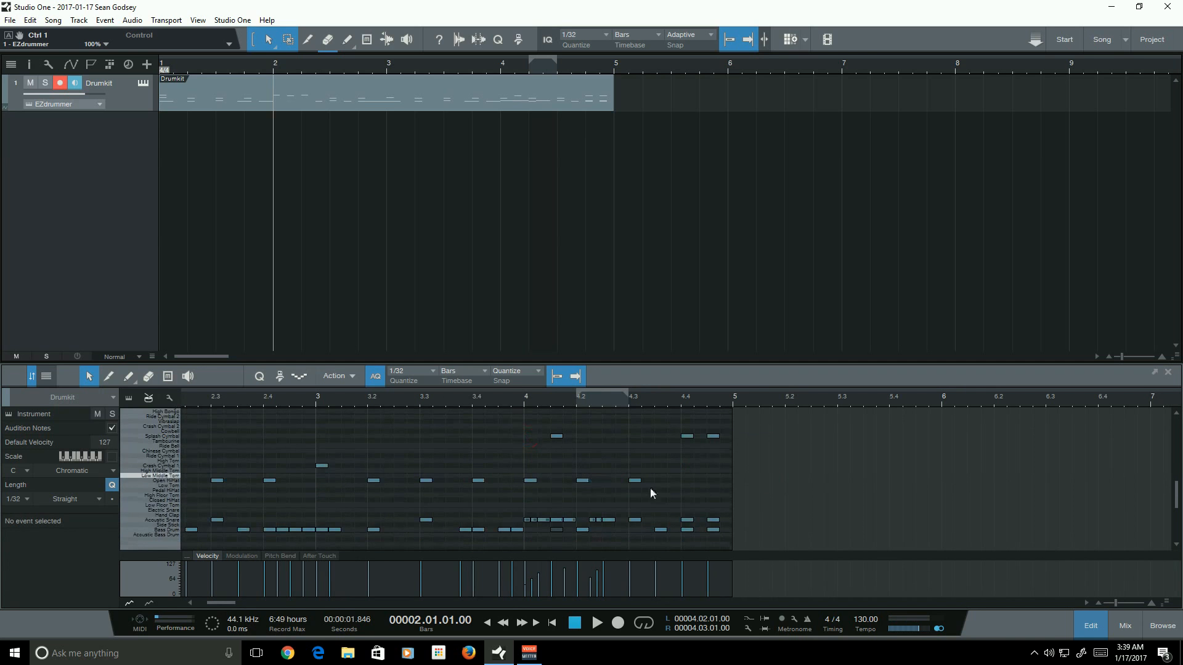
- Select the ghost snare note at the start of bar 4 and play the pattern through to the end
left_click_drag(755, 517, 674, 524)
left_click(449, 518)
mouse_move(511, 522)
left_mouse_down()
mouse_move(745, 512)
mouse_move(493, 511)
mouse_move(527, 520)
left_mouse_up()
left_click_drag(1117, 602, 1116, 603)
key("space")
left_click(951, 401)
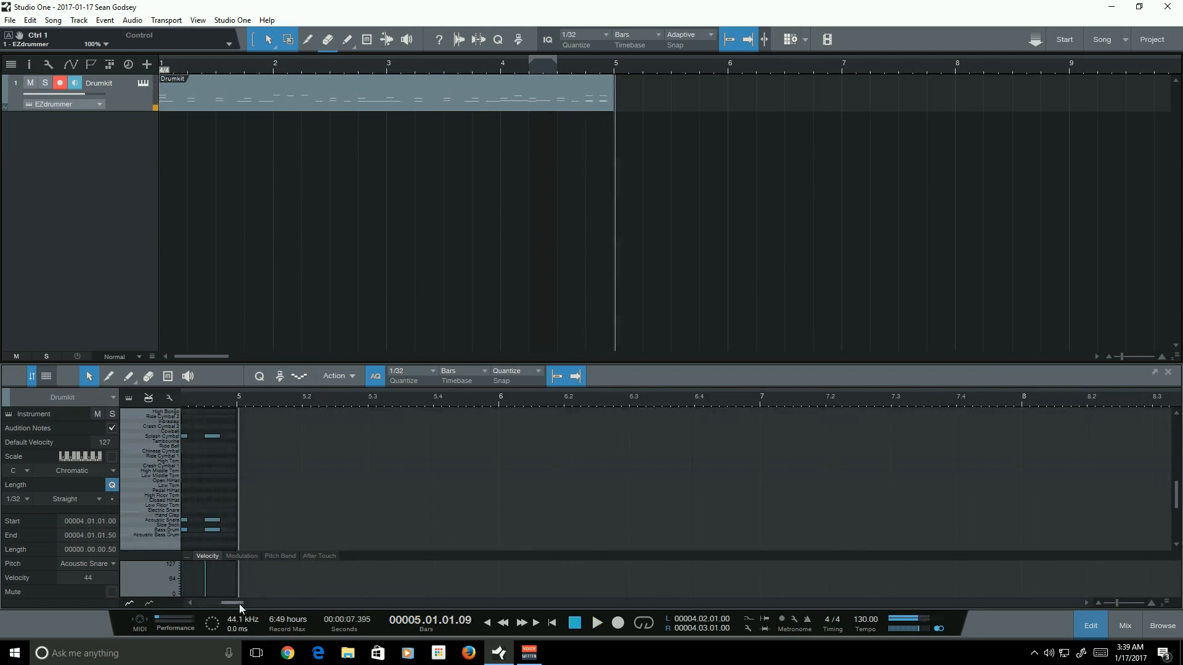
left_click_drag(239, 604, 215, 604)
left_click(834, 487)
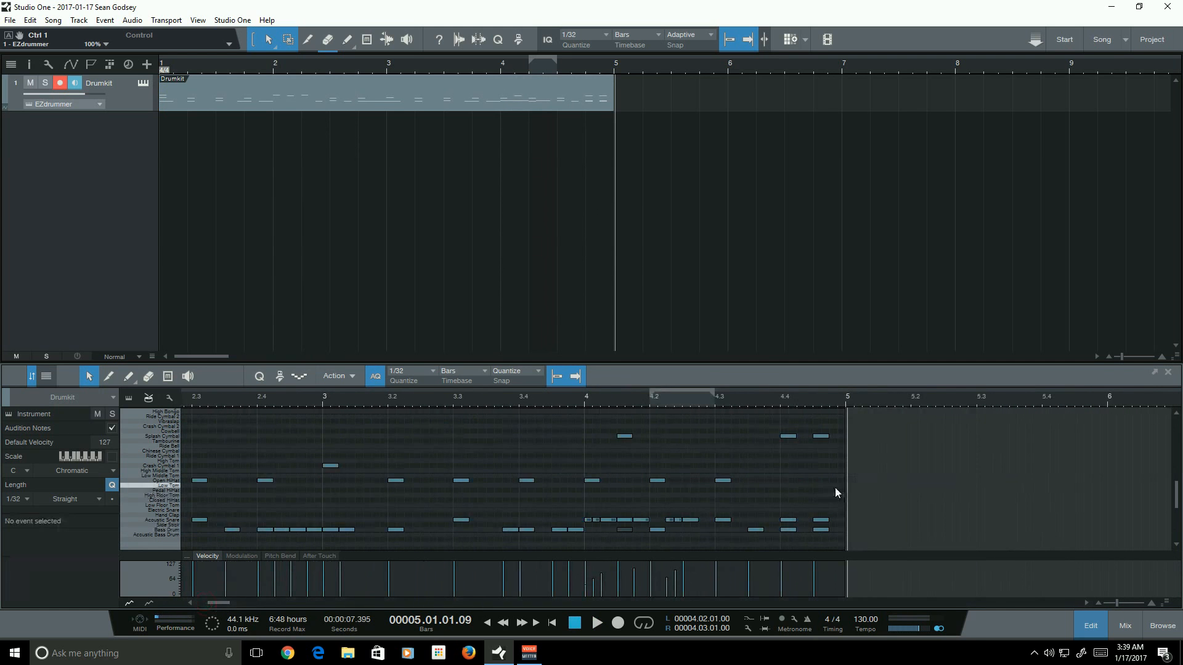
- Switch to VoiceMeeter from the taskbar and minimize it again
scroll(832, 487, "down", 1)
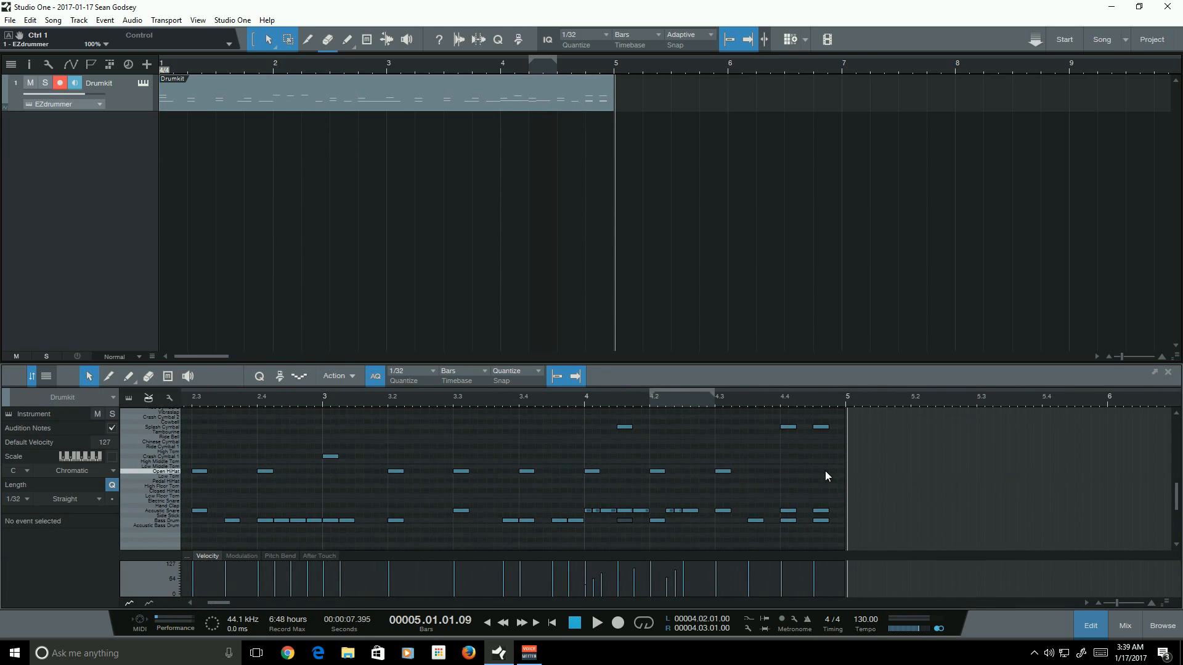
left_click(527, 654)
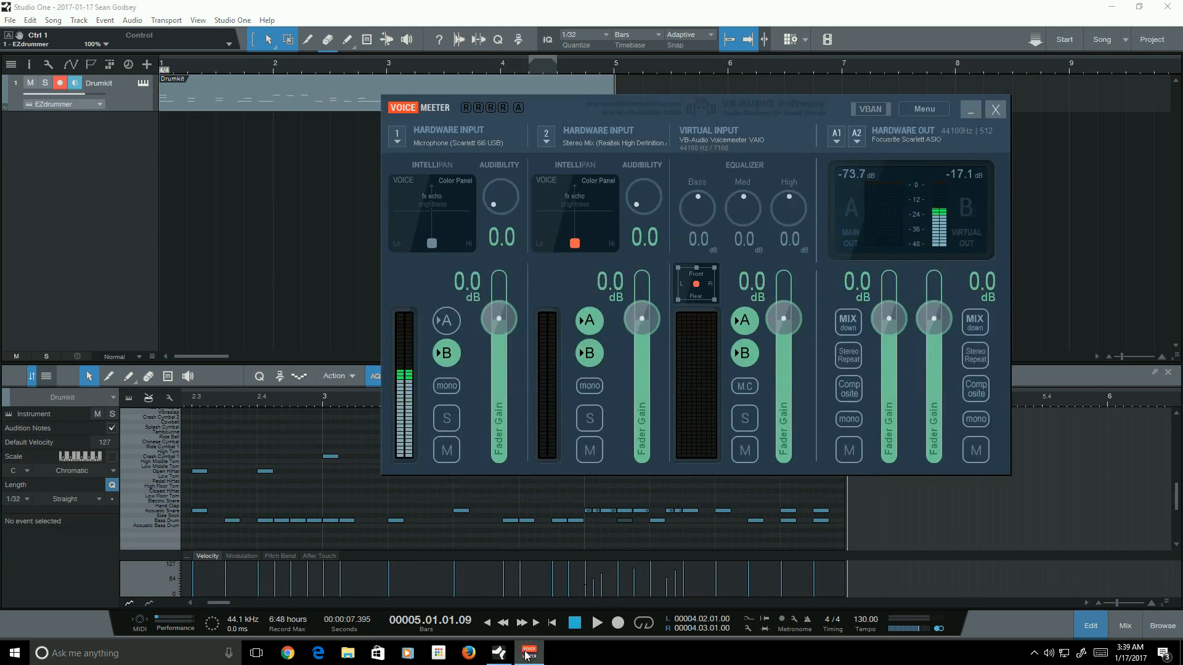
left_click(971, 109)
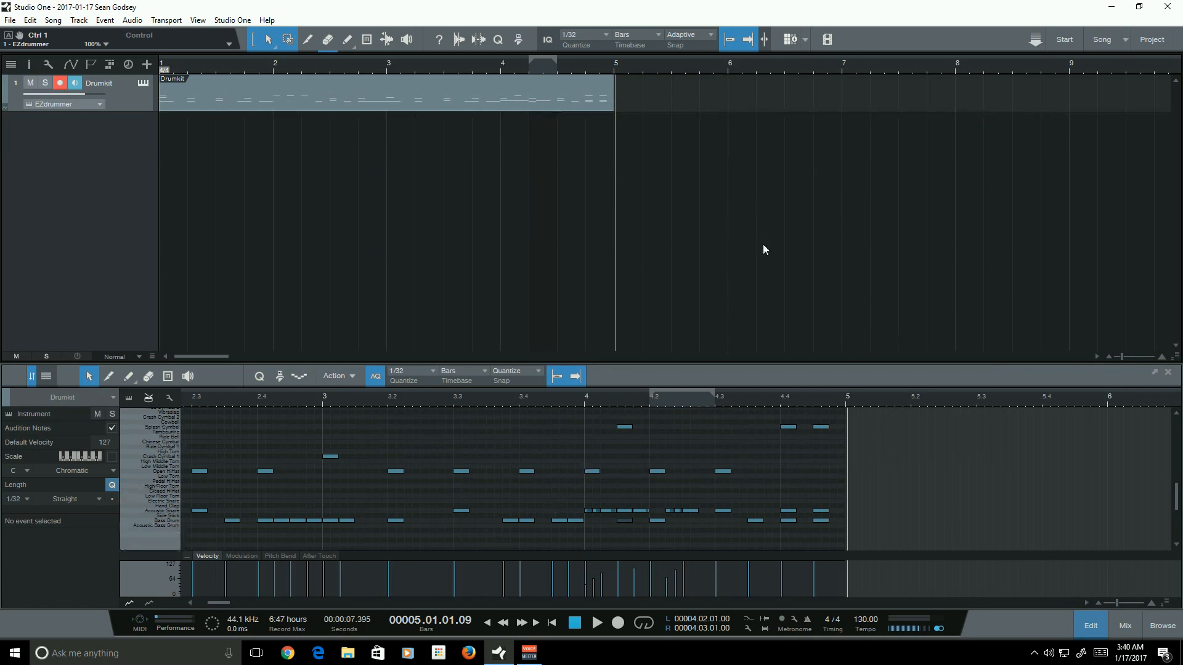
left_click_drag(763, 259, 722, 131)
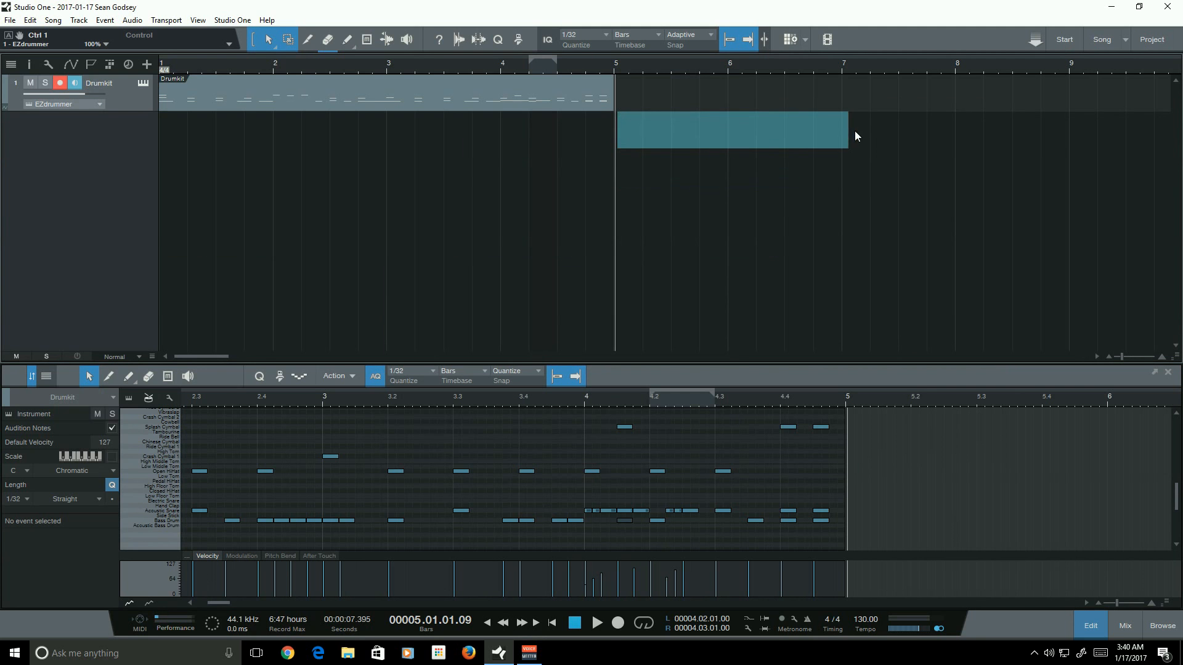
left_click_drag(852, 133, 840, 133)
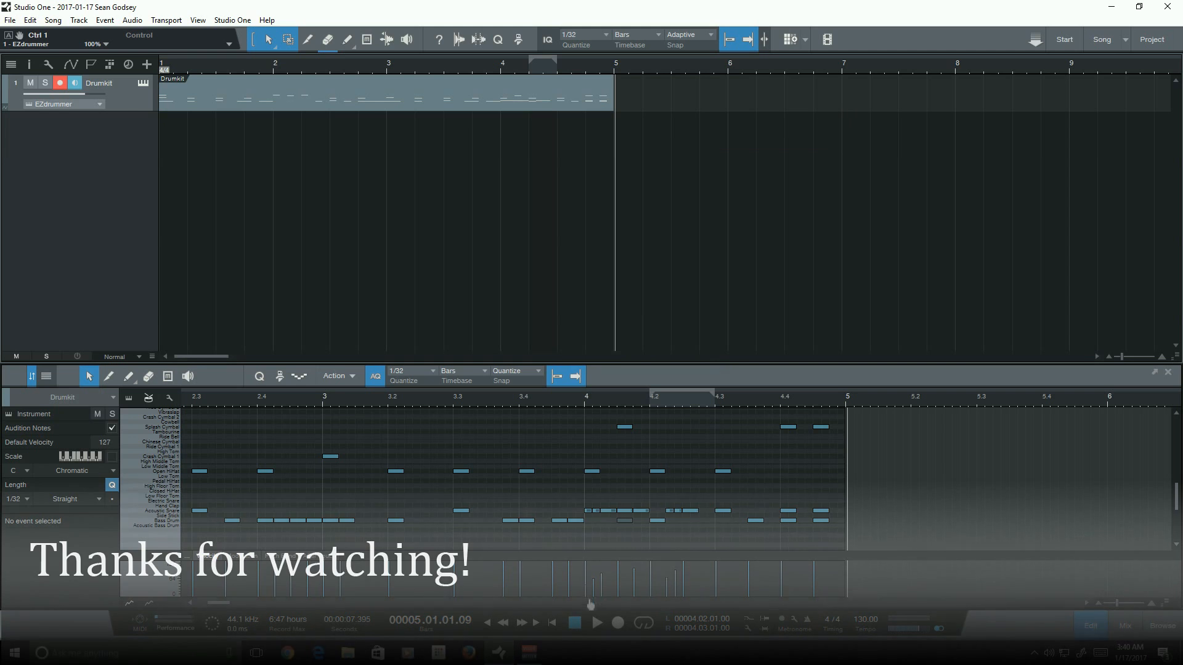